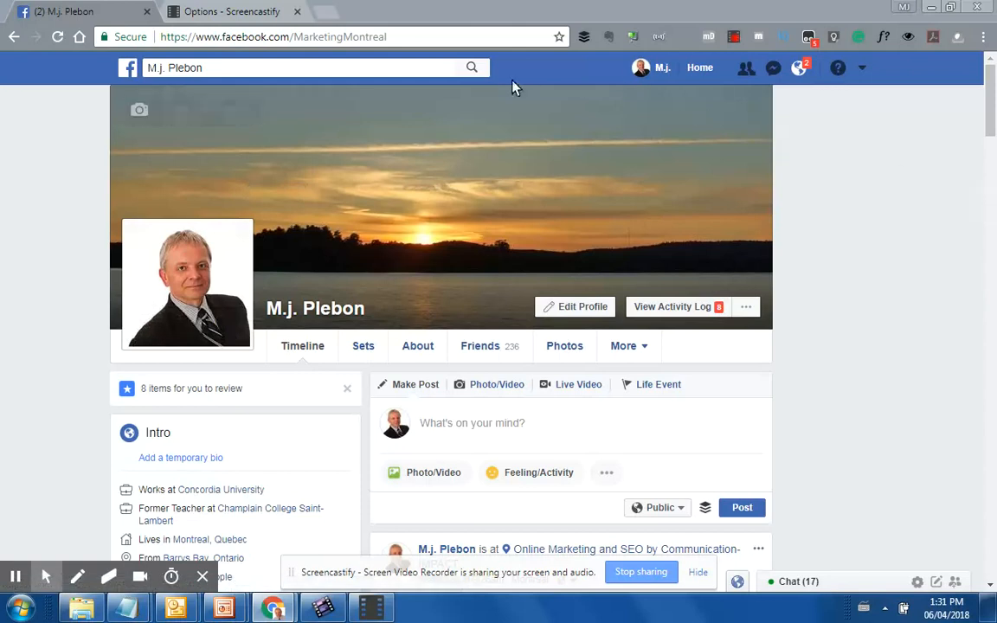
Start creating a new Facebook Page from the account menu
{"action": "left_click", "coordinate": [862, 70]}
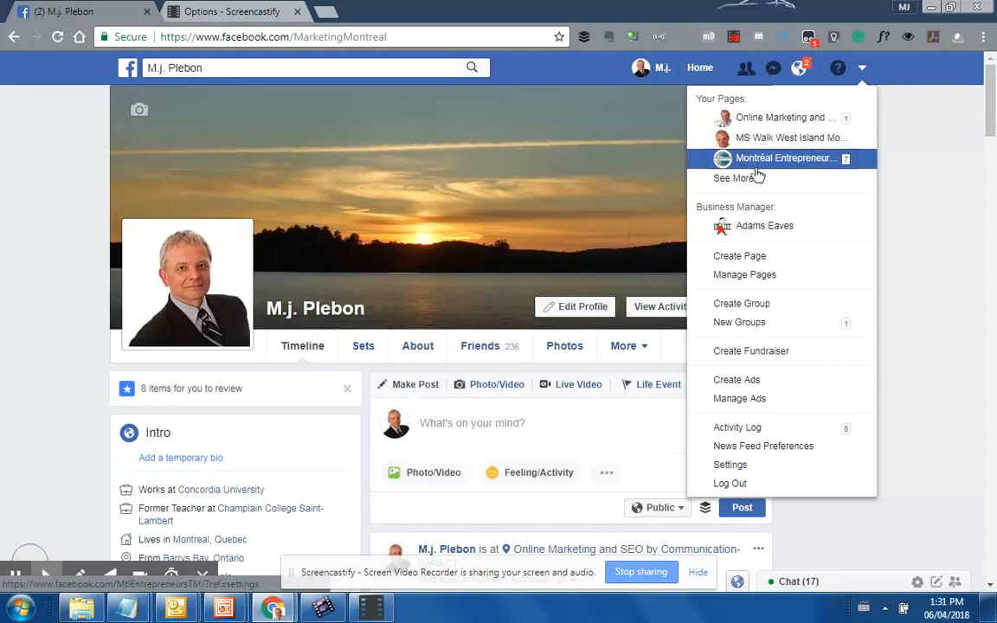
{"action": "left_click", "coordinate": [752, 259]}
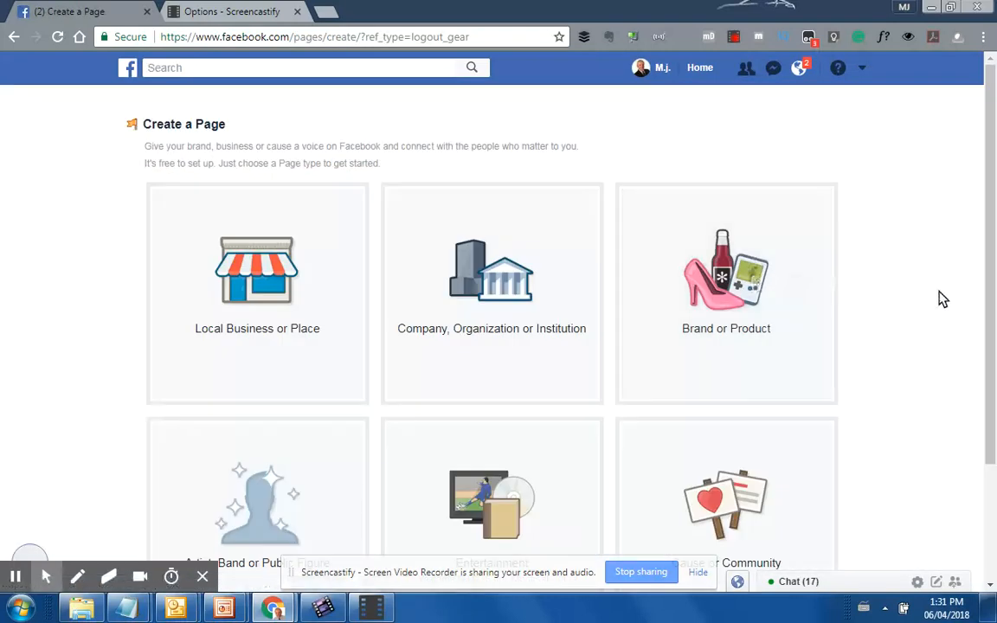
Scroll through the Create a Page screen to review the six page-type tiles
{"action": "scroll", "coordinate": [942, 298], "scroll_direction": "down", "scroll_amount": 1}
{"action": "scroll", "coordinate": [942, 299], "scroll_direction": "up", "scroll_amount": 1}
{"action": "scroll", "coordinate": [942, 299], "scroll_direction": "down", "scroll_amount": 1}
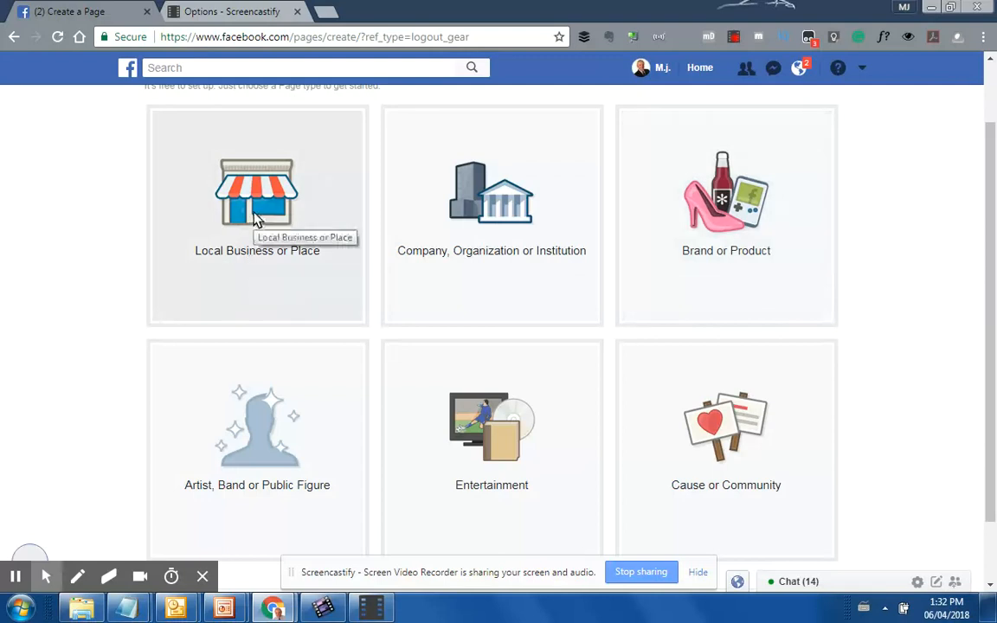
Choose Local Business or Place and name the page 'B2B Cleaning Services Company'
{"action": "left_click", "coordinate": [255, 225]}
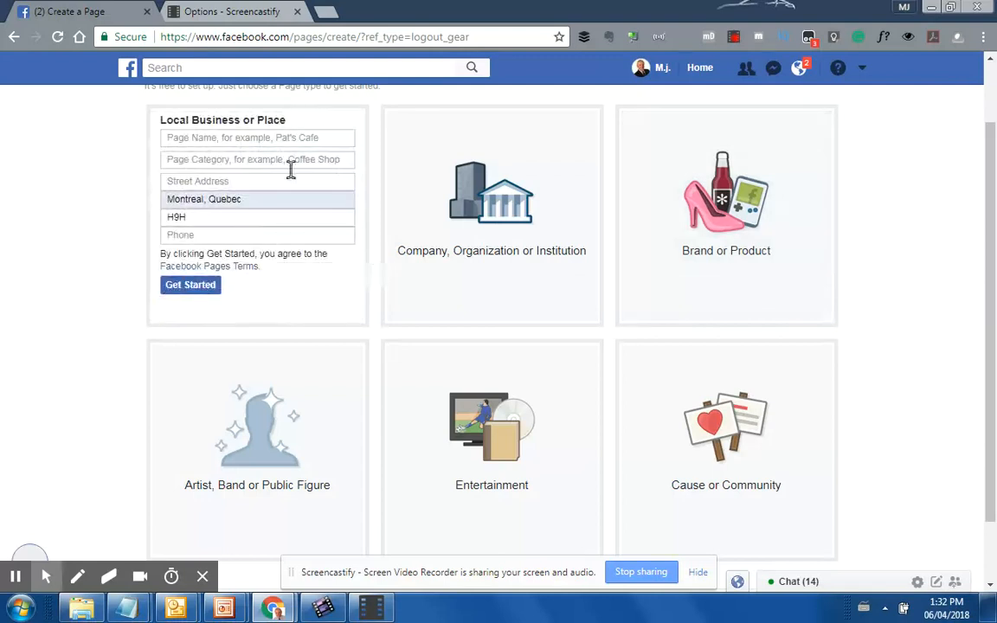
{"action": "scroll", "coordinate": [411, 248], "scroll_direction": "up", "scroll_amount": 1}
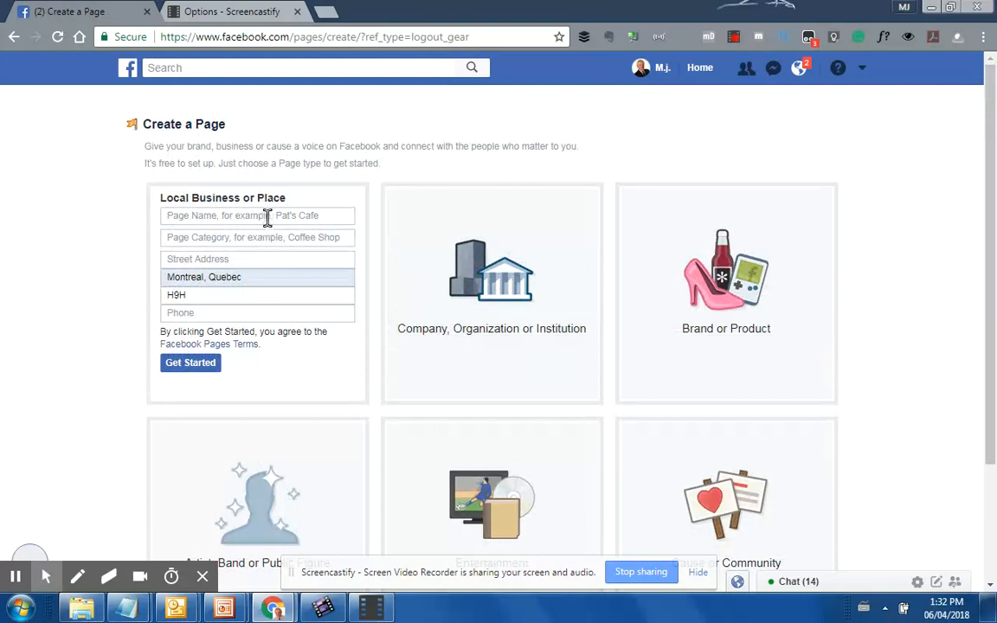
{"action": "left_click", "coordinate": [168, 215]}
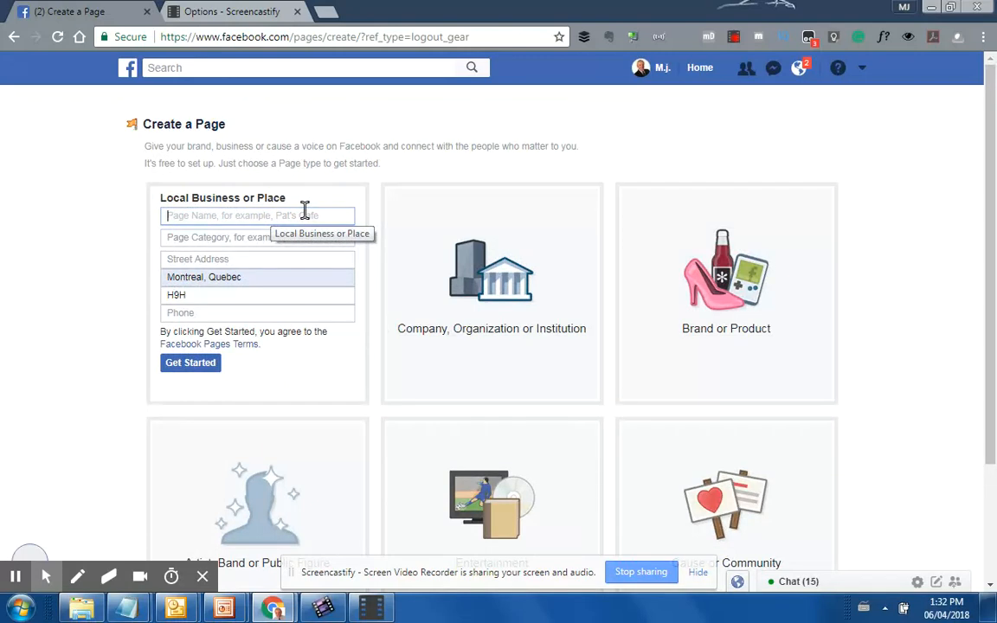
{"action": "type", "text": "B"}
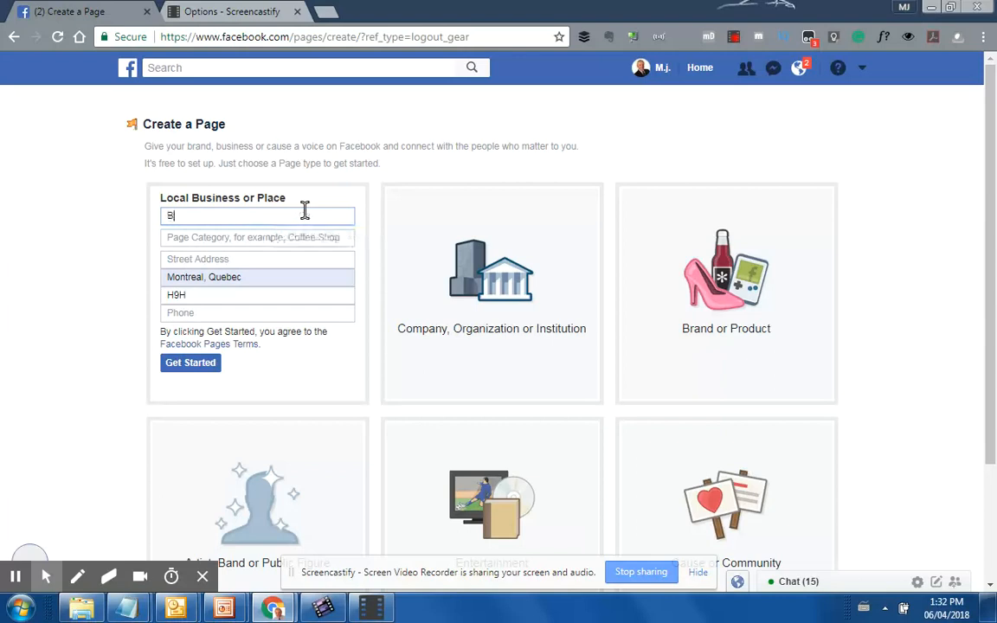
{"action": "type", "text": "2B1"}
{"action": "key", "text": "BackSpace"}
{"action": "type", "text": "Cleani"}
{"action": "type", "text": "ng Services Company"}
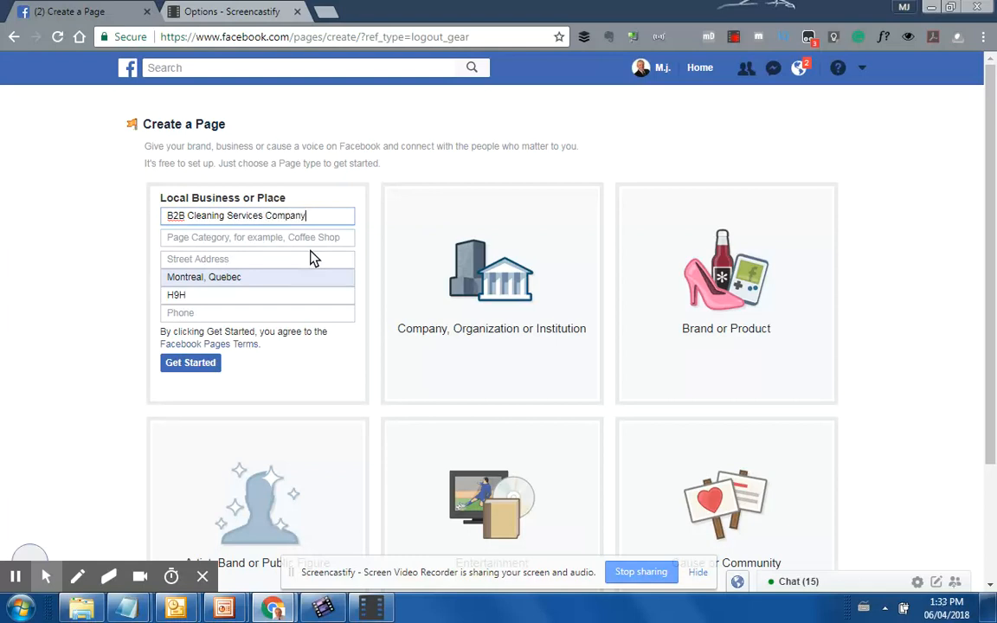
Set the category to Cleaning Service and begin entering the business street address
{"action": "left_click", "coordinate": [219, 238]}
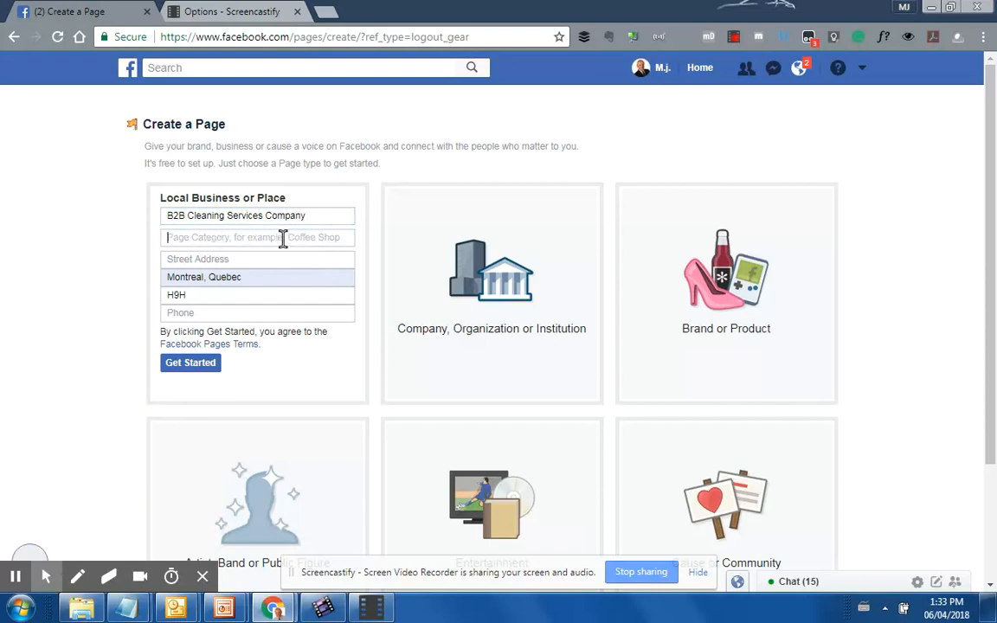
{"action": "type", "text": "Clean"}
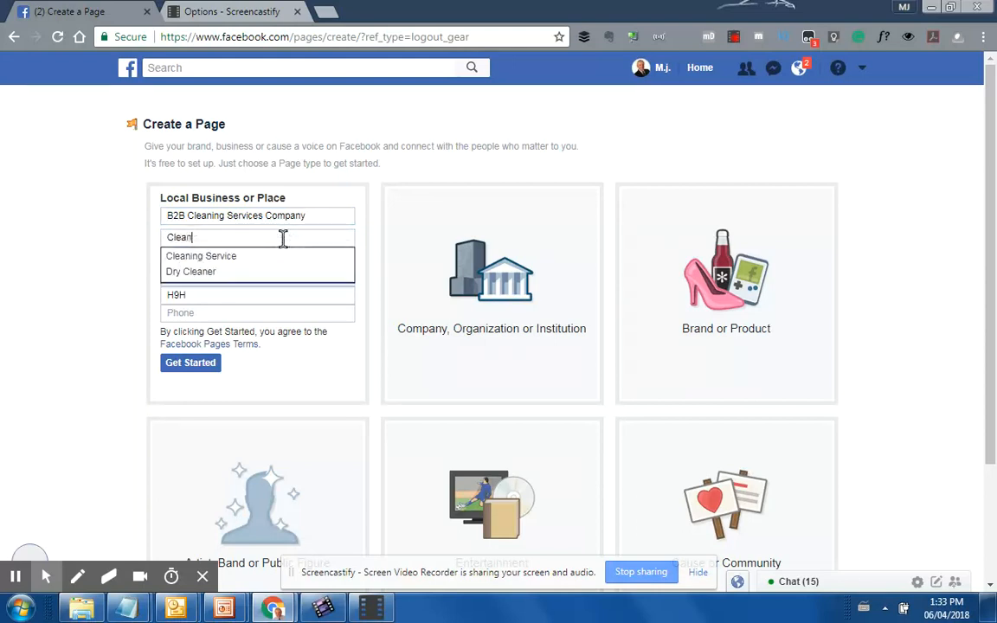
{"action": "left_click", "coordinate": [201, 260]}
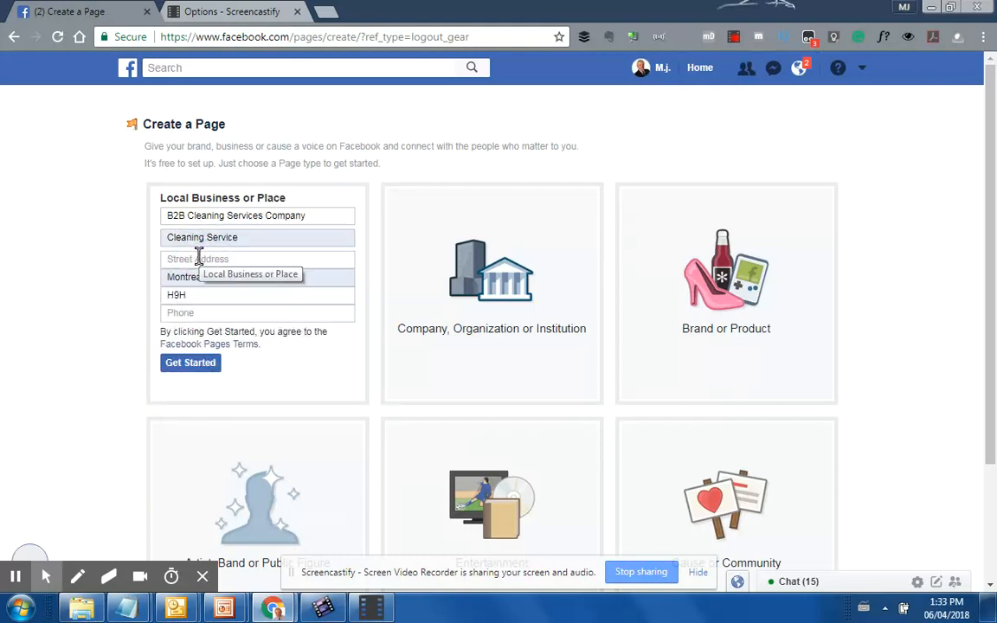
{"action": "left_click", "coordinate": [198, 259]}
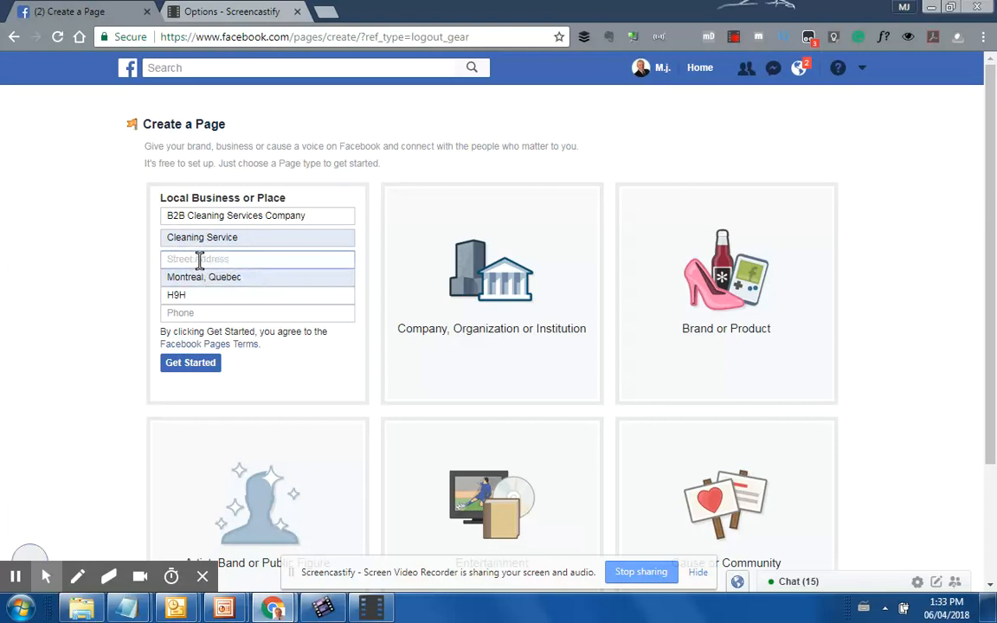
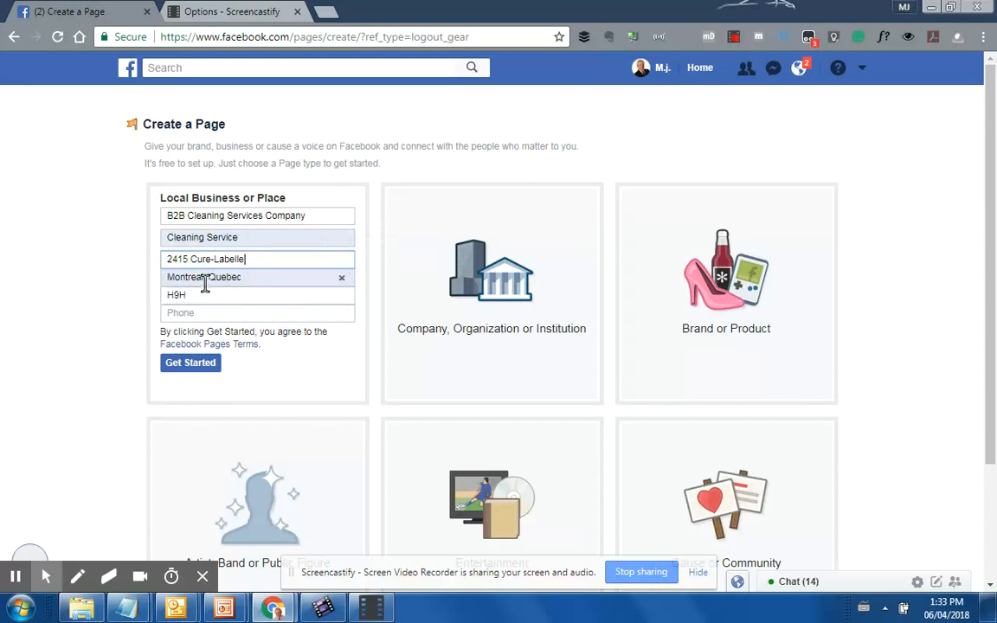
Replace the city and postal code, and enter the business phone number
{"action": "left_click_drag", "start_coordinate": [205, 277], "coordinate": [160, 271]}
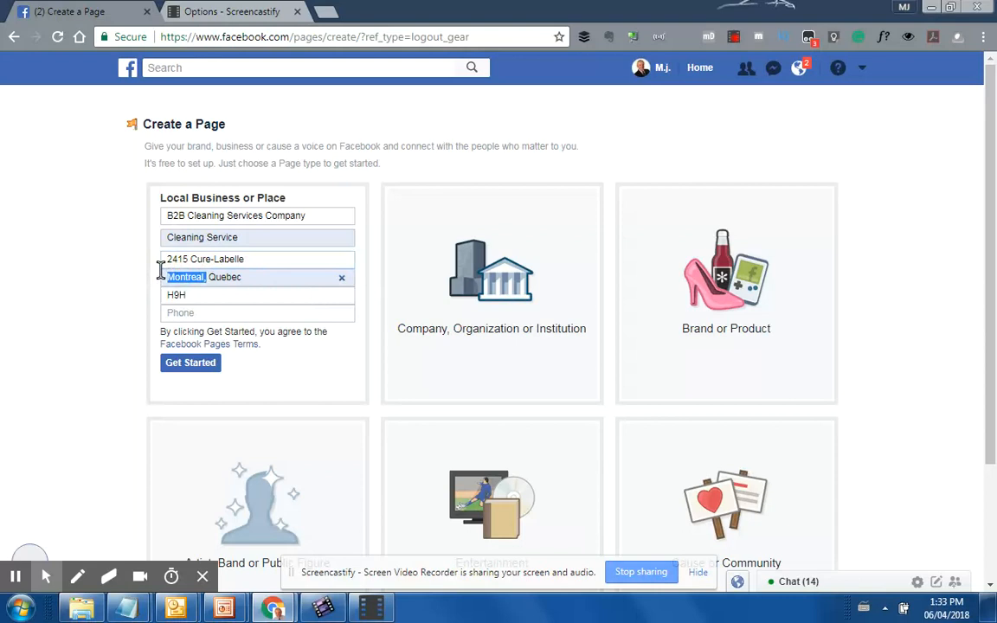
{"action": "type", "text": "Laval"}
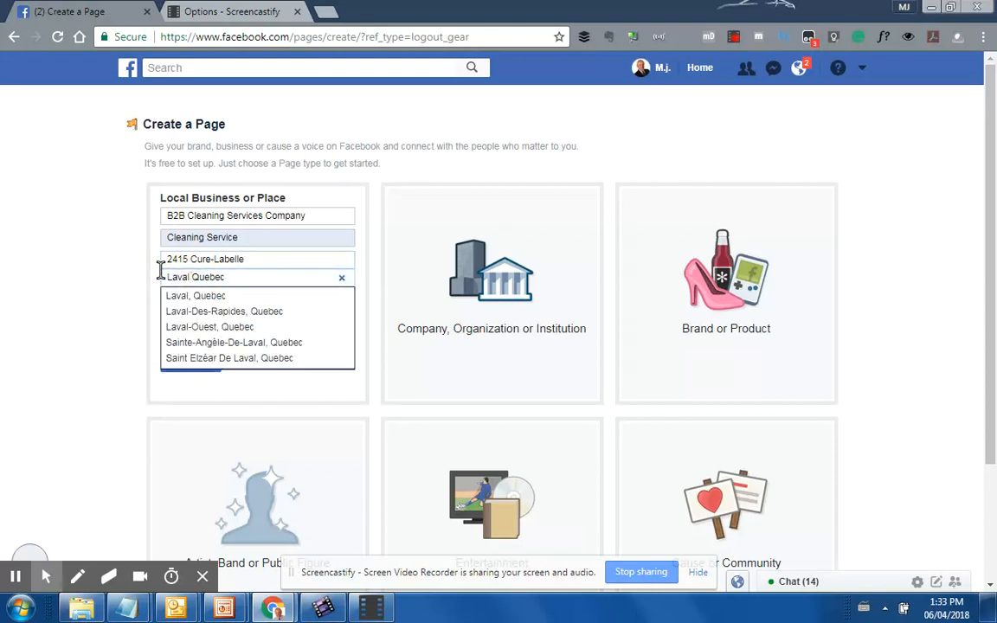
{"action": "type", "text": ","}
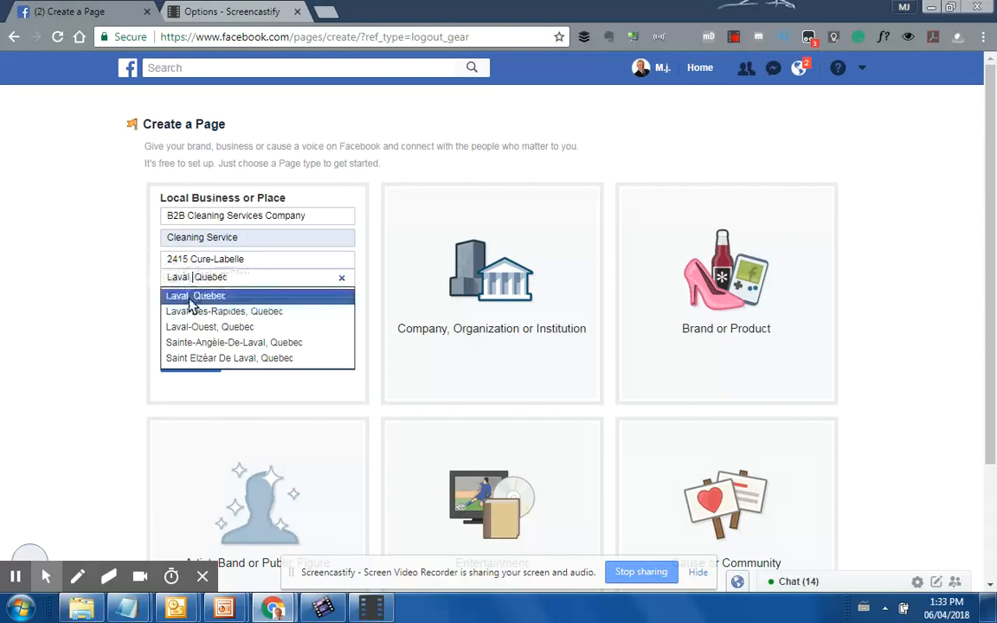
{"action": "left_click", "coordinate": [91, 286]}
{"action": "left_click_drag", "start_coordinate": [193, 295], "coordinate": [163, 297]}
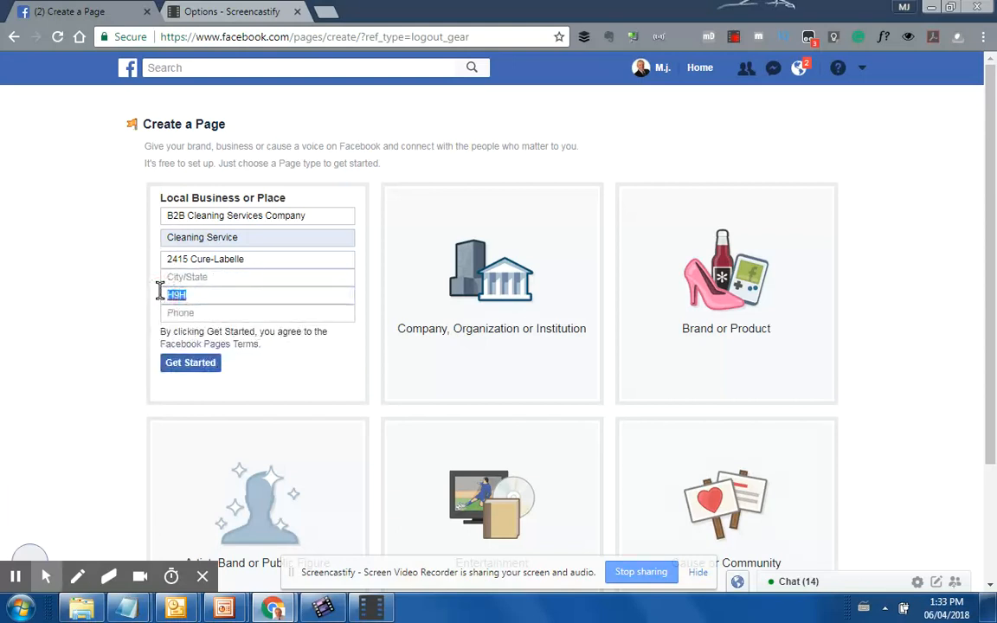
{"action": "type", "text": "H7T "}
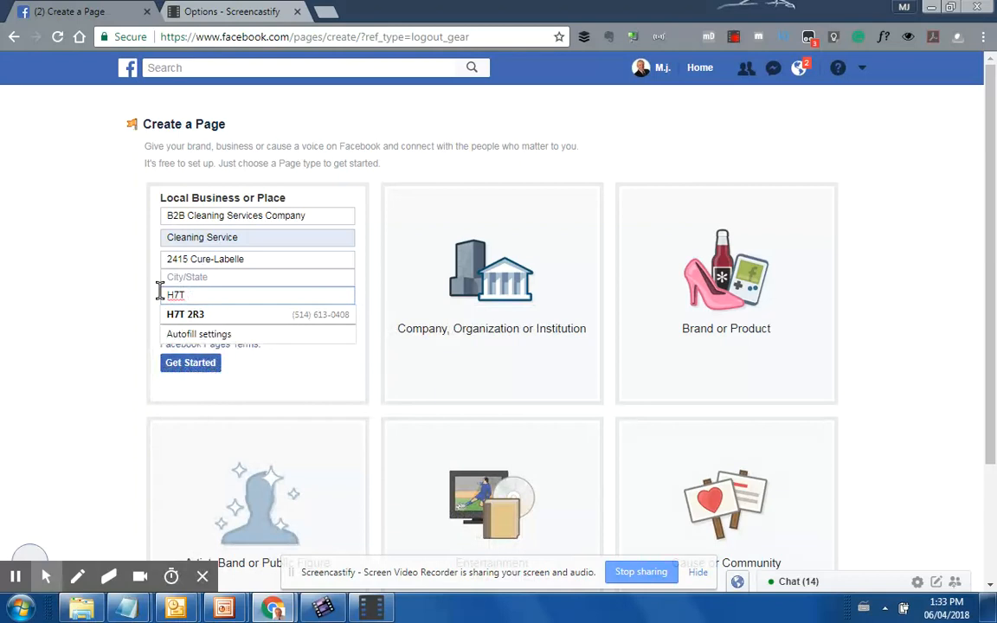
{"action": "type", "text": "1R3"}
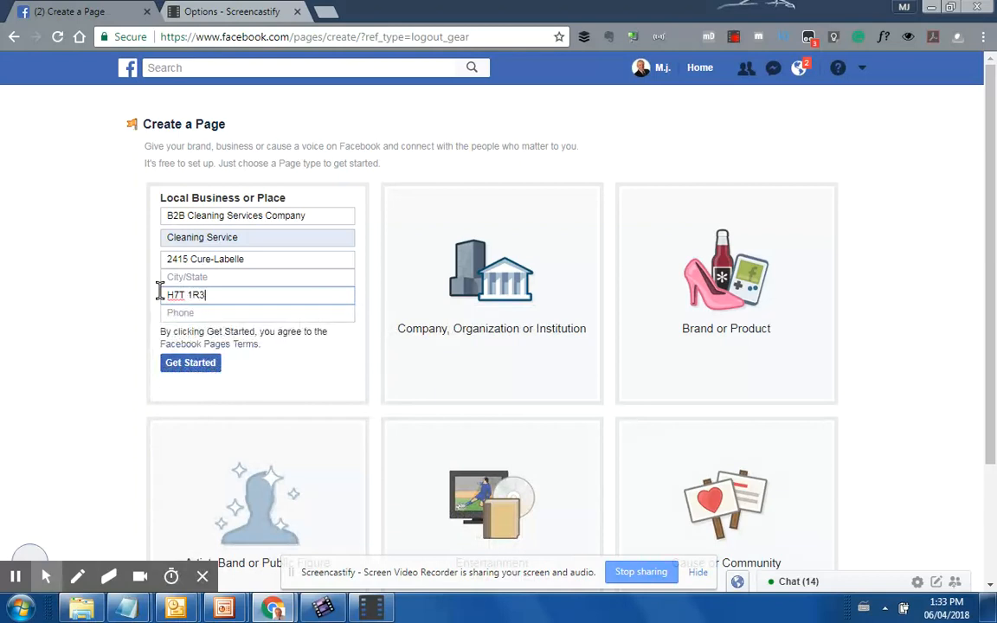
{"action": "left_click", "coordinate": [182, 313]}
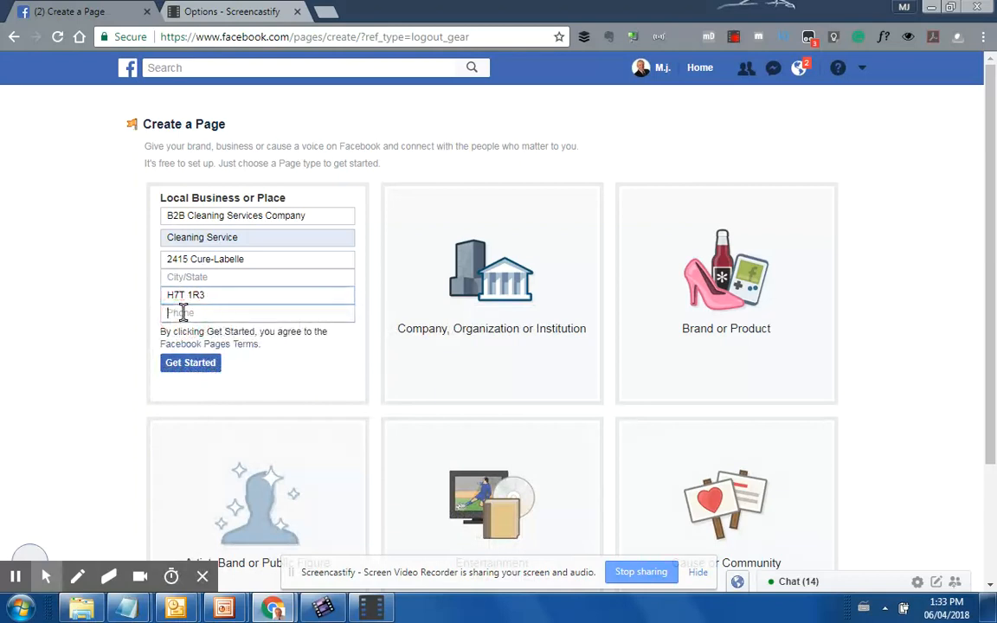
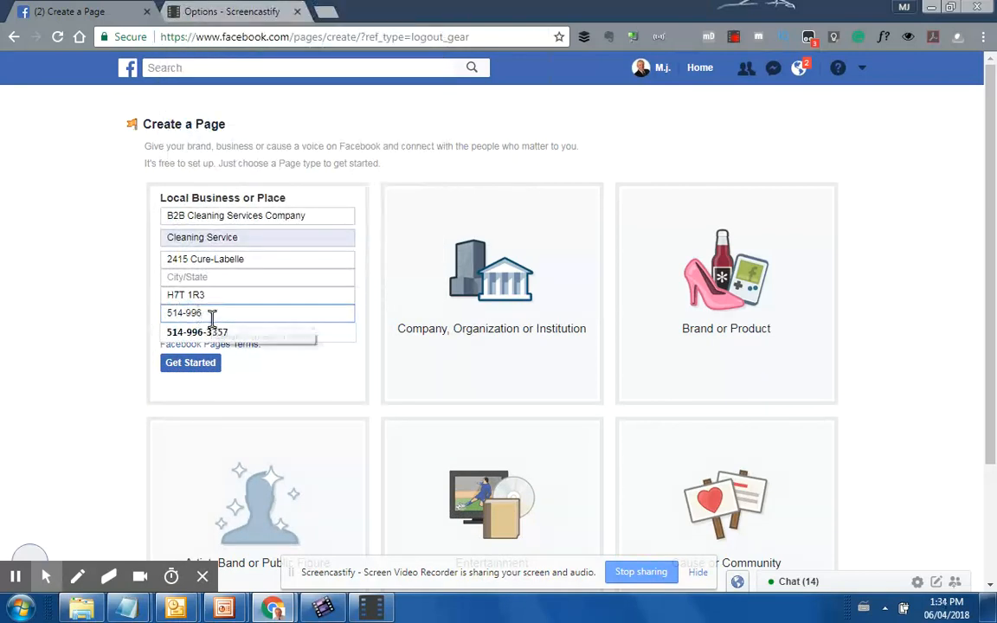
{"action": "left_click", "coordinate": [72, 332]}
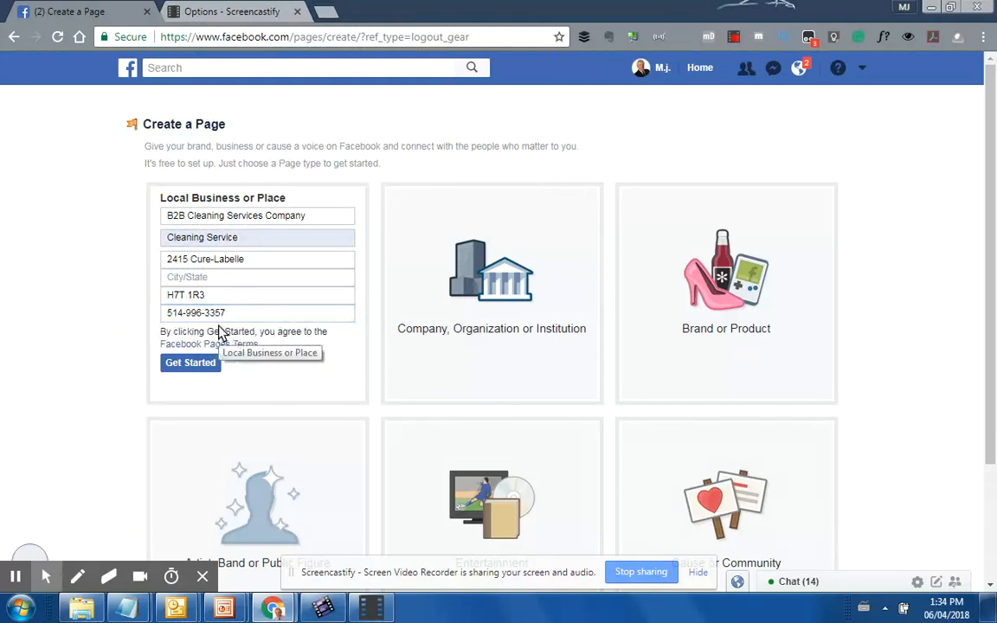
Select Laval, Quebec as the city and submit the details to create the page
{"action": "left_click", "coordinate": [211, 276]}
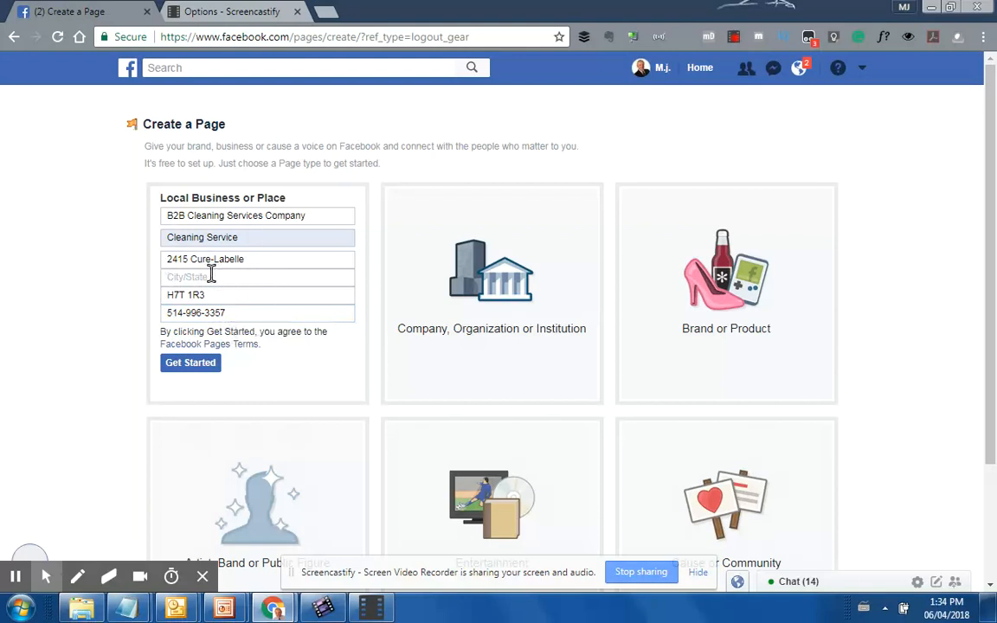
{"action": "type", "text": "Laval"}
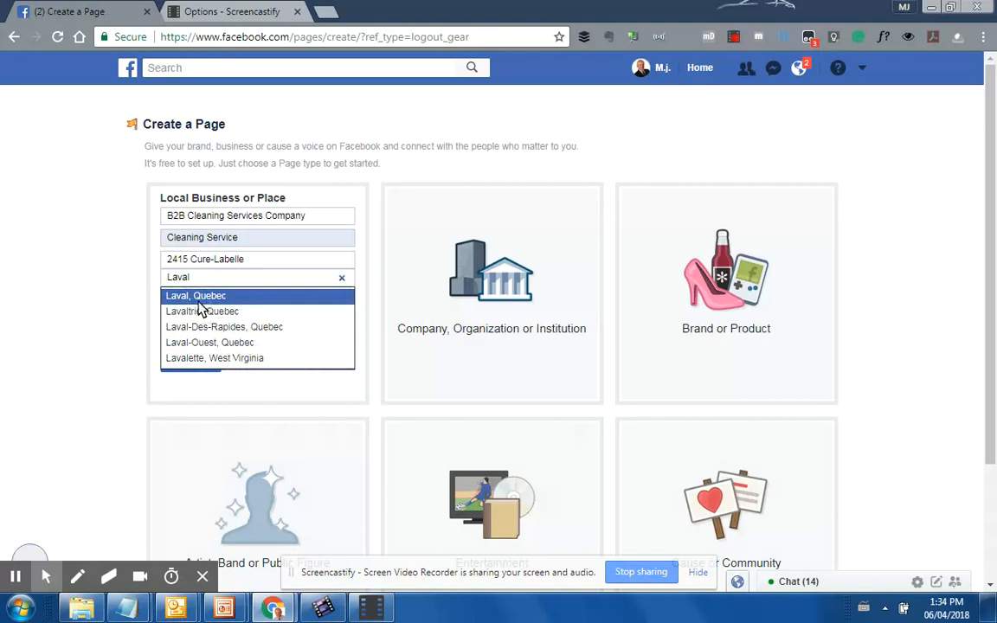
{"action": "left_click", "coordinate": [192, 295]}
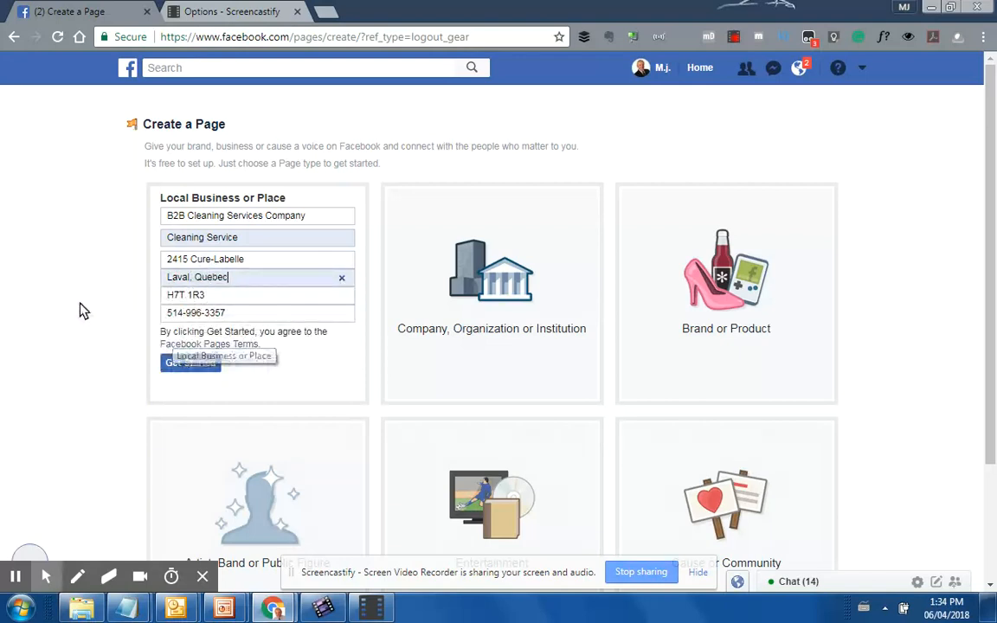
{"action": "left_click", "coordinate": [188, 366]}
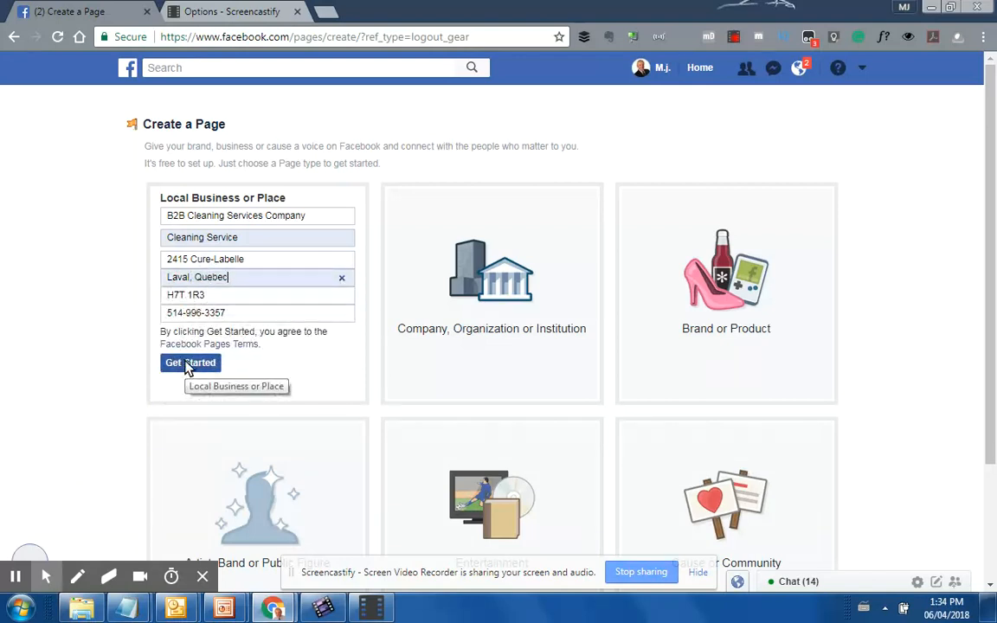
{"action": "left_click", "coordinate": [184, 365]}
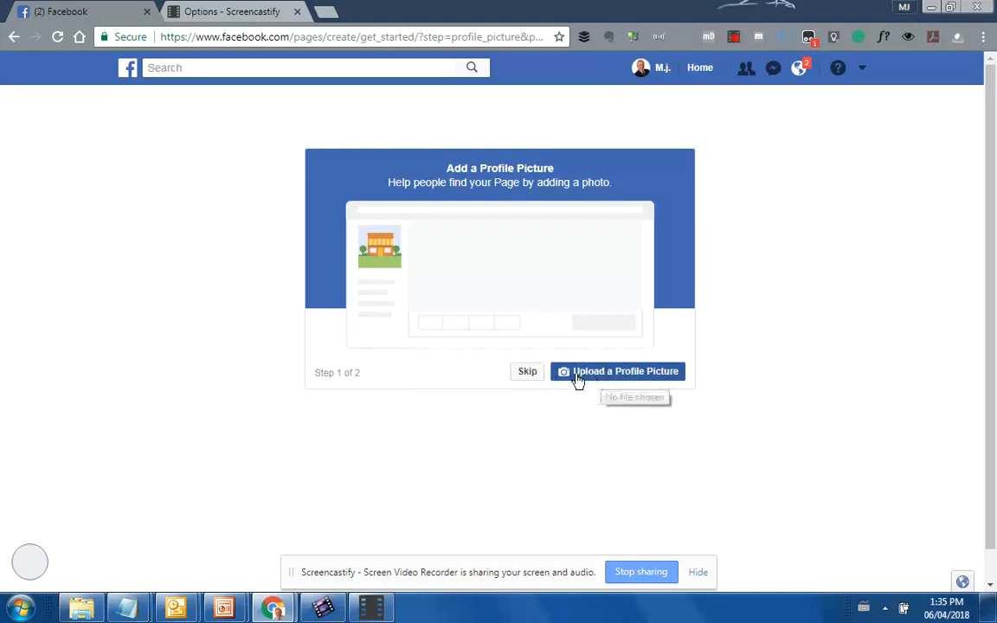
Skip both the profile picture and cover photo setup steps
{"action": "left_click", "coordinate": [528, 375]}
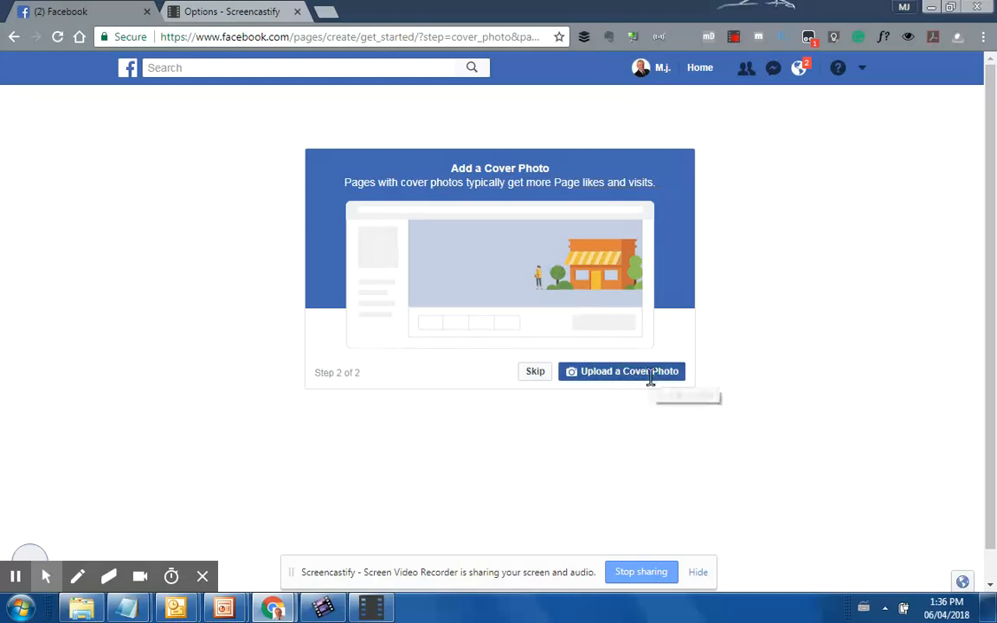
{"action": "left_click", "coordinate": [534, 373]}
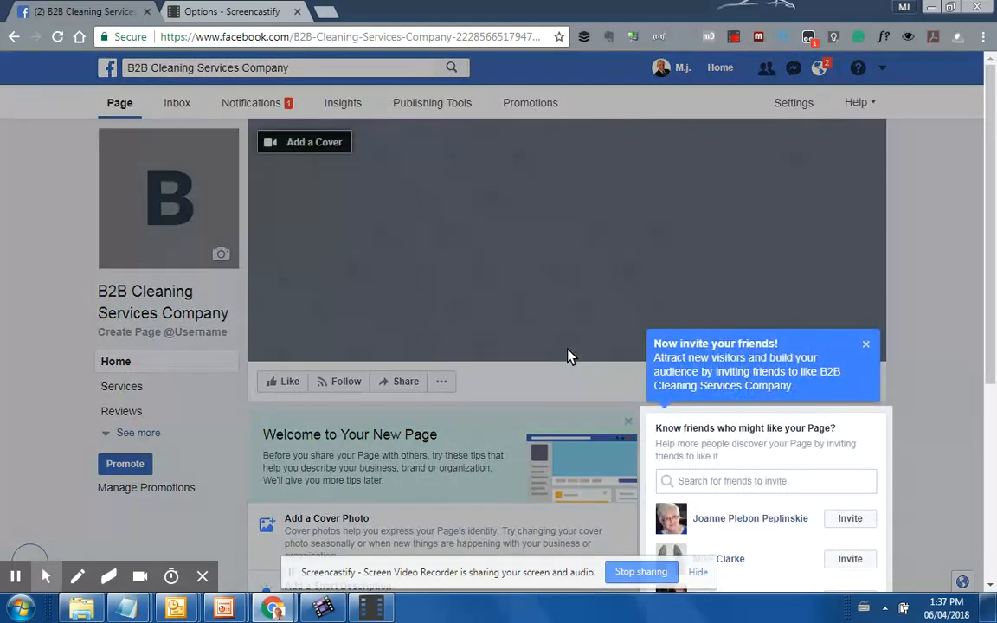
Close the 'Now invite your friends!' box on the new page
{"action": "left_click", "coordinate": [865, 344]}
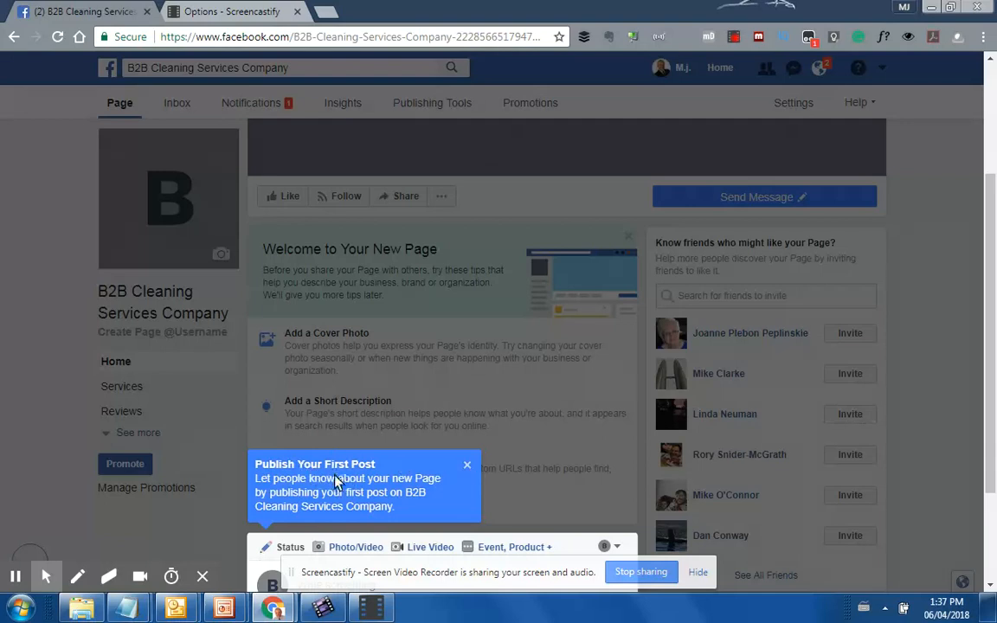
{"action": "scroll", "coordinate": [468, 494], "scroll_direction": "down", "scroll_amount": 1}
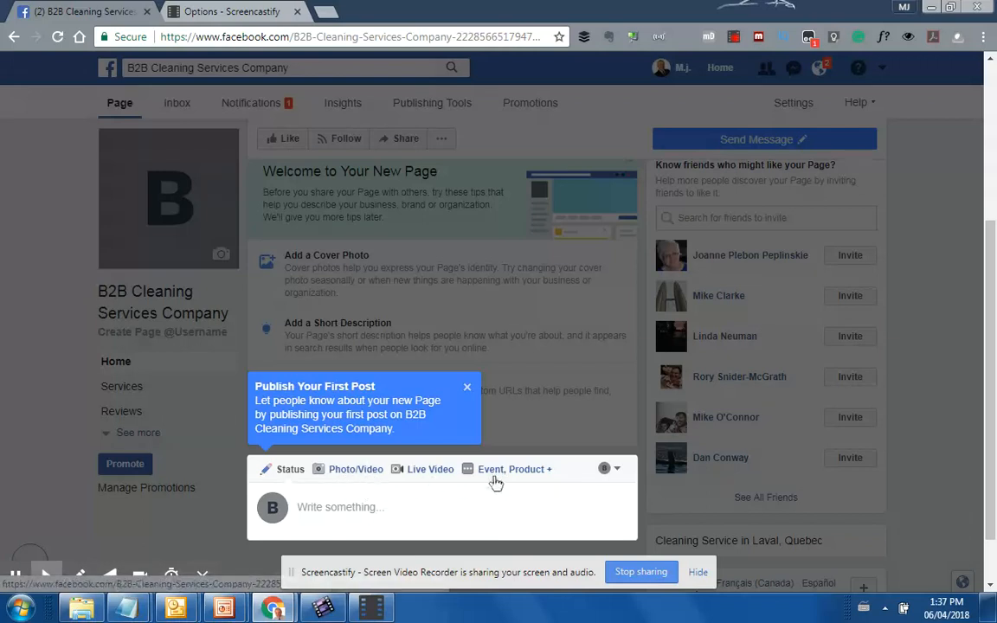
Expand the composer's extra post types and scroll down to the call-your-business option
{"action": "left_click", "coordinate": [547, 472]}
{"action": "scroll", "coordinate": [486, 482], "scroll_direction": "down", "scroll_amount": 1}
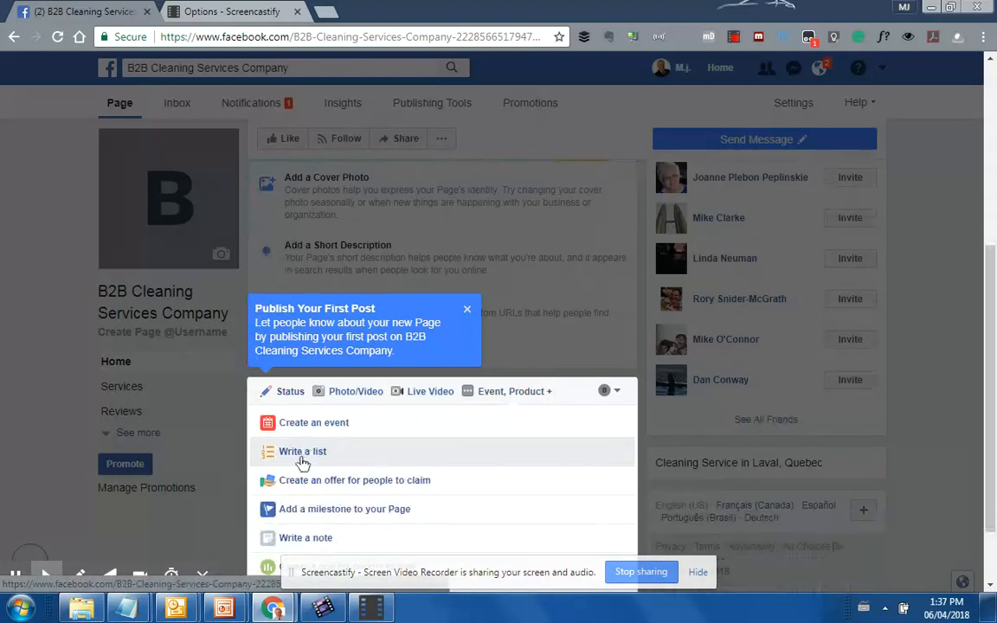
{"action": "scroll", "coordinate": [335, 470], "scroll_direction": "down", "scroll_amount": 1}
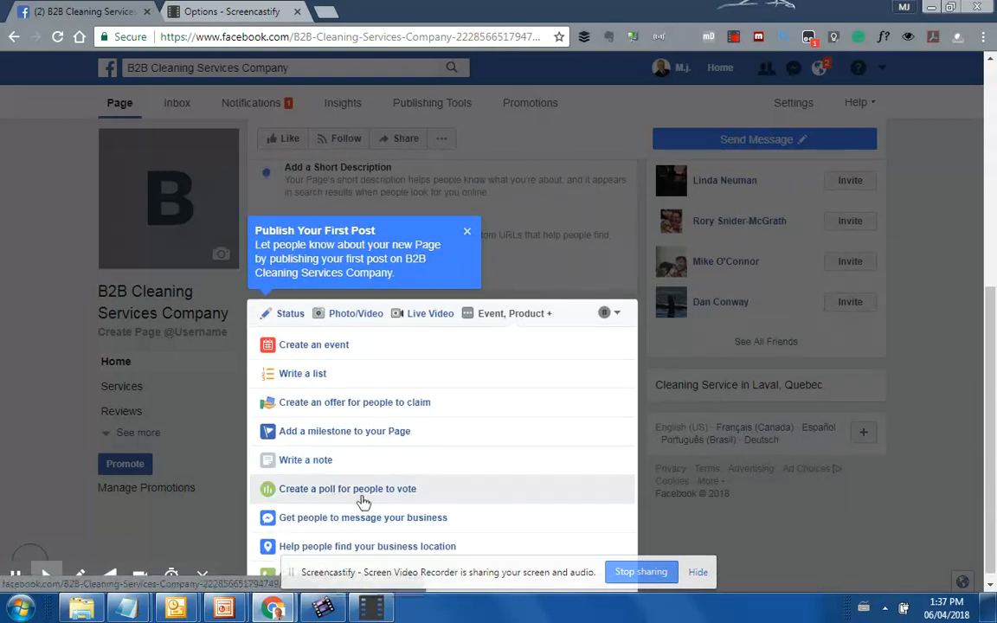
{"action": "scroll", "coordinate": [363, 502], "scroll_direction": "down", "scroll_amount": 1}
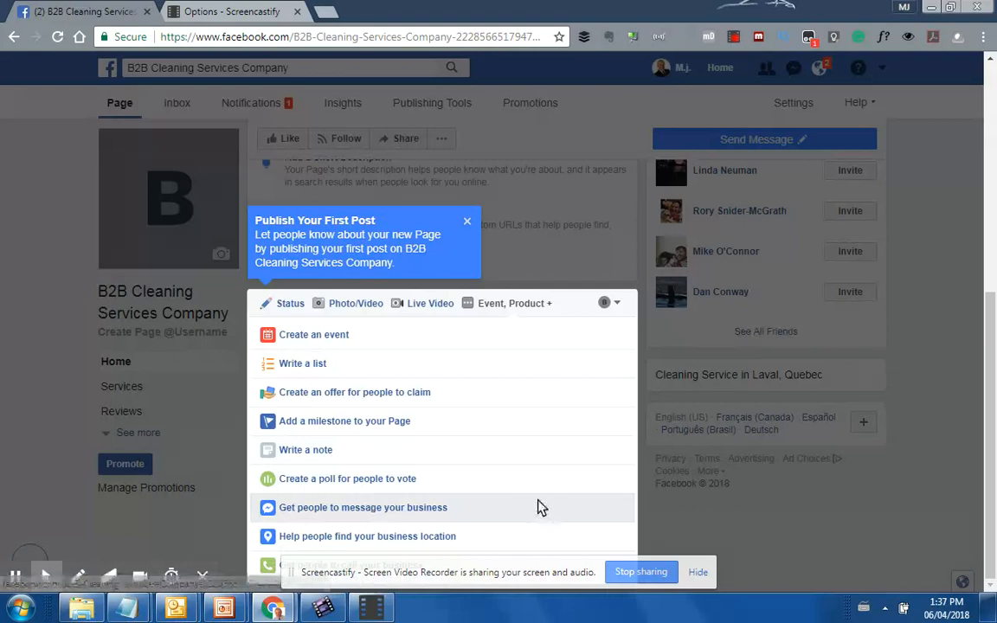
{"action": "left_click", "coordinate": [697, 572]}
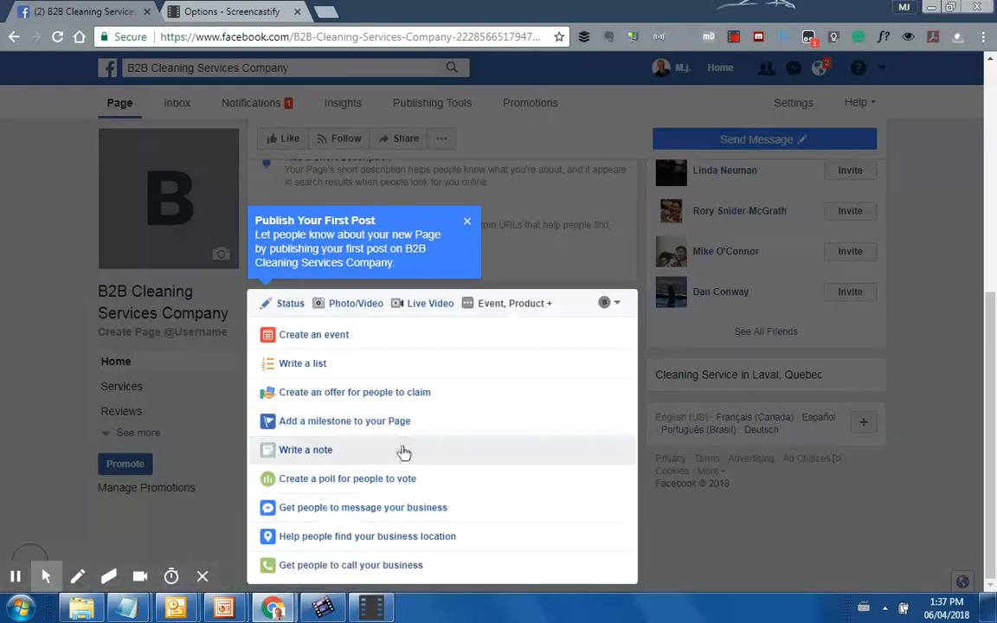
Draft a 'Get people to call your business' post, check its Call Now button, and dismiss the first-post tip
{"action": "left_click", "coordinate": [379, 567]}
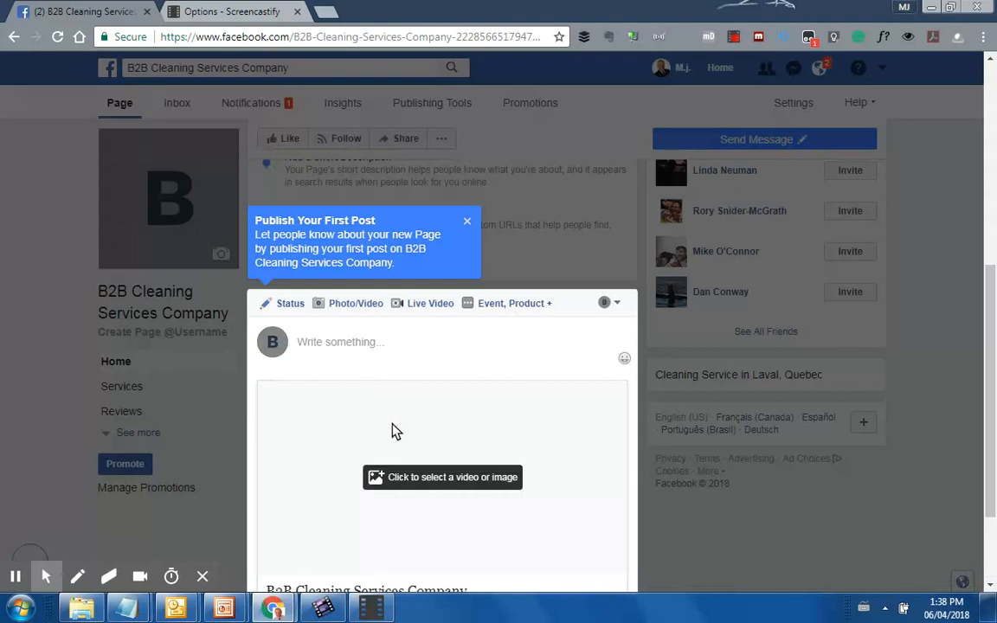
{"action": "scroll", "coordinate": [583, 480], "scroll_direction": "down", "scroll_amount": 1}
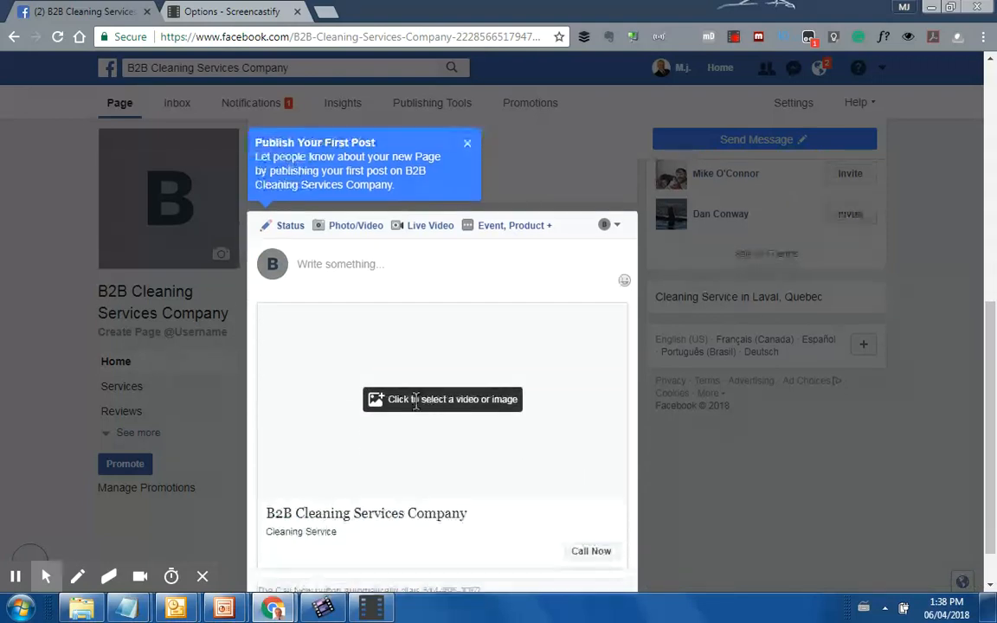
{"action": "left_click", "coordinate": [601, 554]}
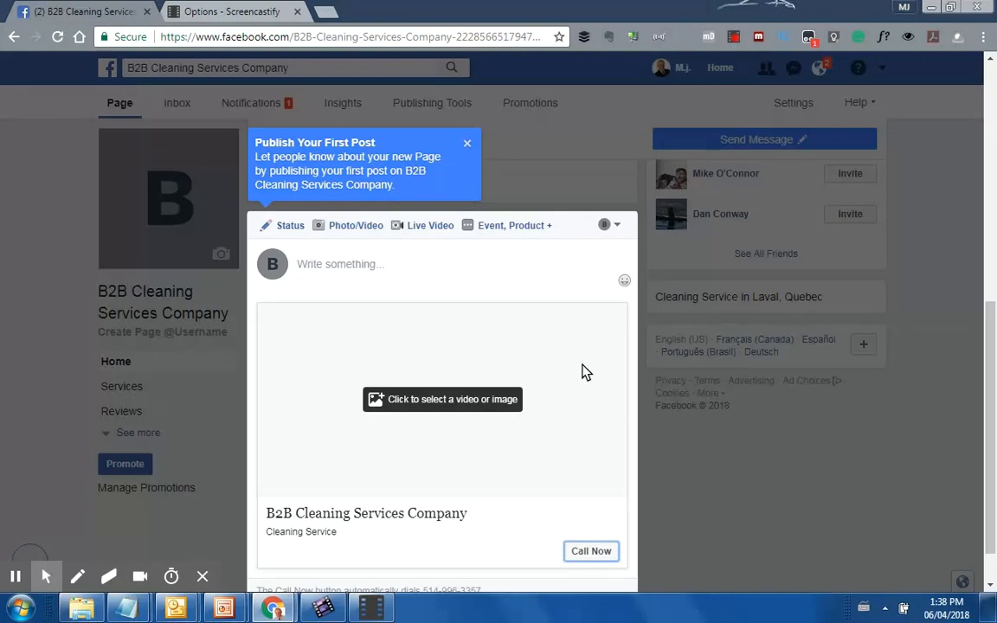
{"action": "scroll", "coordinate": [520, 389], "scroll_direction": "down", "scroll_amount": 1}
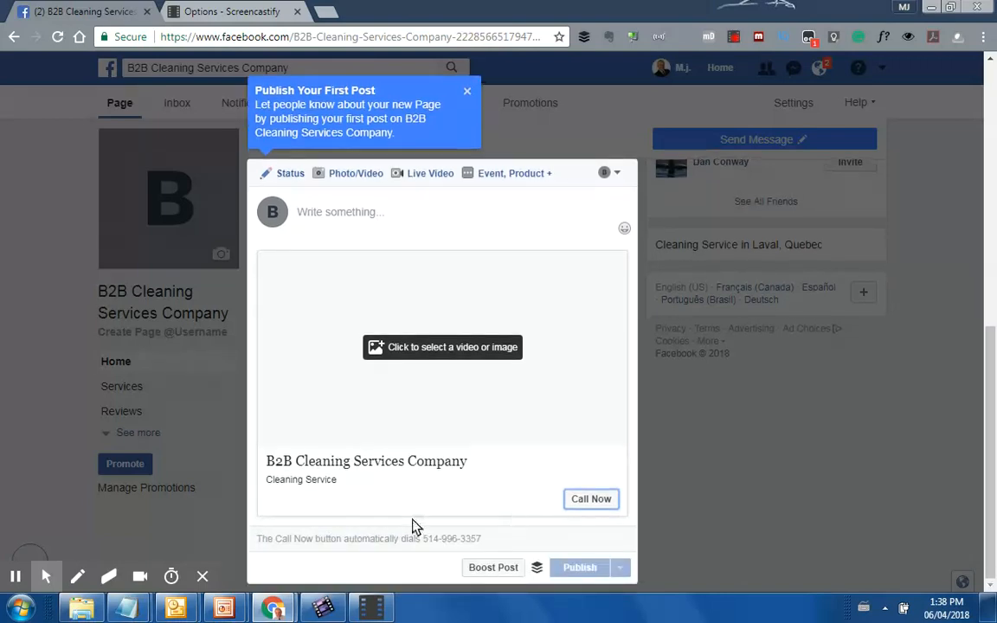
{"action": "left_click", "coordinate": [468, 93]}
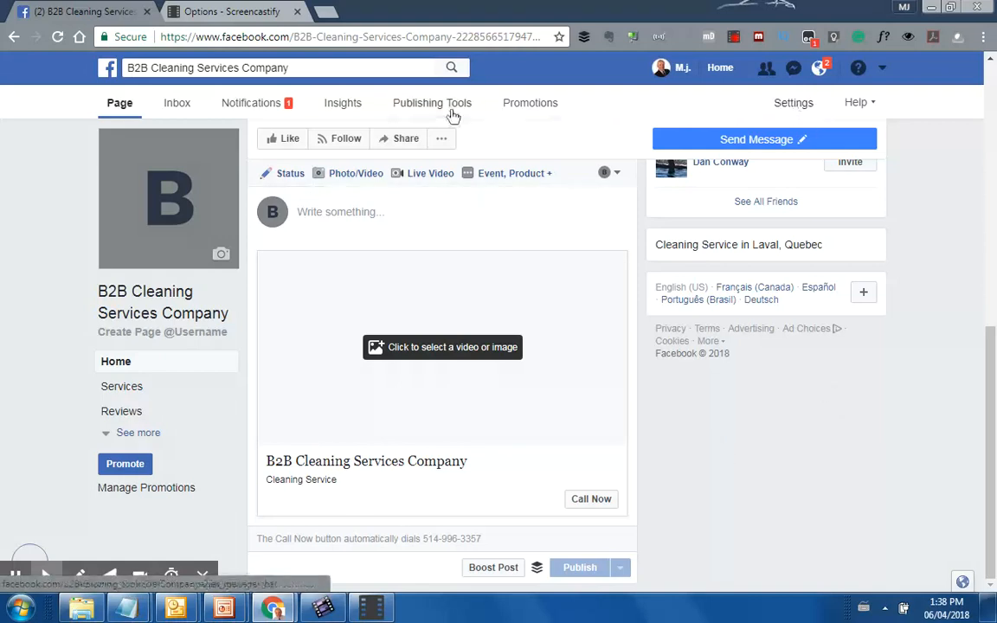
Review the page's Messaging, Edit Page and Videos settings, ending on General
{"action": "left_click", "coordinate": [794, 103]}
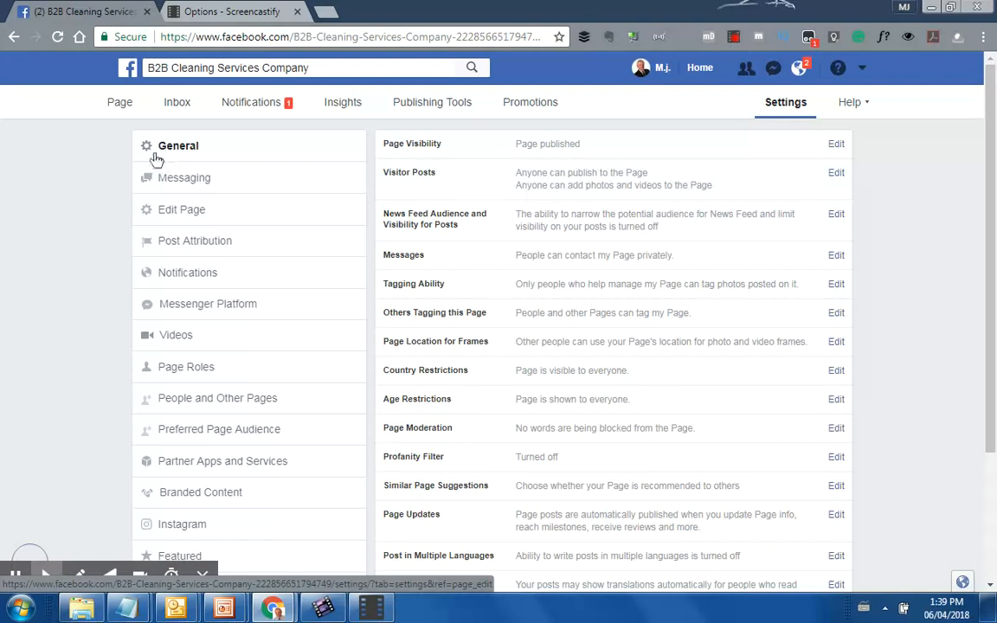
{"action": "scroll", "coordinate": [653, 167], "scroll_direction": "down", "scroll_amount": 2}
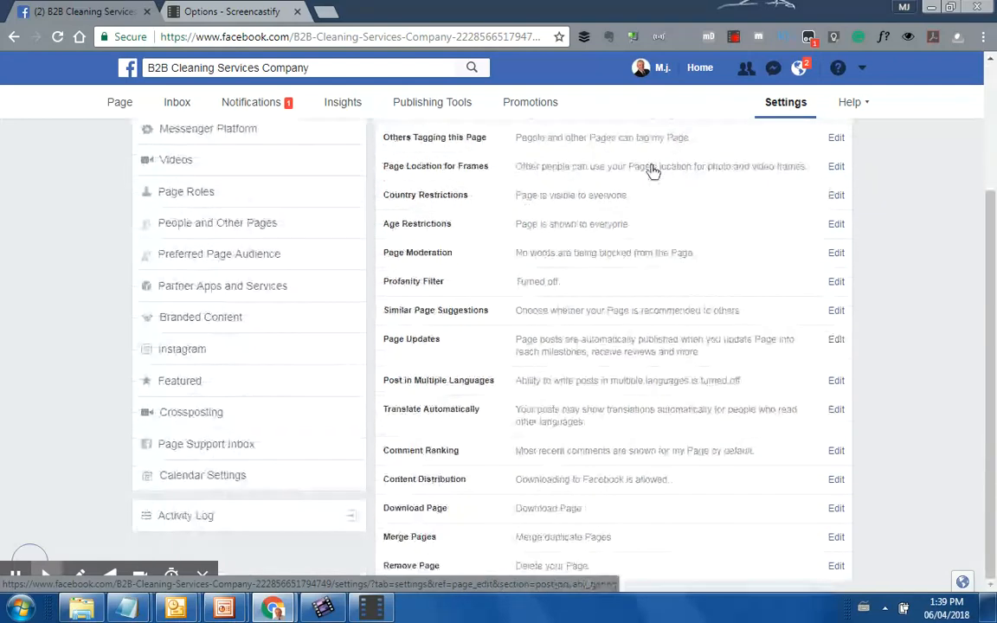
{"action": "scroll", "coordinate": [644, 568], "scroll_direction": "up", "scroll_amount": 2}
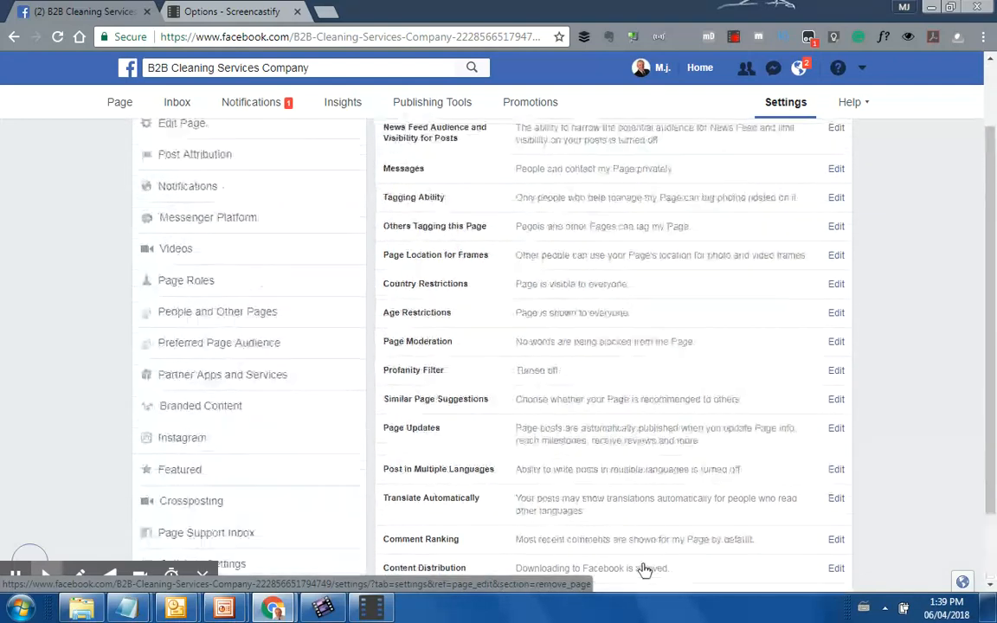
{"action": "scroll", "coordinate": [645, 568], "scroll_direction": "down", "scroll_amount": 2}
{"action": "scroll", "coordinate": [645, 568], "scroll_direction": "up", "scroll_amount": 3}
{"action": "left_click", "coordinate": [179, 186]}
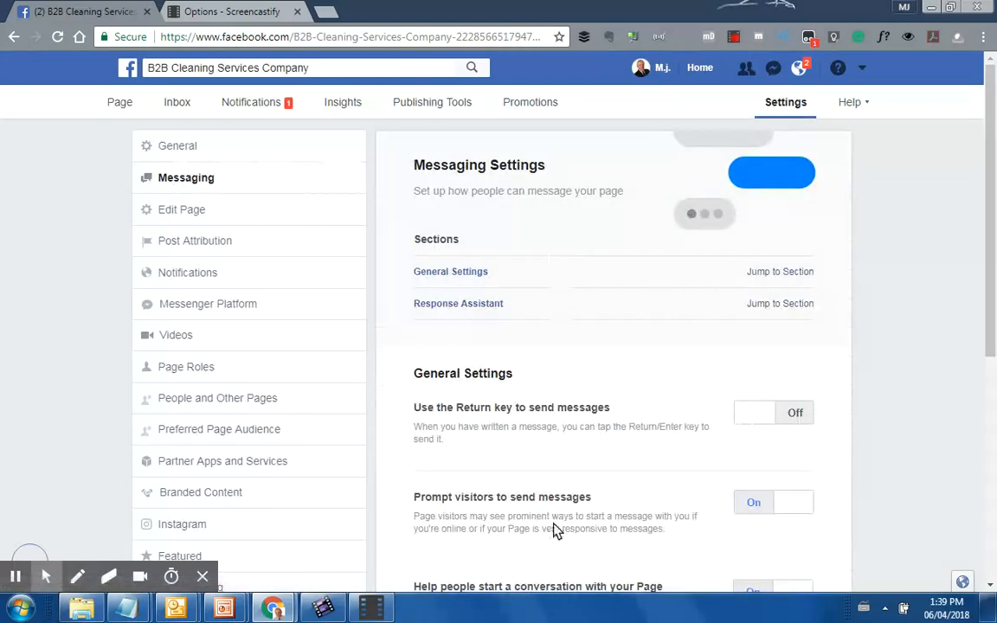
{"action": "left_click", "coordinate": [180, 210]}
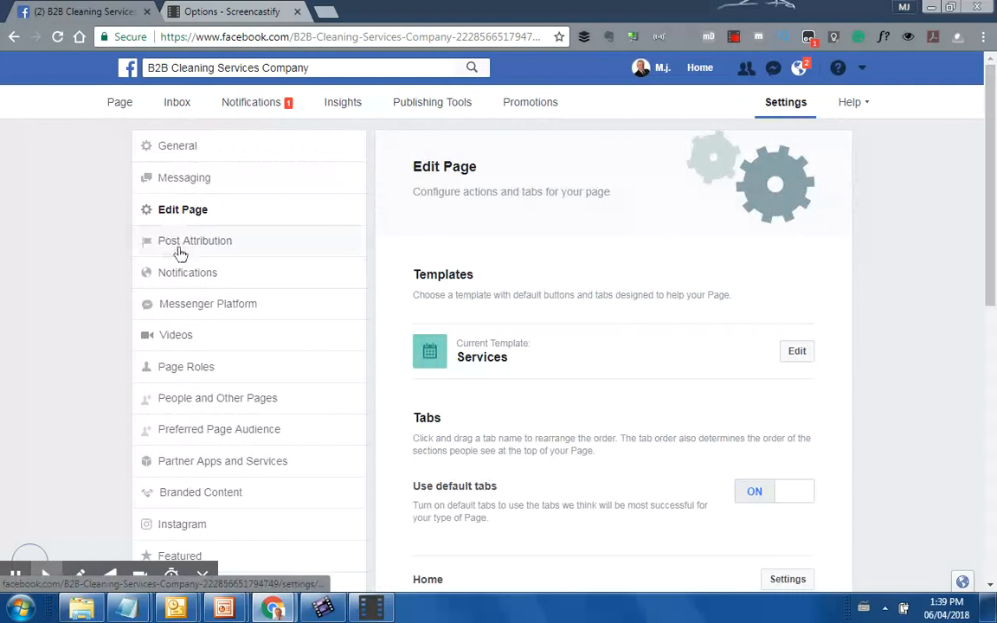
{"action": "left_click", "coordinate": [183, 338]}
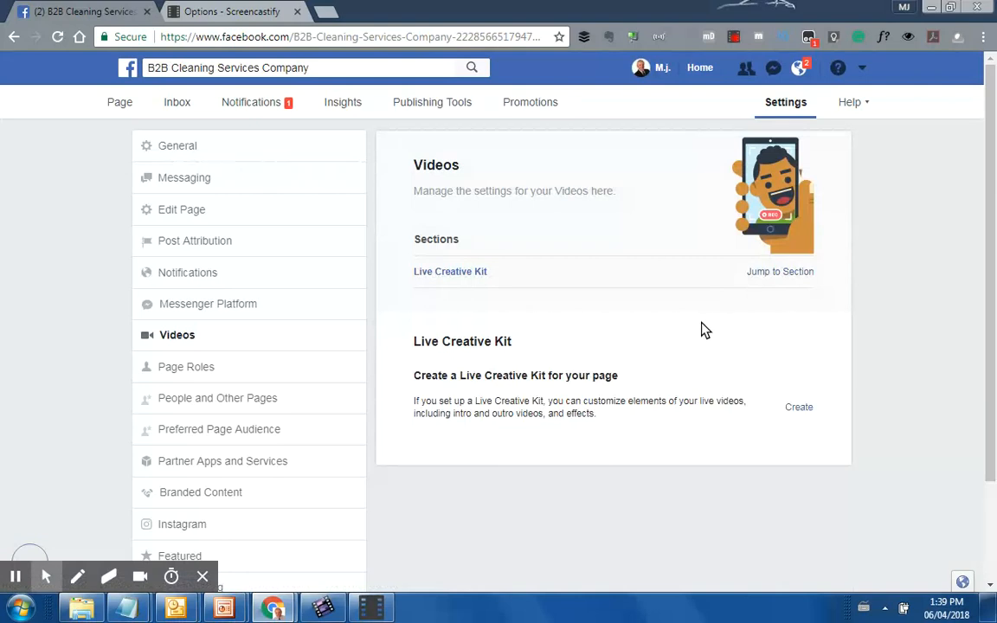
{"action": "left_click", "coordinate": [177, 148]}
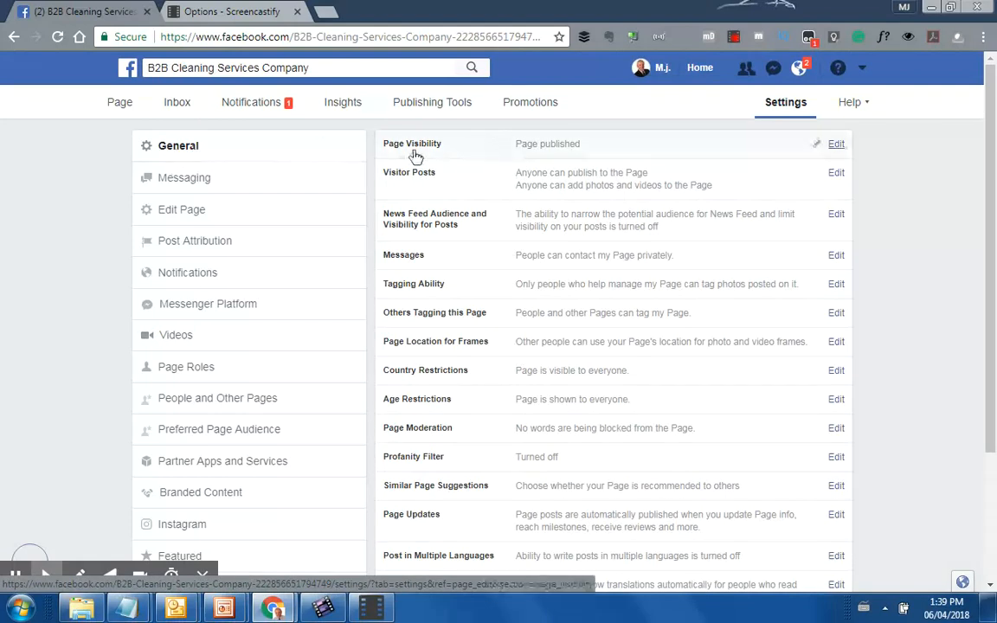
Unpublish the page, giving 'isn't finished yet' and Additional content as the reason
{"action": "left_click", "coordinate": [838, 146]}
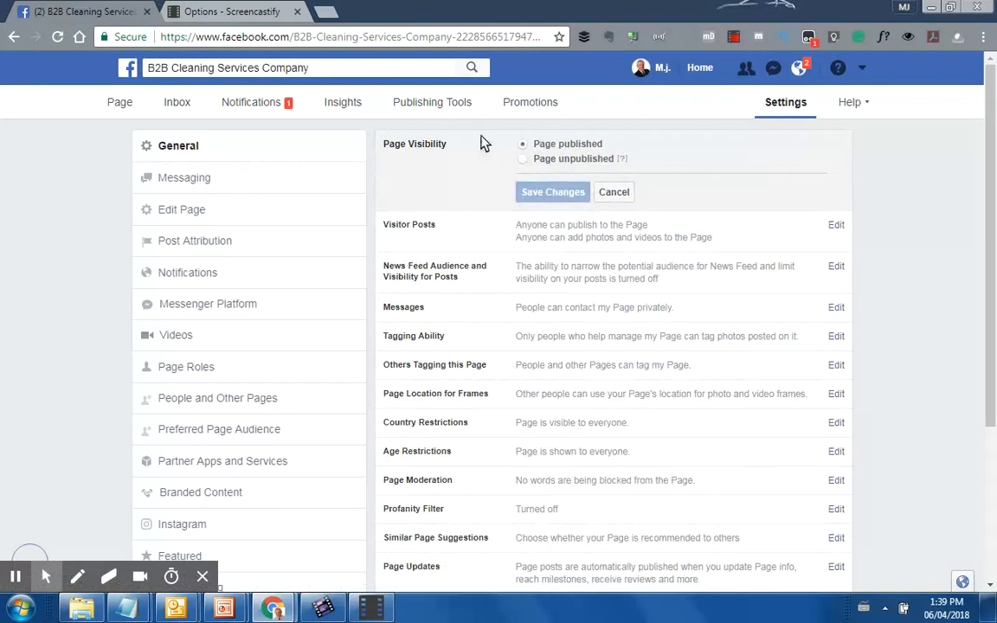
{"action": "left_click", "coordinate": [523, 159]}
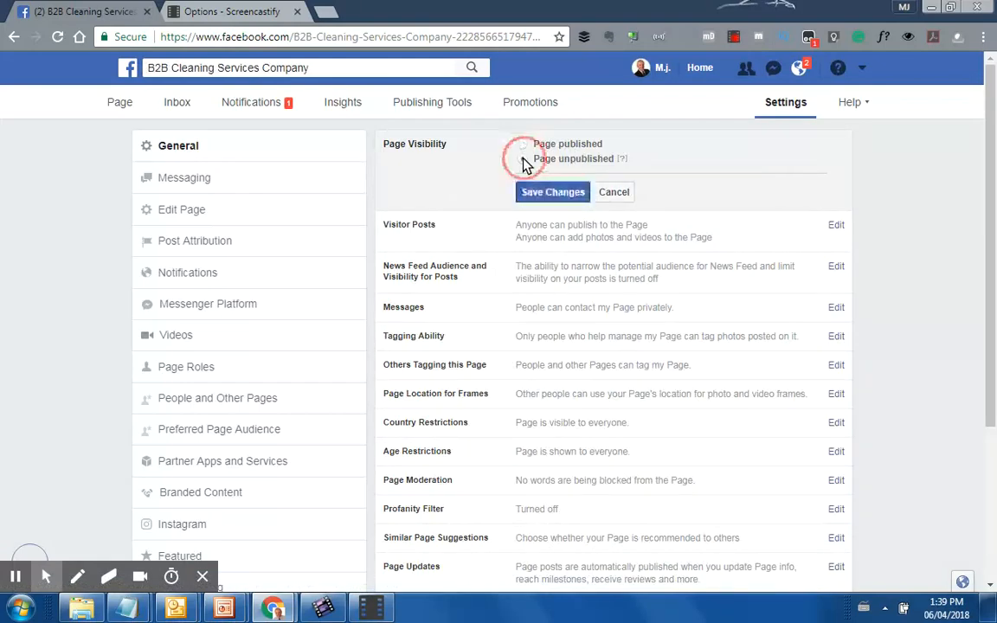
{"action": "left_click", "coordinate": [555, 193]}
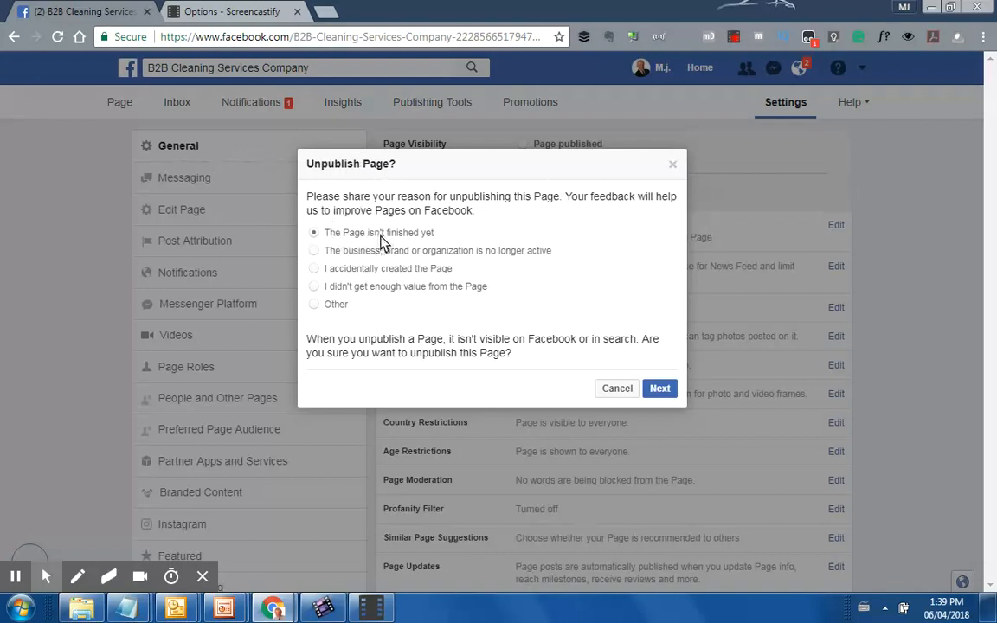
{"action": "left_click", "coordinate": [660, 389]}
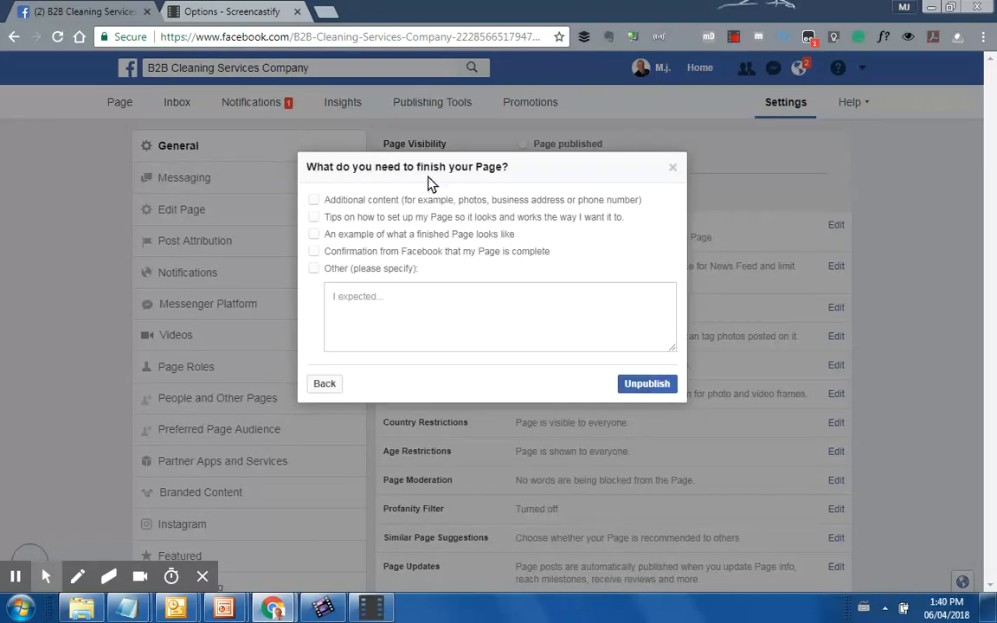
{"action": "left_click", "coordinate": [314, 200]}
{"action": "left_click", "coordinate": [655, 389]}
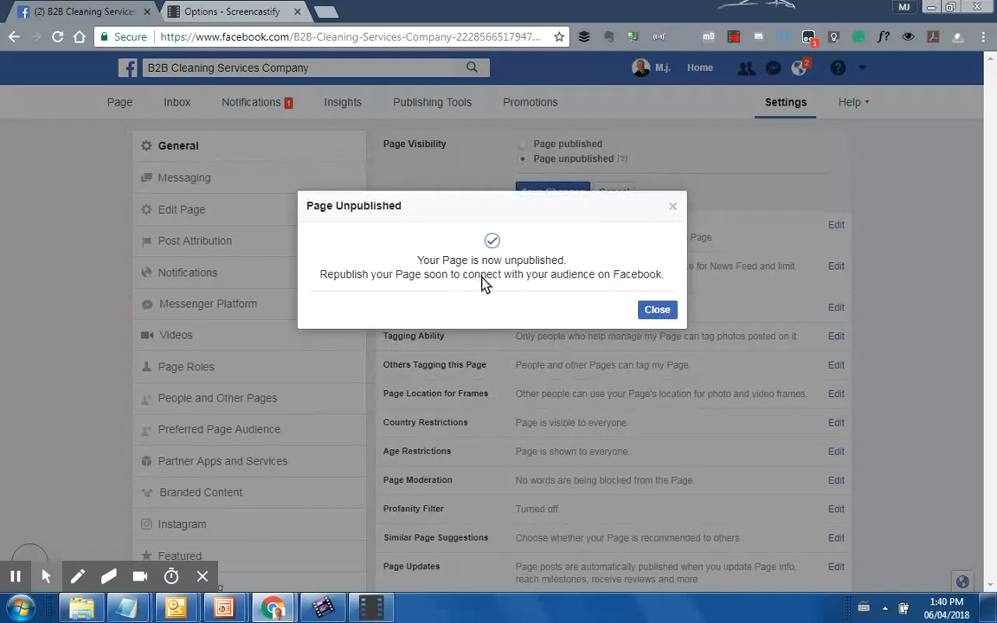
{"action": "left_click", "coordinate": [659, 311]}
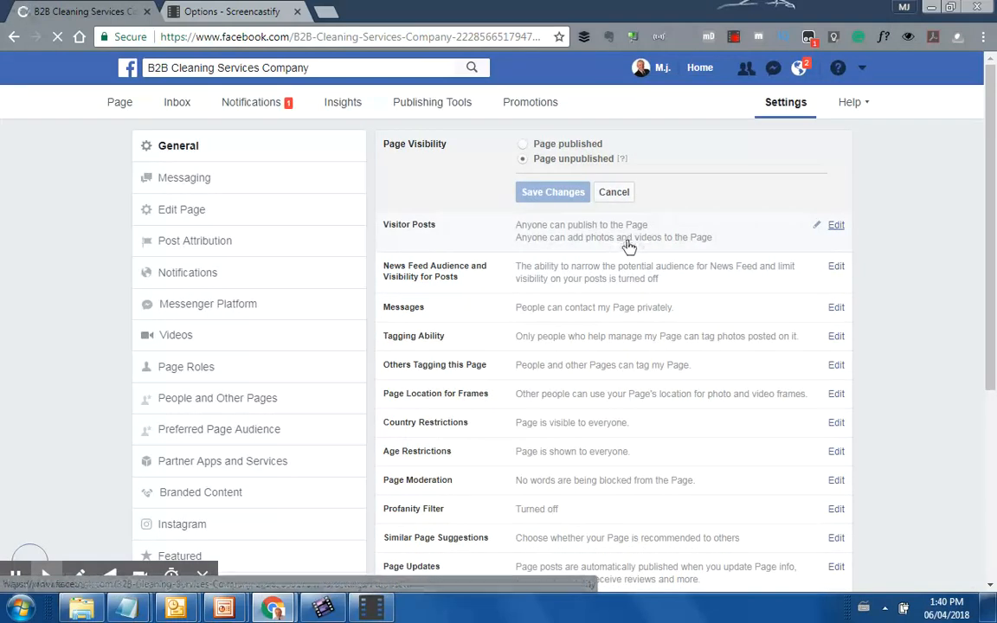
Allow visitor posts without photos or videos, require review before publishing, and save
{"action": "left_click", "coordinate": [838, 227]}
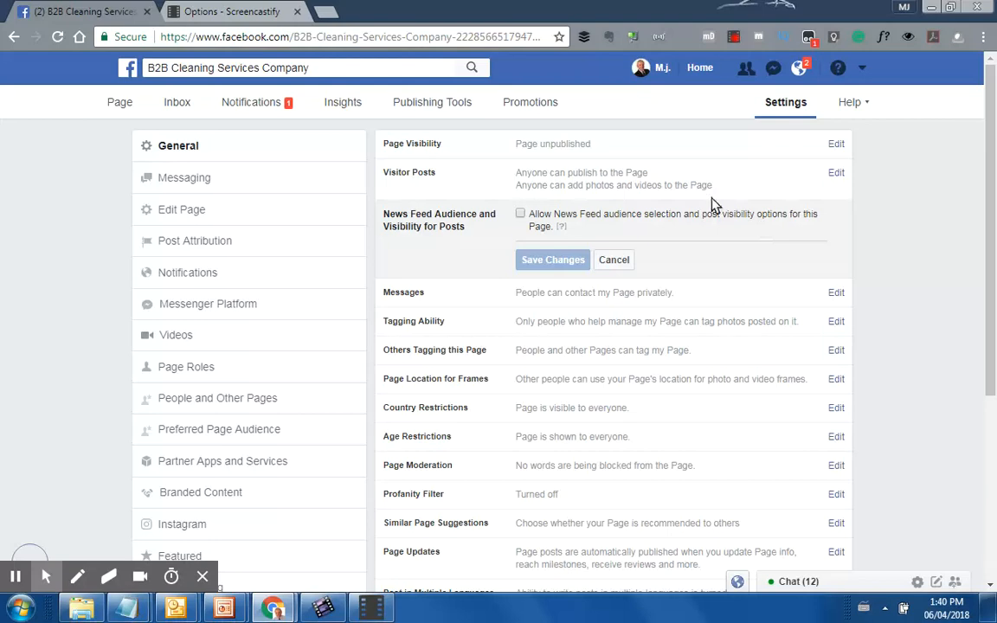
{"action": "left_click", "coordinate": [836, 176]}
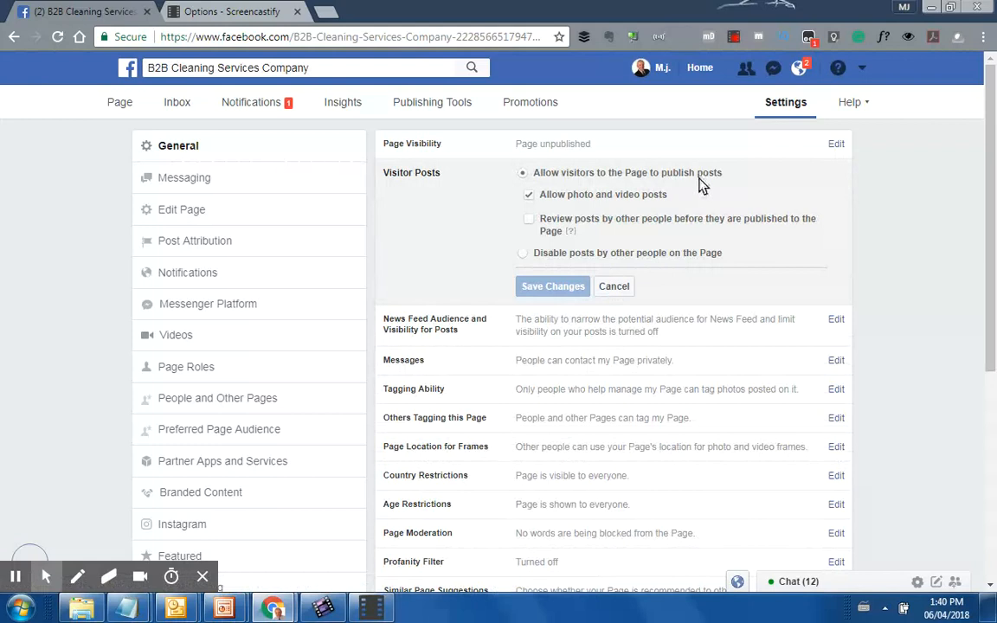
{"action": "left_click", "coordinate": [523, 173]}
{"action": "left_click", "coordinate": [528, 195]}
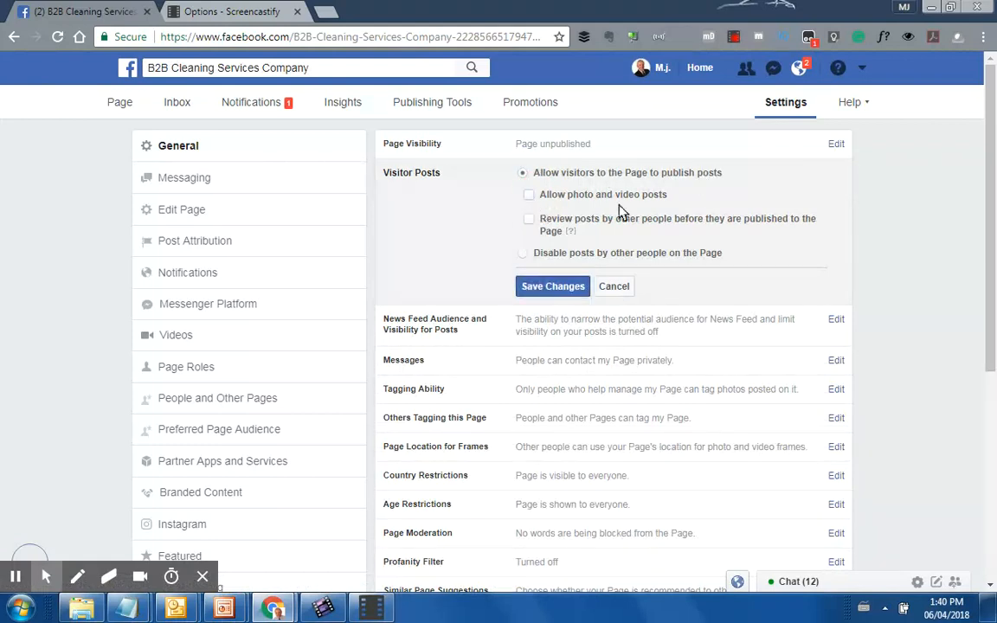
{"action": "left_click", "coordinate": [530, 221]}
{"action": "left_click", "coordinate": [530, 222]}
{"action": "left_click", "coordinate": [529, 221]}
{"action": "left_click", "coordinate": [554, 288]}
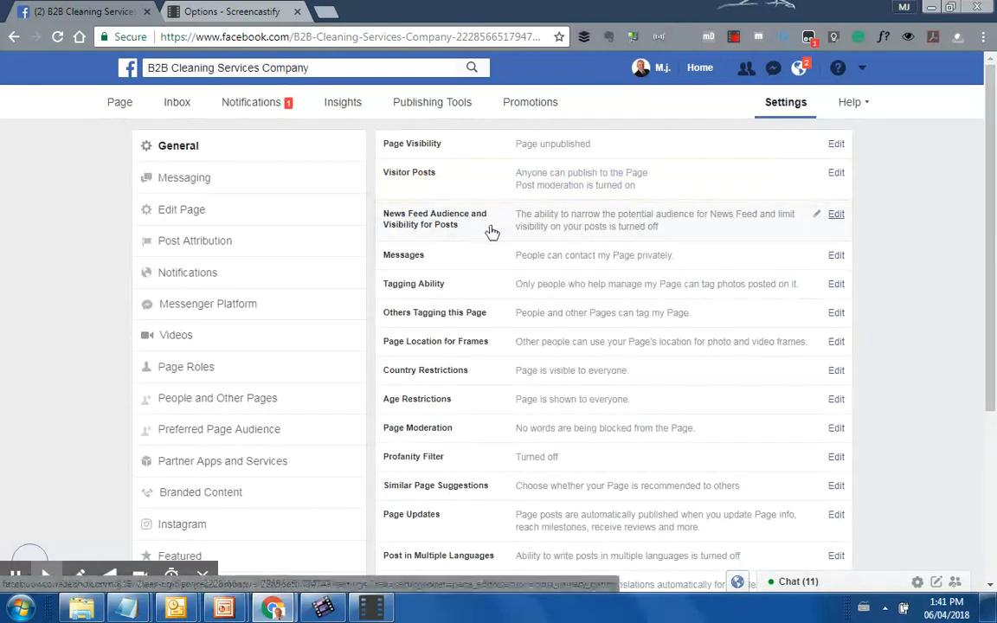
Enable News Feed audience selection for posts, save it, and open the Messages setting
{"action": "left_click", "coordinate": [841, 218]}
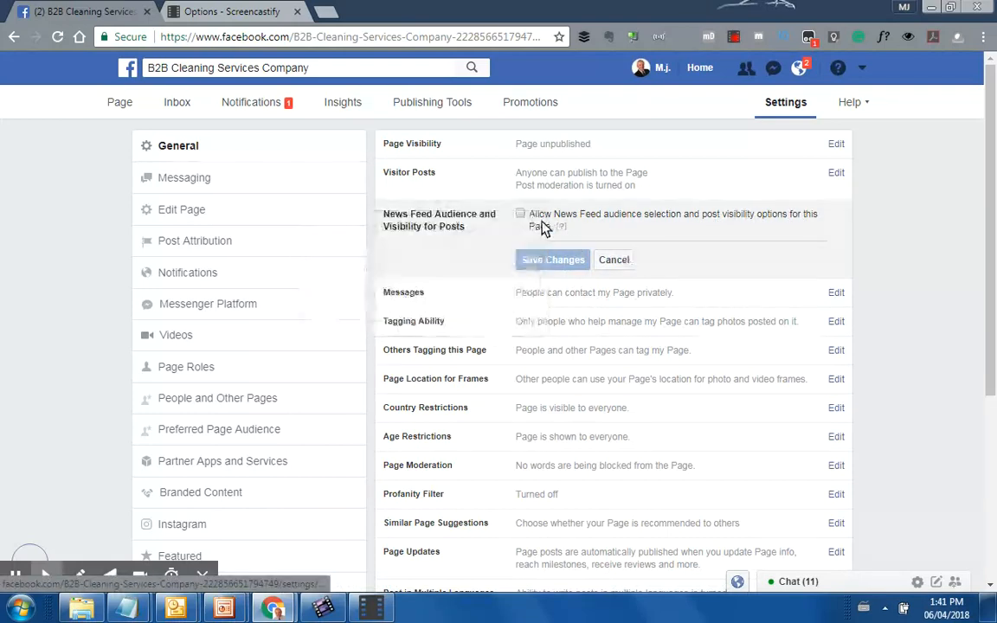
{"action": "left_click", "coordinate": [520, 214]}
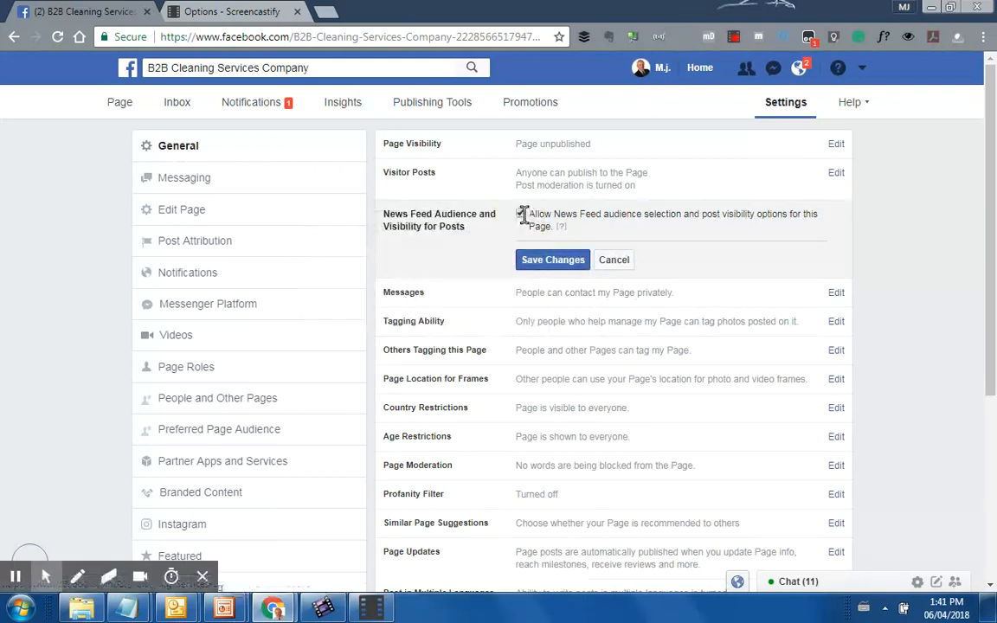
{"action": "left_click", "coordinate": [553, 259]}
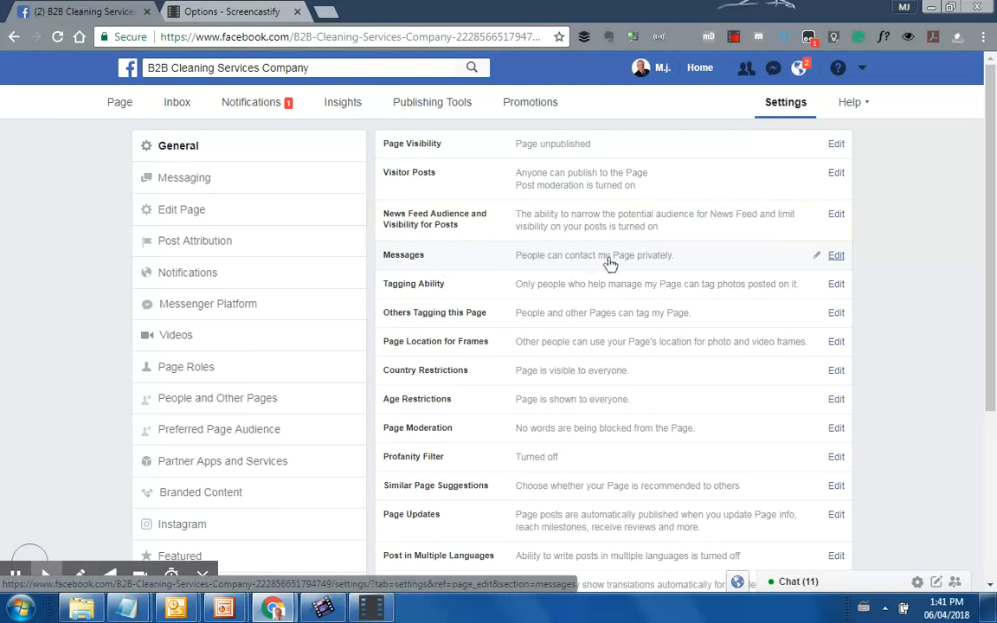
{"action": "left_click", "coordinate": [836, 256]}
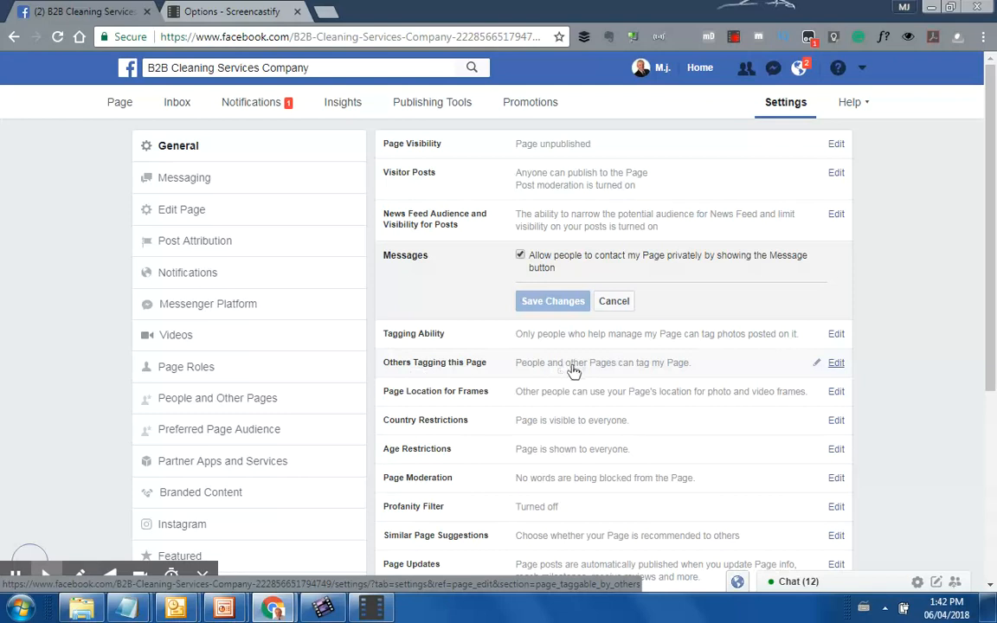
Stop people and other Pages from tagging the Page and save the change
{"action": "left_click", "coordinate": [836, 363]}
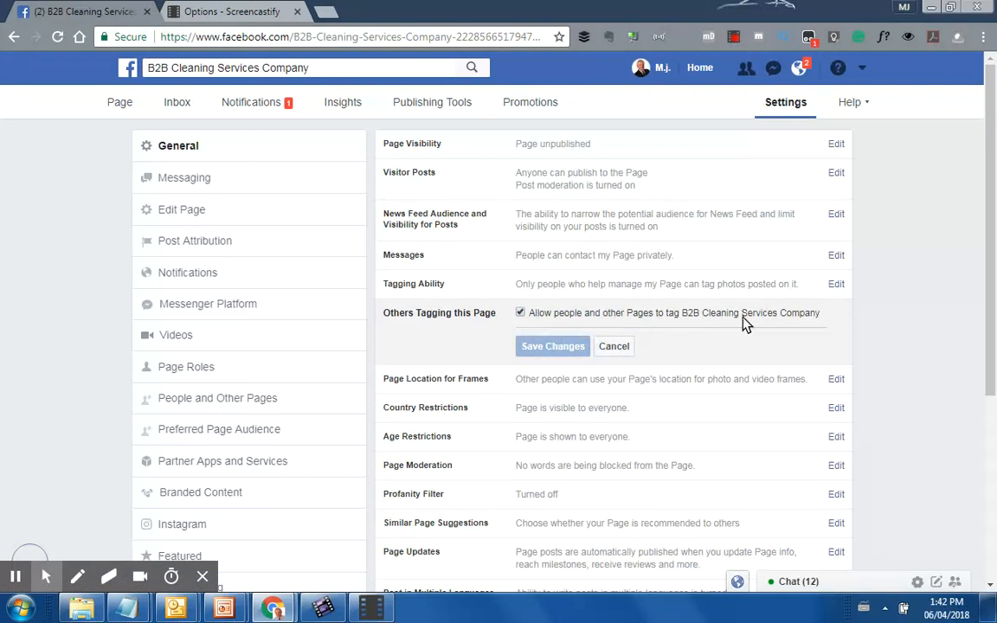
{"action": "left_click", "coordinate": [521, 313]}
{"action": "left_click", "coordinate": [521, 312]}
{"action": "left_click", "coordinate": [521, 312]}
{"action": "left_click", "coordinate": [521, 312]}
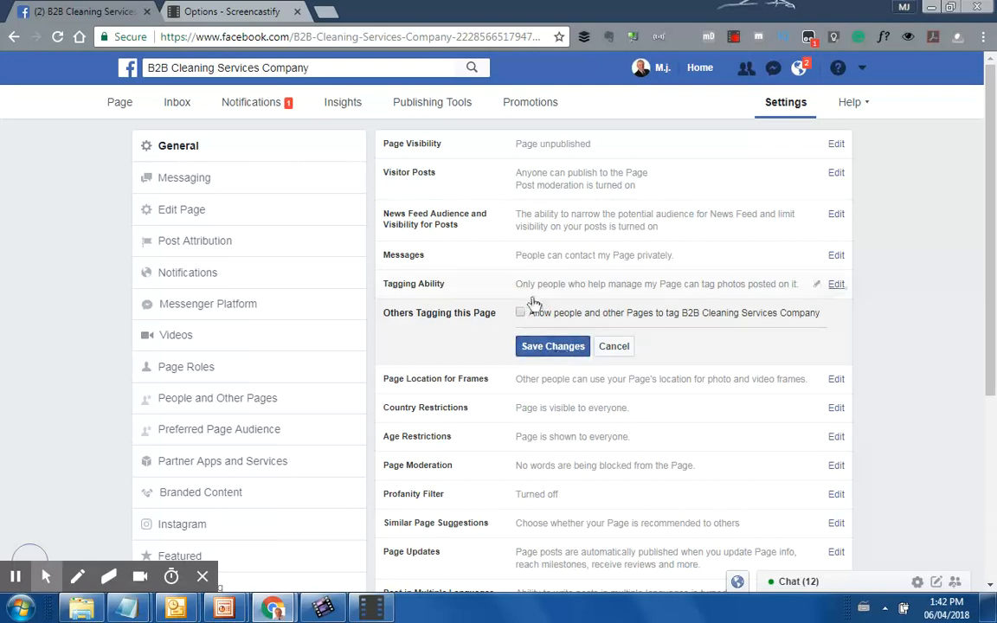
{"action": "left_click", "coordinate": [546, 349]}
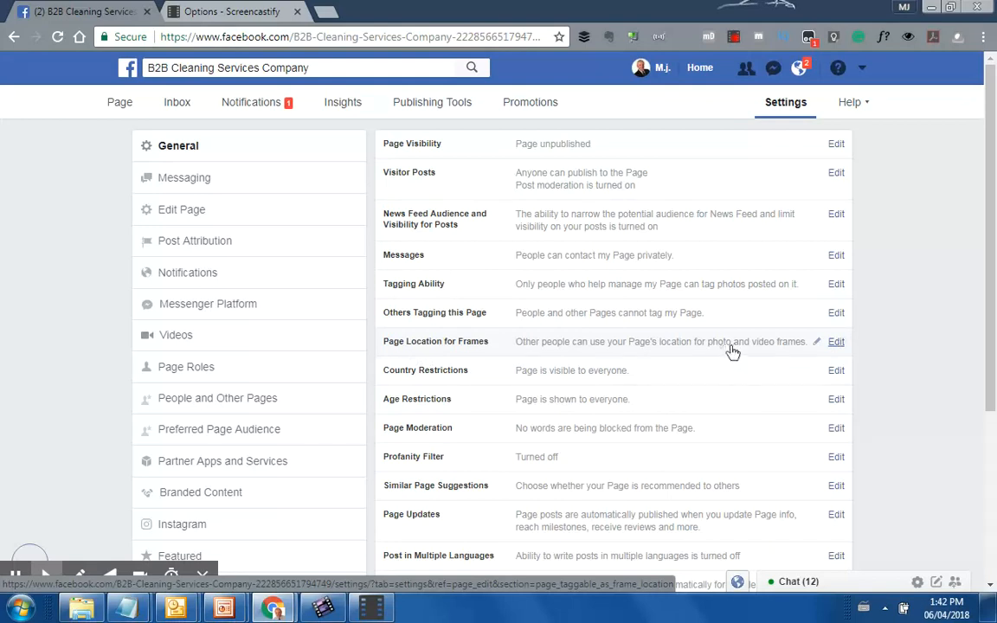
{"action": "left_click", "coordinate": [838, 343]}
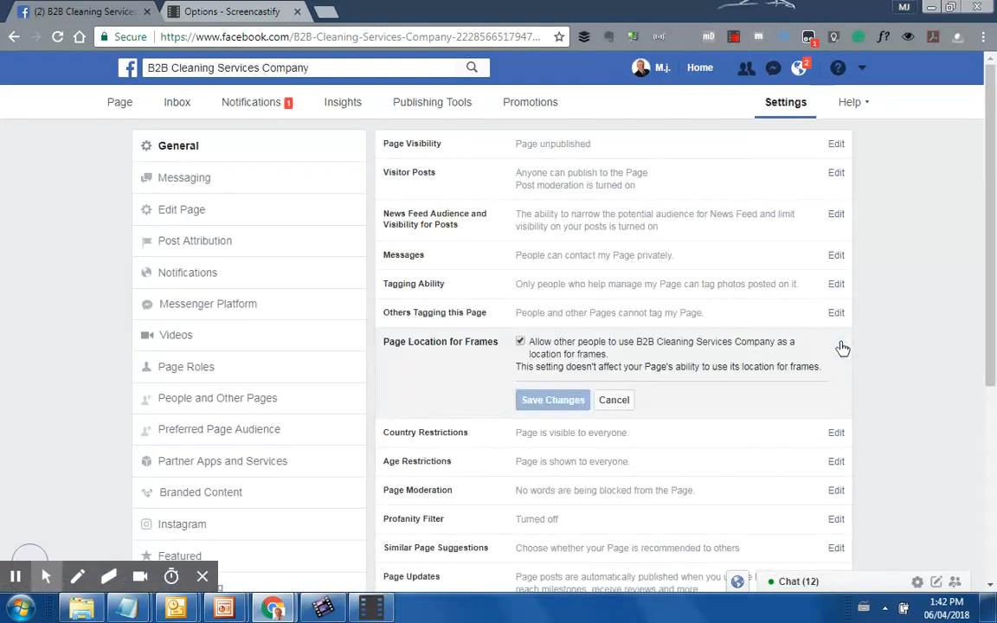
Leave Page Location for Frames unchanged and start entering a country in Country Restrictions
{"action": "left_click", "coordinate": [619, 403]}
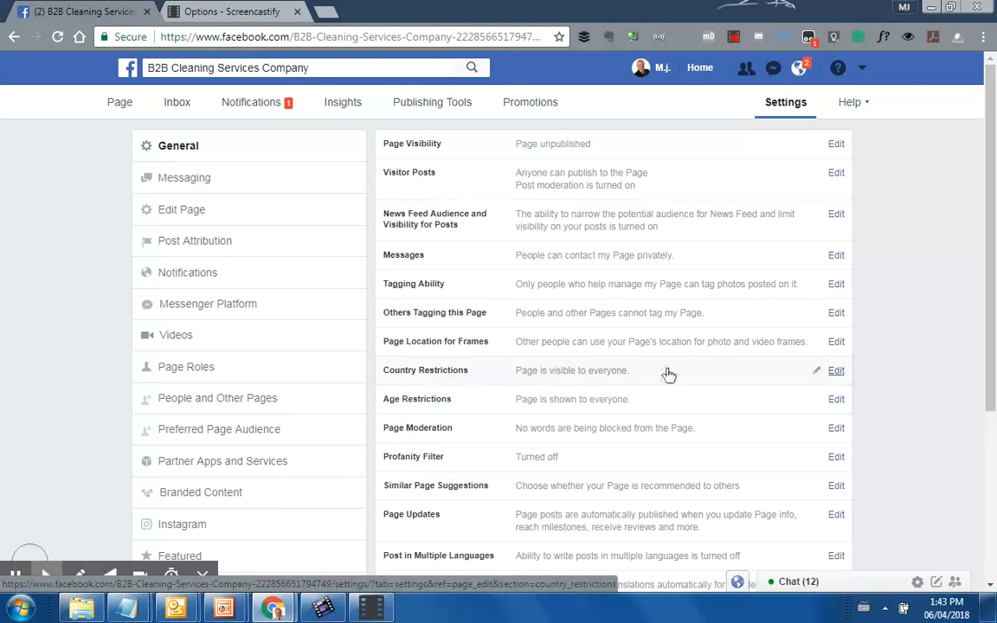
{"action": "left_click", "coordinate": [843, 378]}
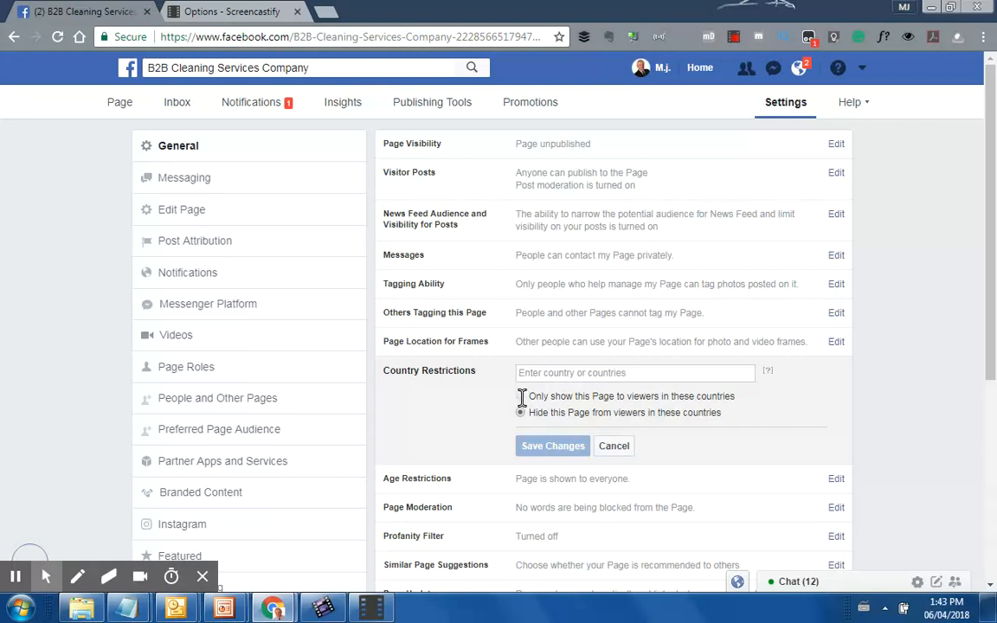
{"action": "left_click", "coordinate": [534, 373]}
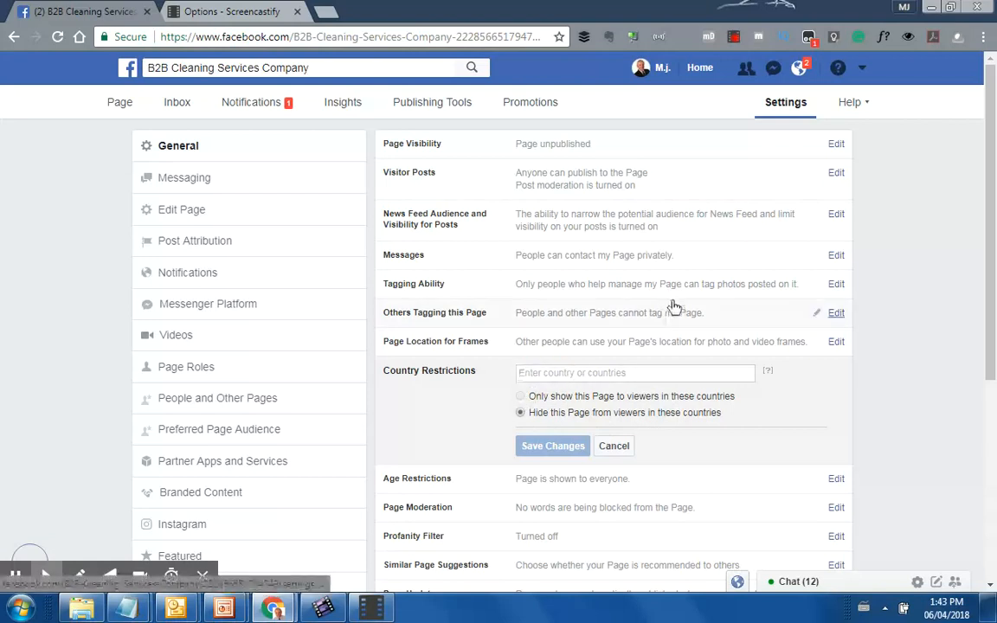
Restrict the Page to viewers in Canada only and save the country restriction
{"action": "type", "text": "Canada"}
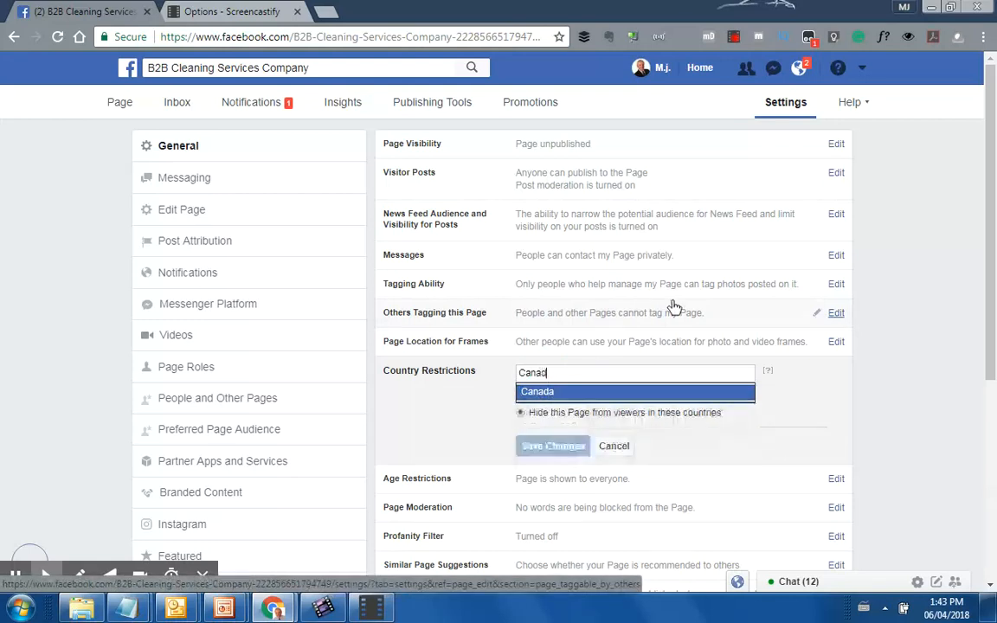
{"action": "left_click", "coordinate": [566, 394]}
{"action": "left_click", "coordinate": [521, 413]}
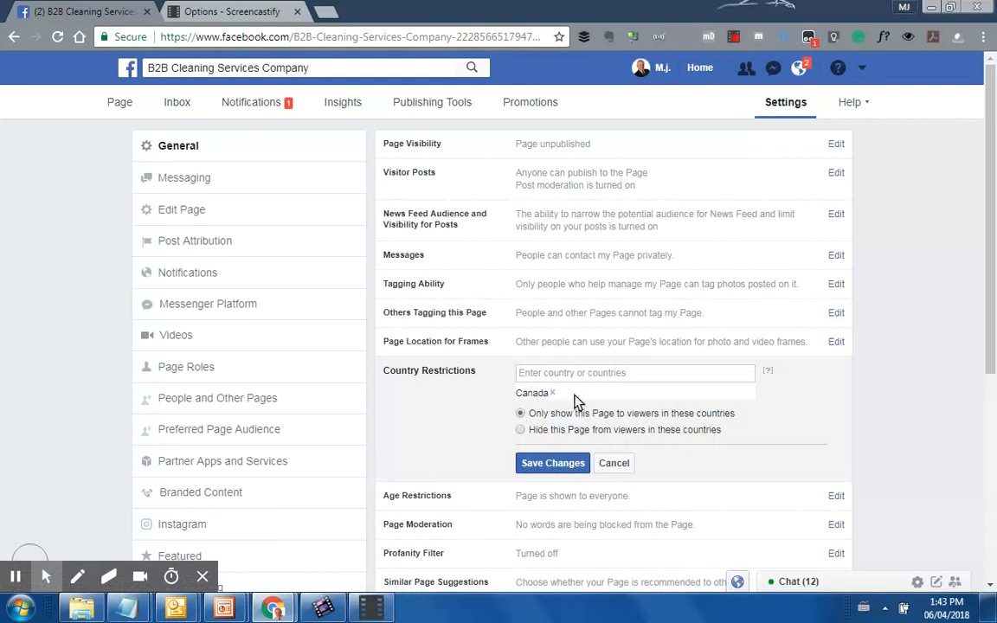
{"action": "left_click", "coordinate": [545, 464]}
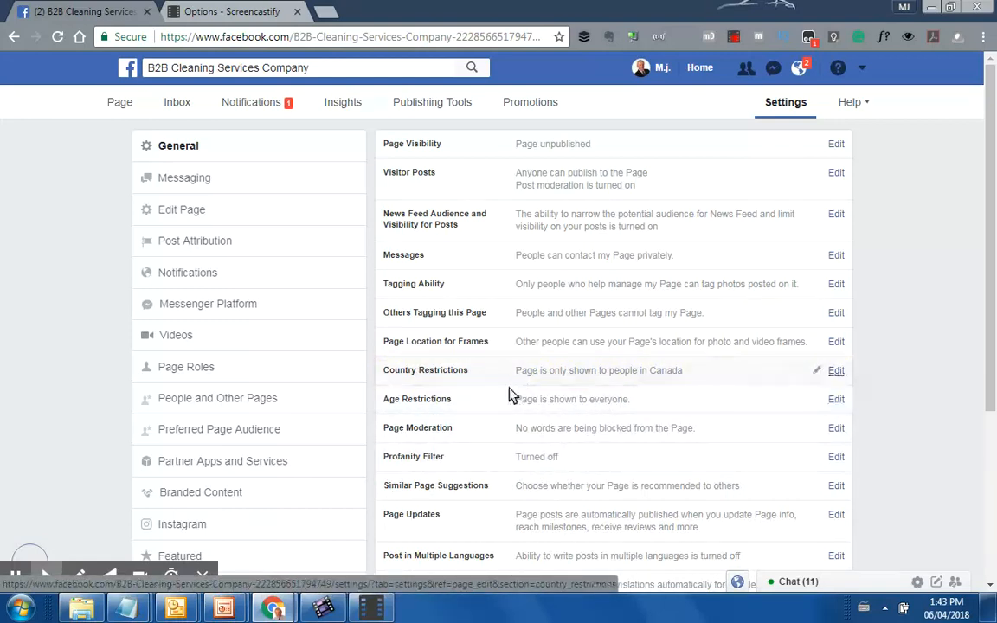
{"action": "left_click", "coordinate": [836, 403]}
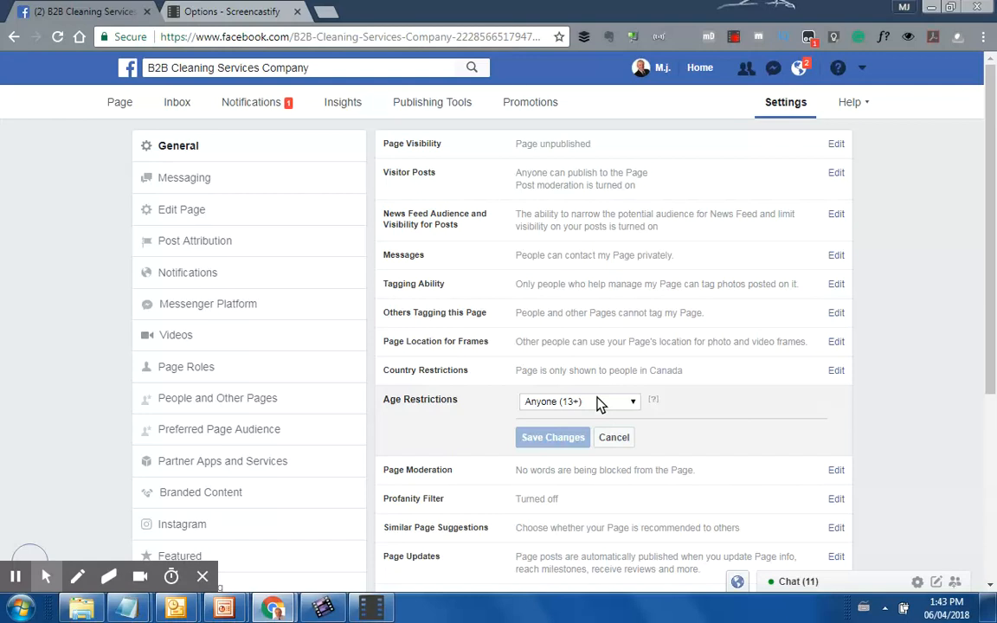
{"action": "left_click", "coordinate": [633, 403]}
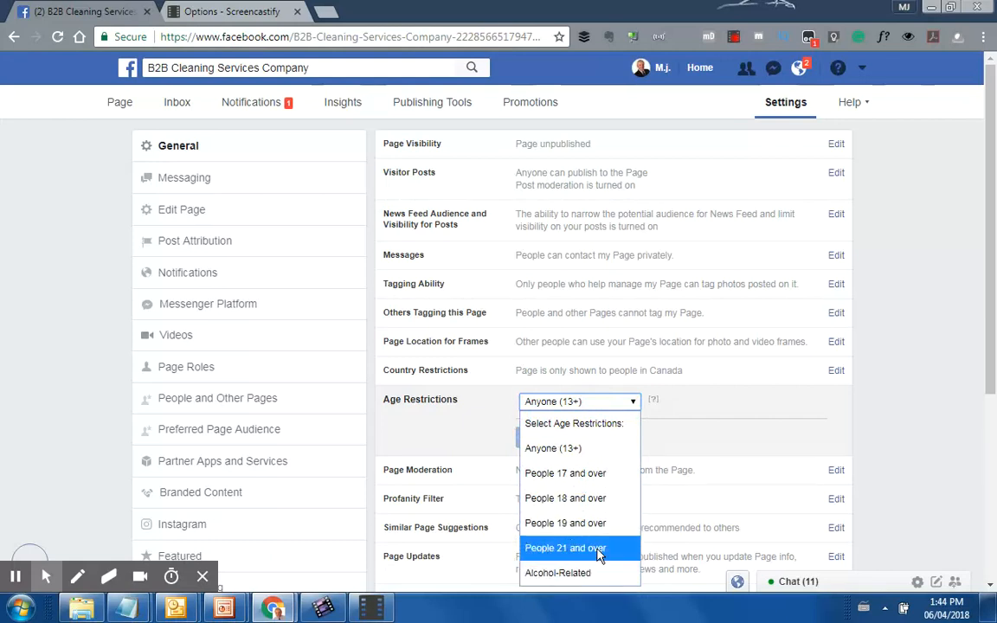
{"action": "left_click", "coordinate": [857, 432]}
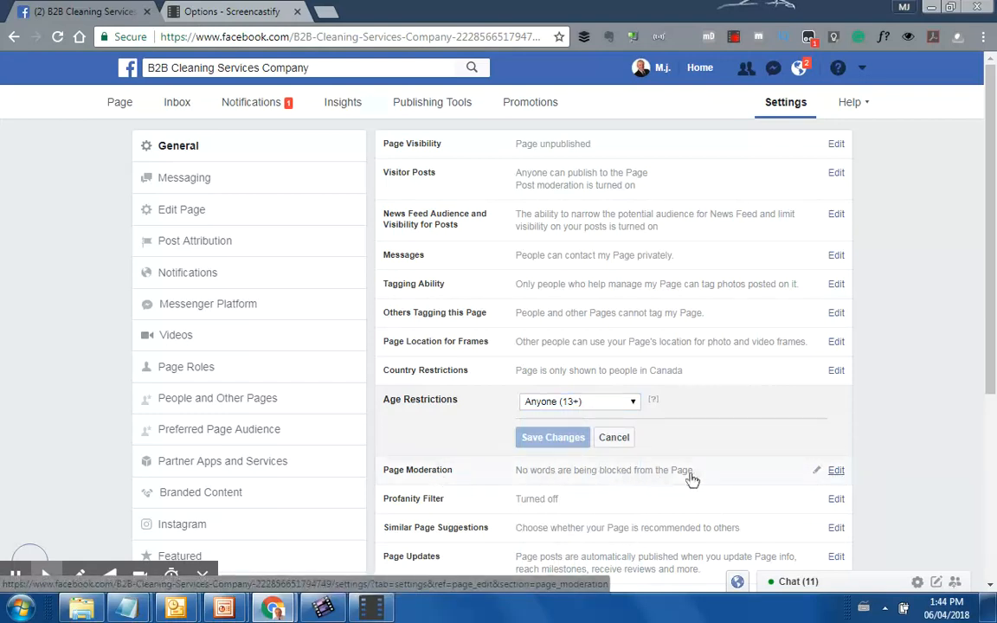
{"action": "left_click", "coordinate": [838, 474]}
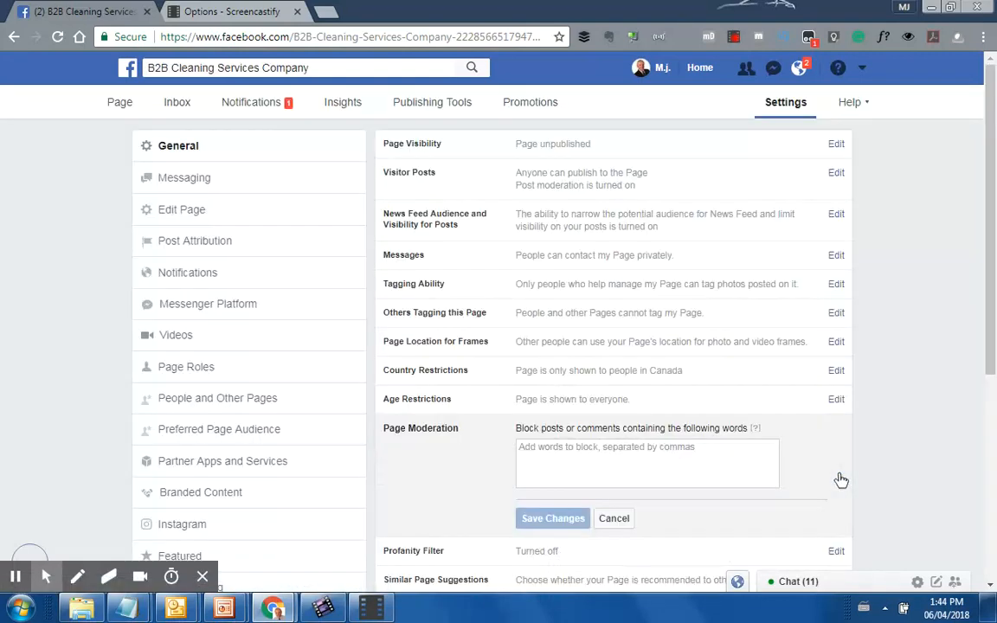
{"action": "left_click", "coordinate": [534, 445]}
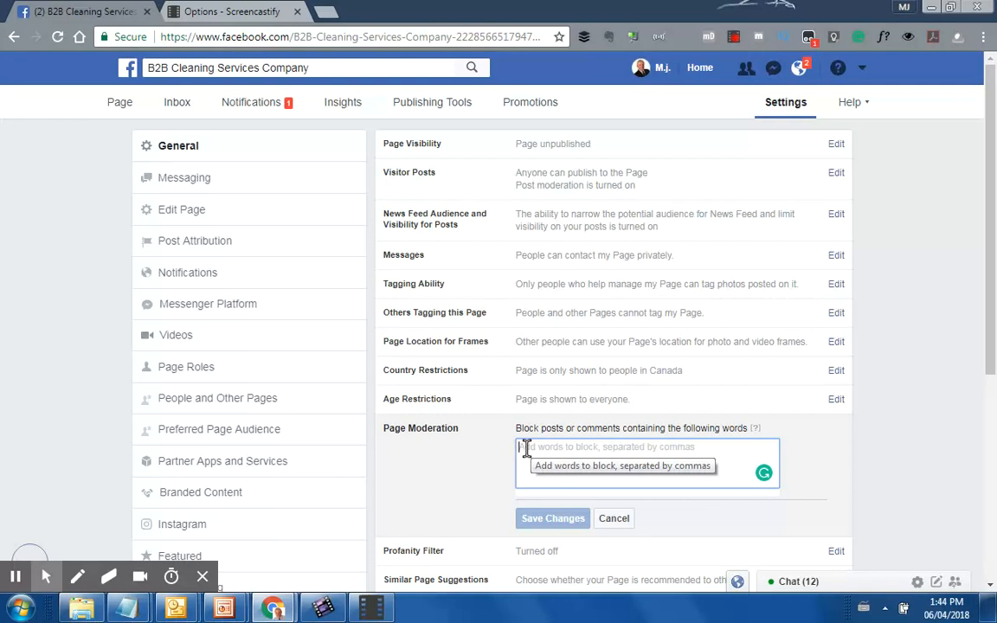
{"action": "type", "text": "www."}
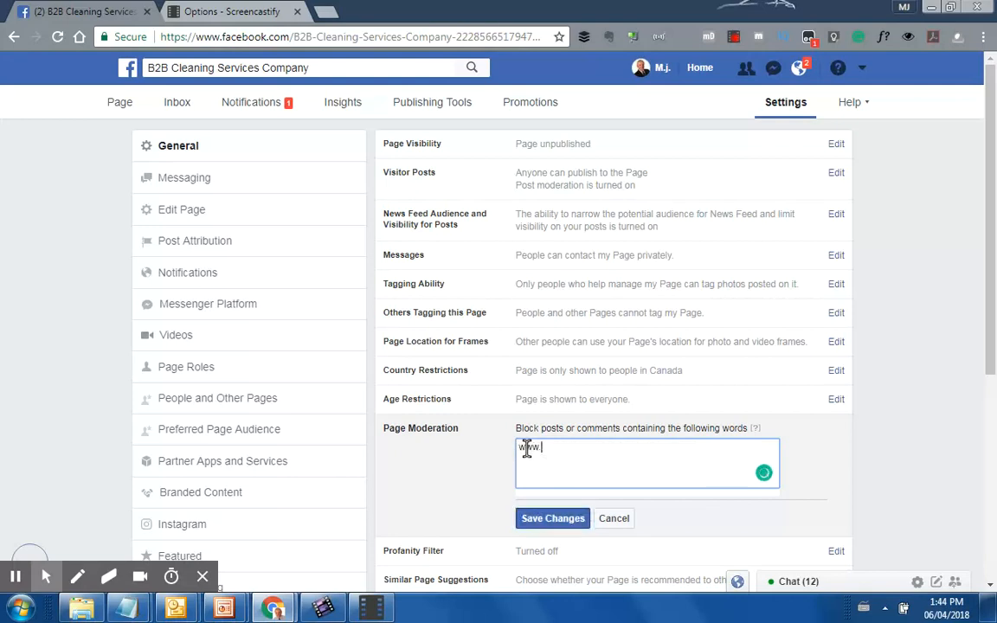
{"action": "type", "text": ","}
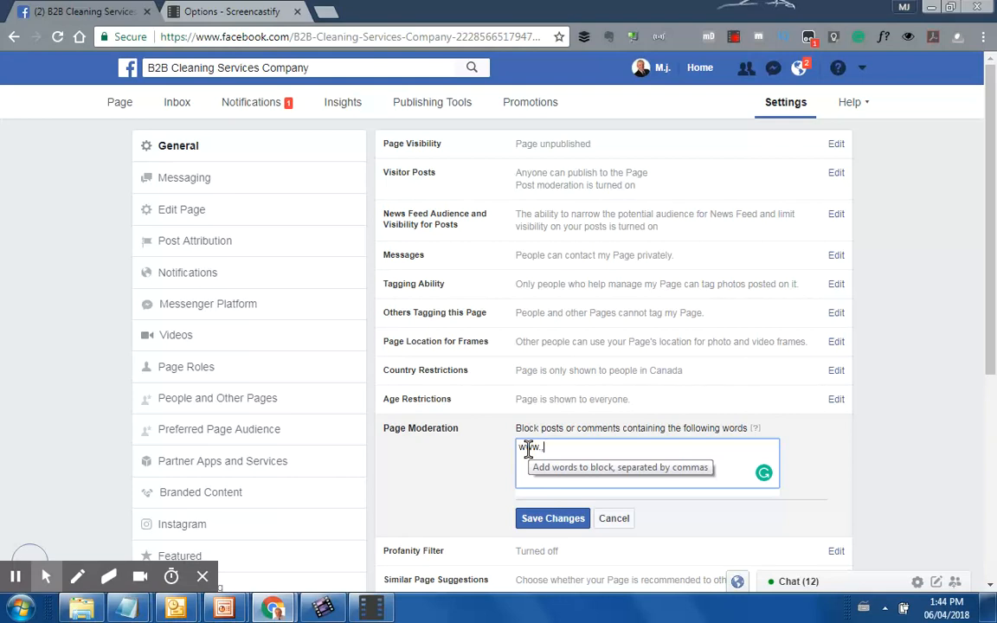
{"action": "type", "text": "http"}
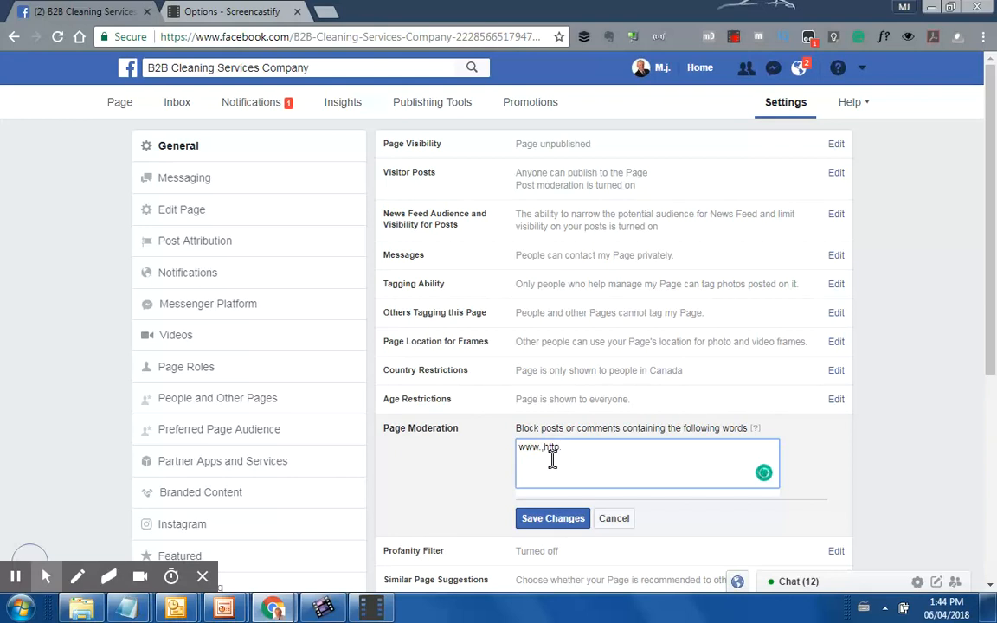
{"action": "type", "text": " https,www."}
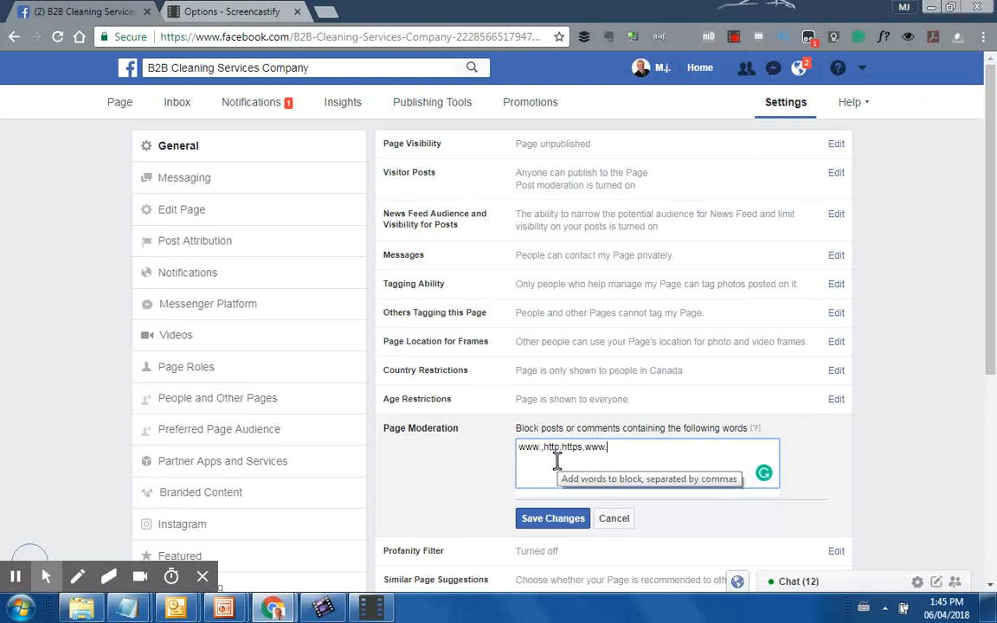
{"action": "key", "text": "BackSpace"}
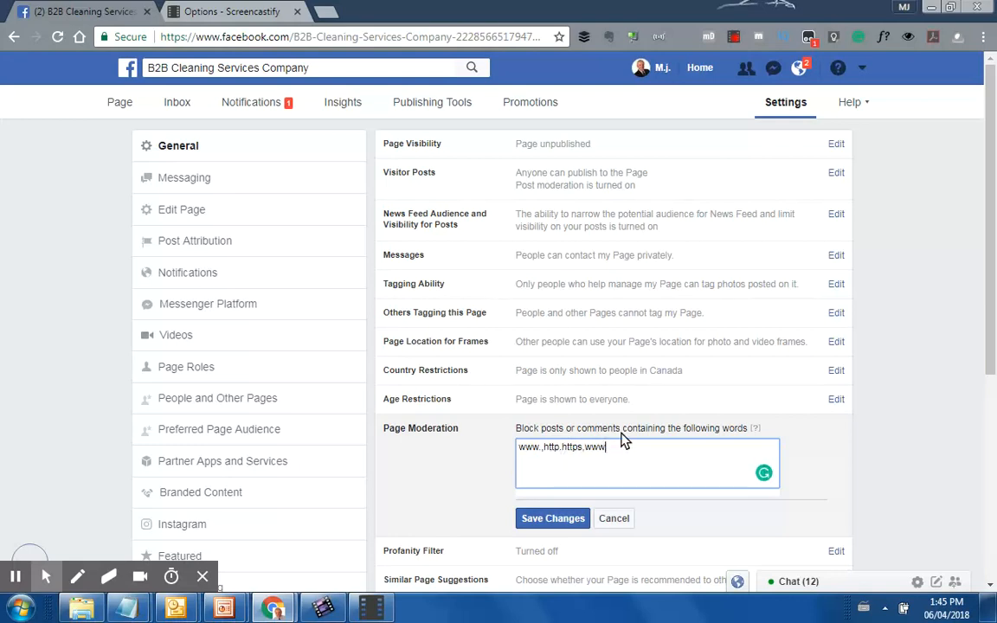
{"action": "type", "text": "."}
{"action": "type", "text": "http://"}
{"action": "left_click_drag", "start_coordinate": [629, 447], "coordinate": [520, 448]}
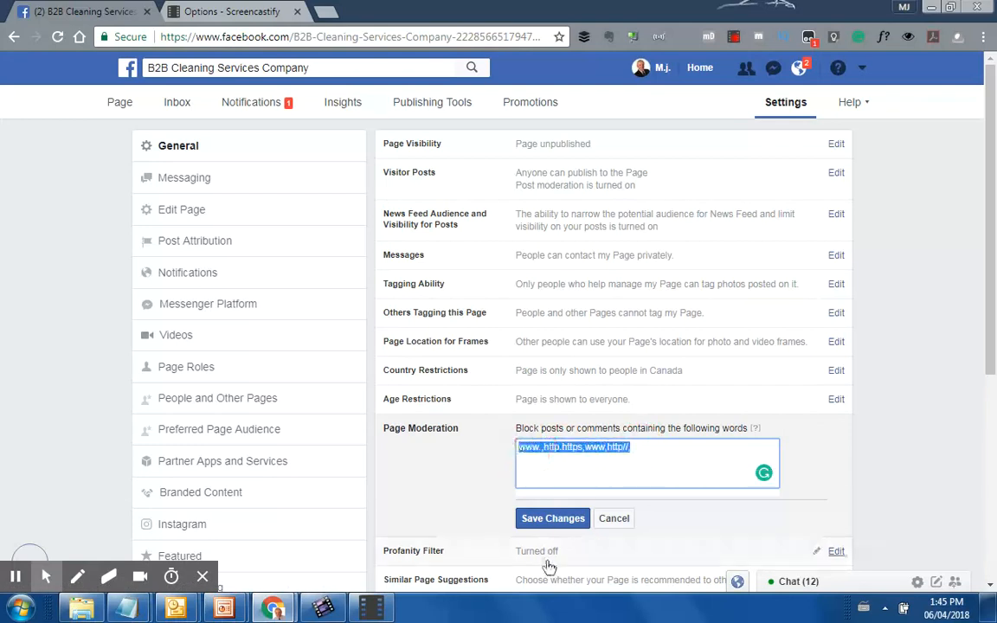
{"action": "left_click", "coordinate": [546, 525]}
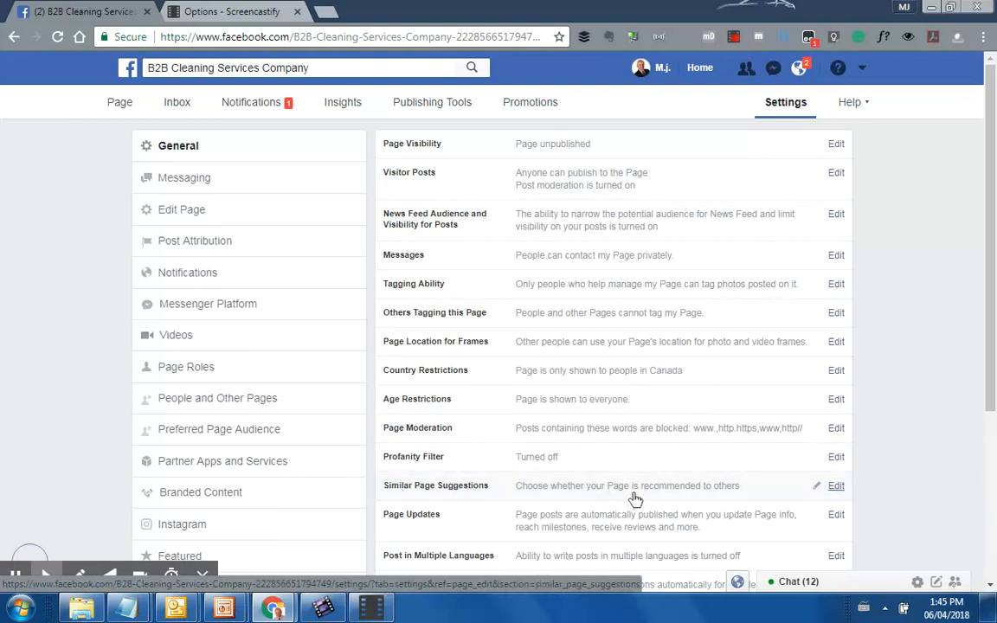
Set the Profanity Filter to Strong and save it
{"action": "scroll", "coordinate": [588, 493], "scroll_direction": "down", "scroll_amount": 2}
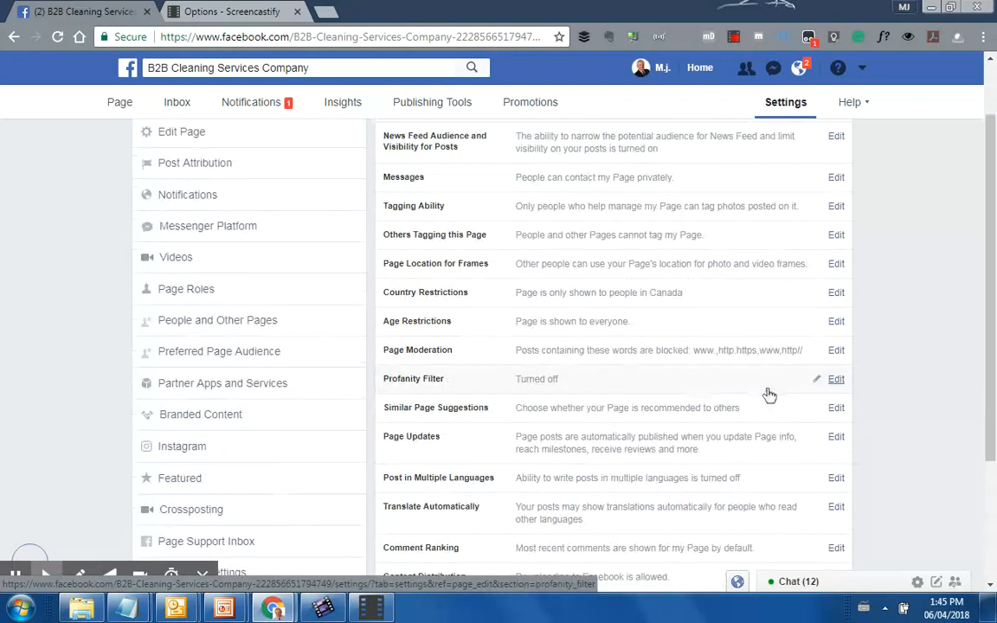
{"action": "left_click", "coordinate": [836, 380]}
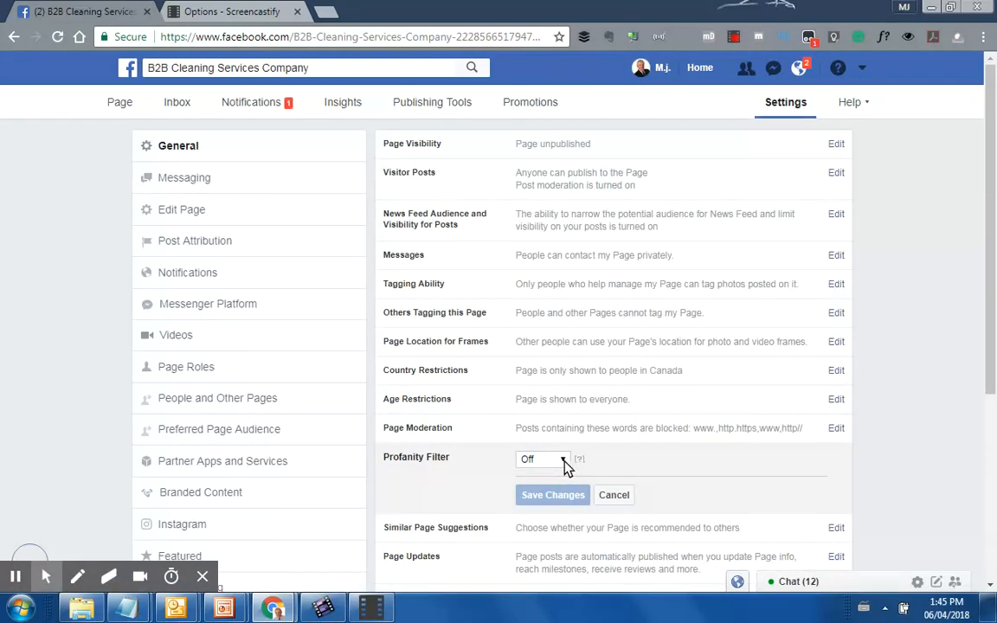
{"action": "left_click", "coordinate": [562, 463]}
{"action": "left_click", "coordinate": [538, 530]}
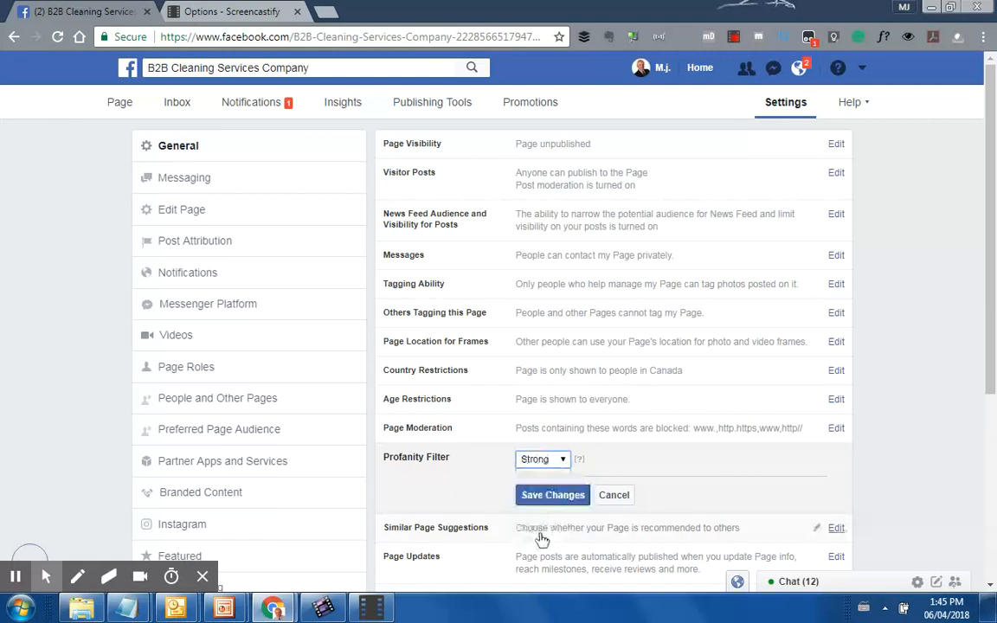
{"action": "scroll", "coordinate": [758, 387], "scroll_direction": "down", "scroll_amount": 1}
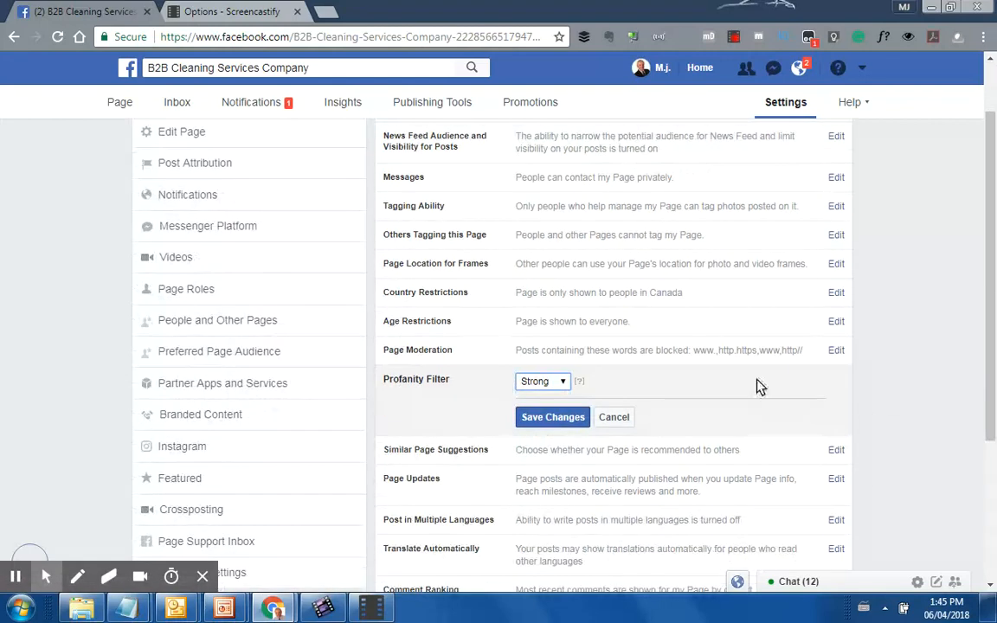
{"action": "left_click", "coordinate": [559, 424]}
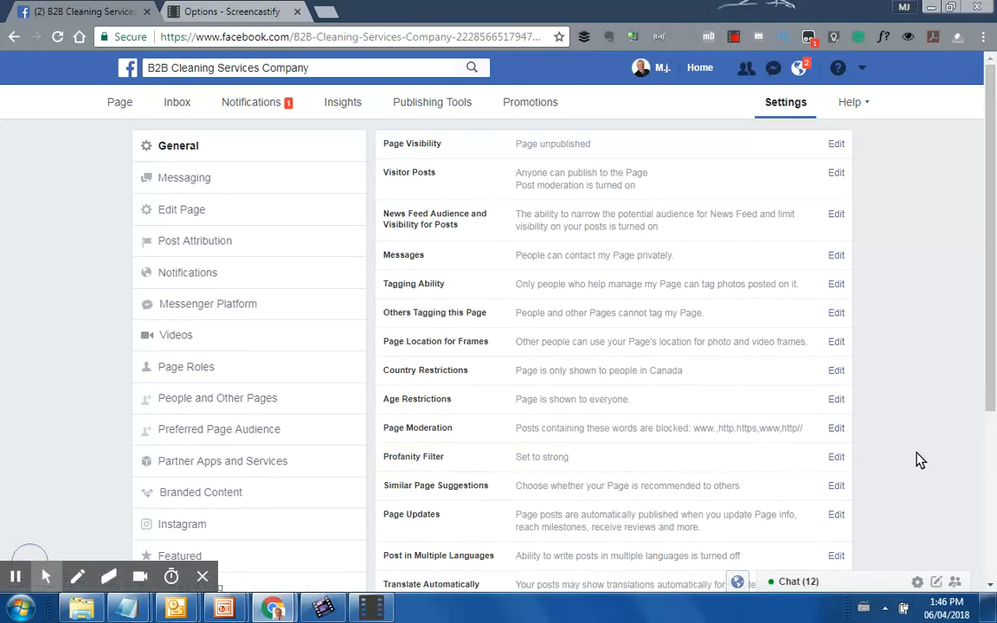
Leave Similar Page Suggestions unchanged and open the Page Updates setting
{"action": "scroll", "coordinate": [703, 467], "scroll_direction": "down", "scroll_amount": 1}
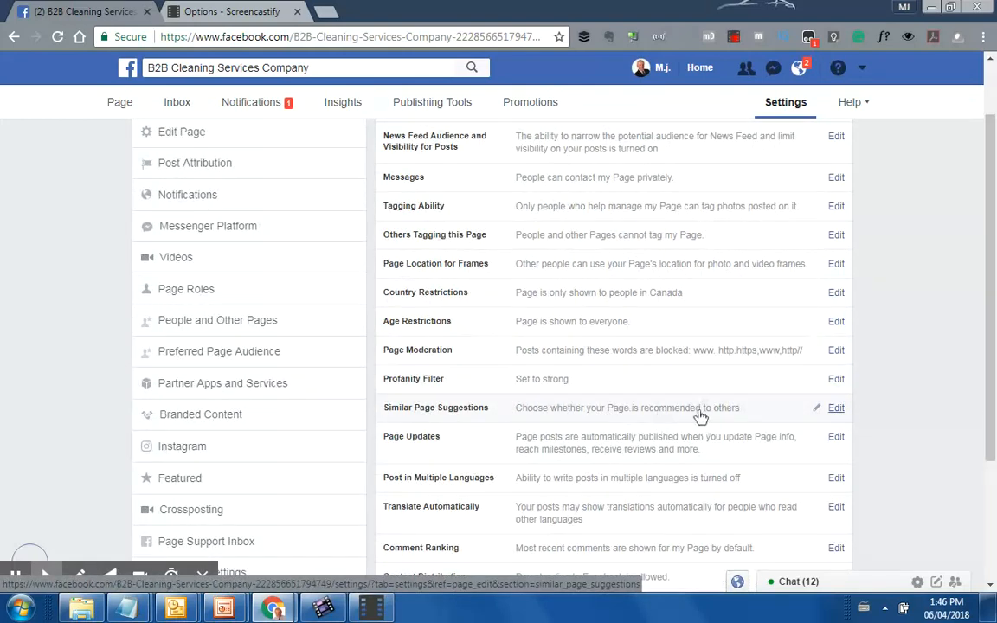
{"action": "left_click", "coordinate": [839, 413]}
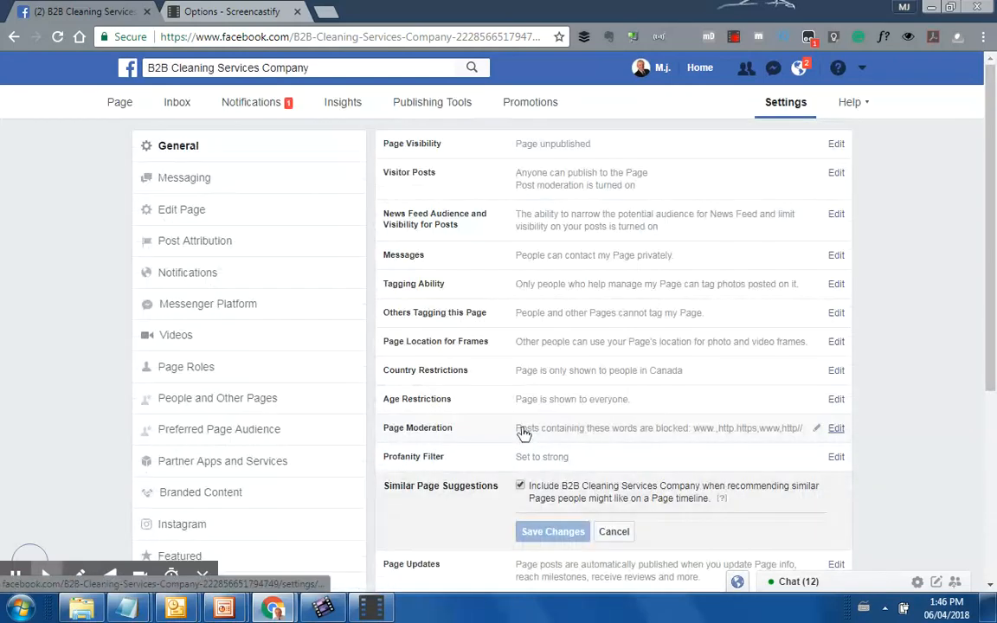
{"action": "left_click", "coordinate": [615, 532]}
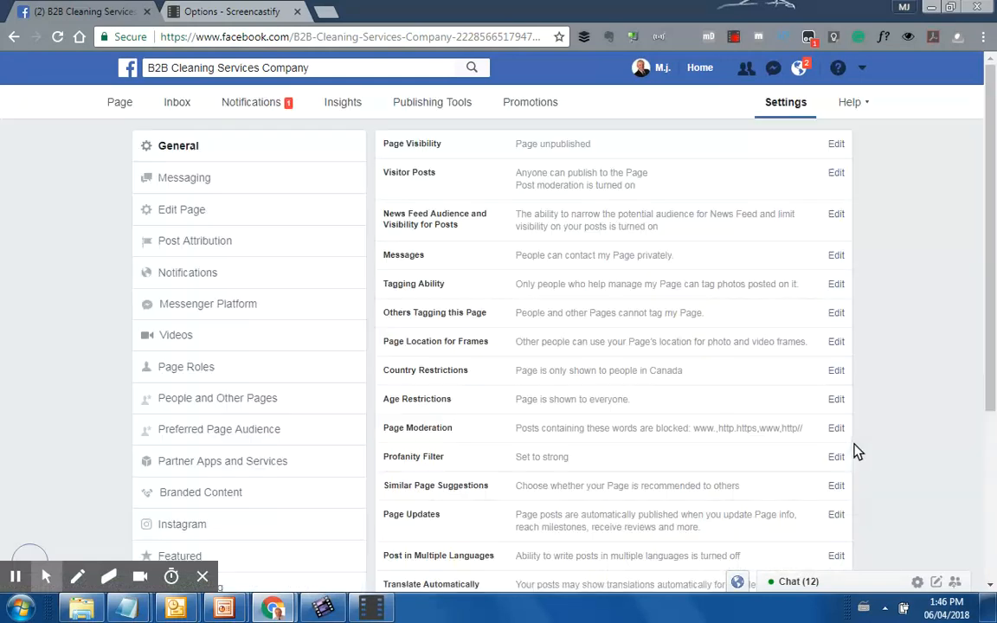
{"action": "scroll", "coordinate": [671, 429], "scroll_direction": "down", "scroll_amount": 1}
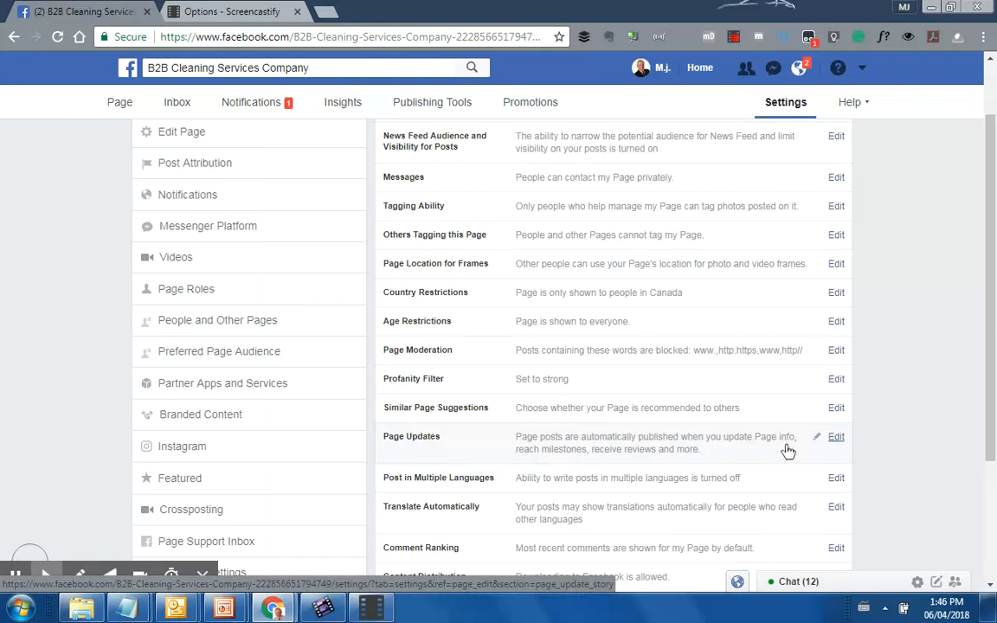
{"action": "left_click", "coordinate": [836, 439]}
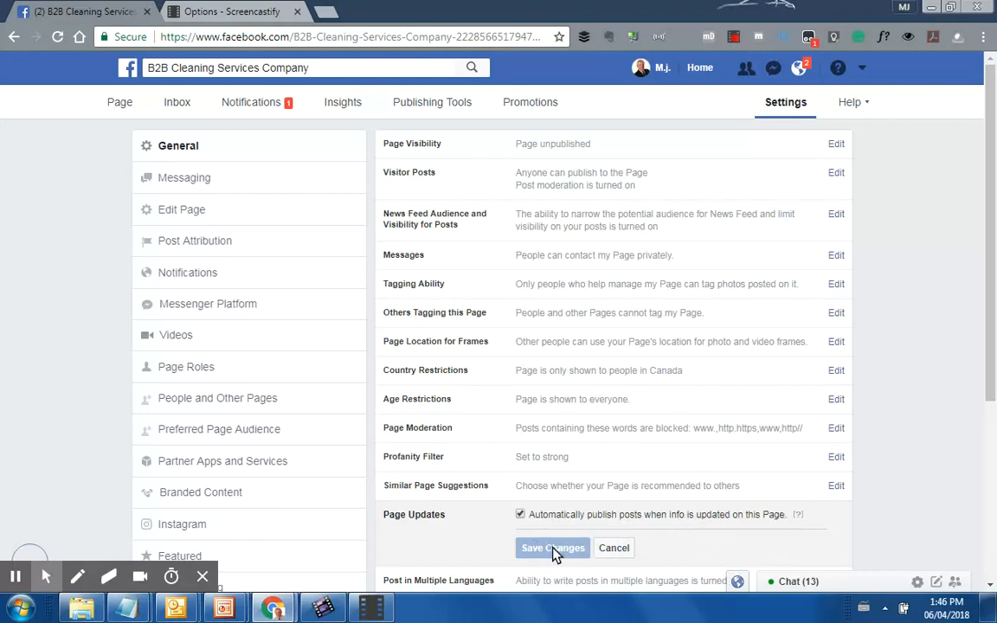
Turn on posting in multiple languages and save the setting
{"action": "scroll", "coordinate": [813, 495], "scroll_direction": "down", "scroll_amount": 2}
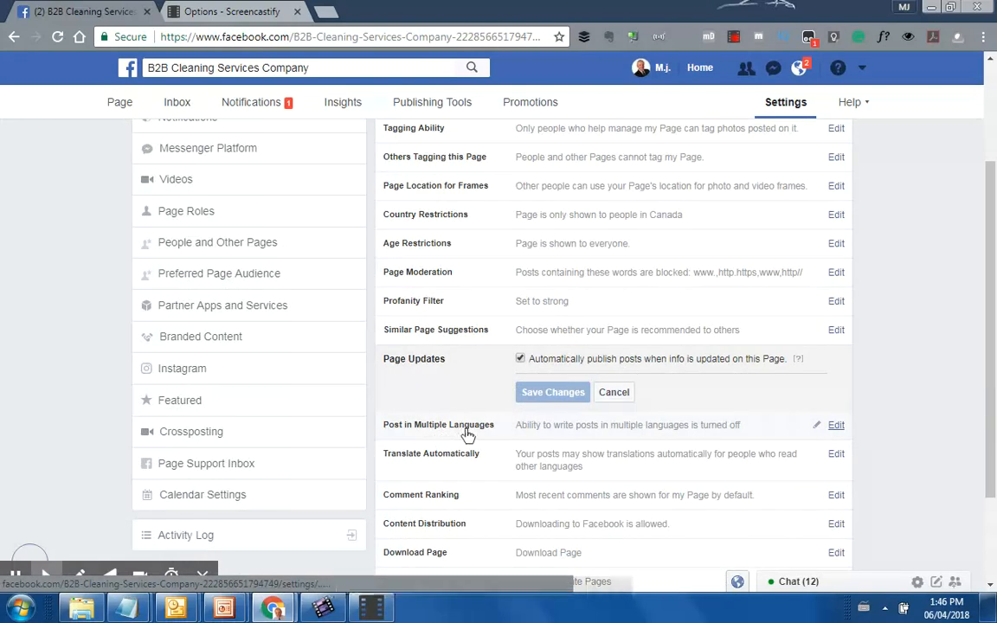
{"action": "left_click", "coordinate": [838, 429]}
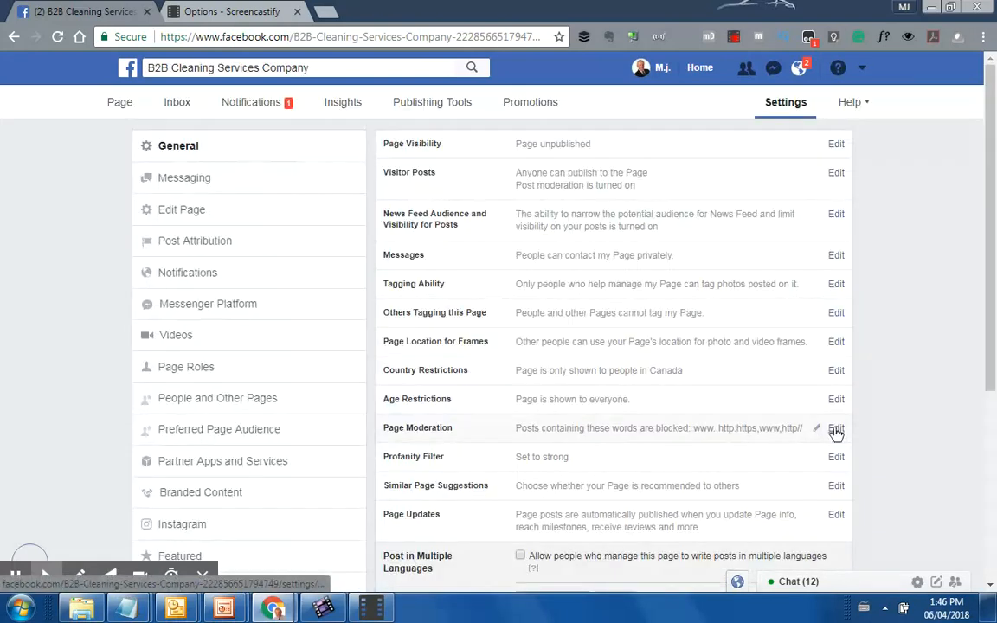
{"action": "scroll", "coordinate": [836, 438], "scroll_direction": "down", "scroll_amount": 1}
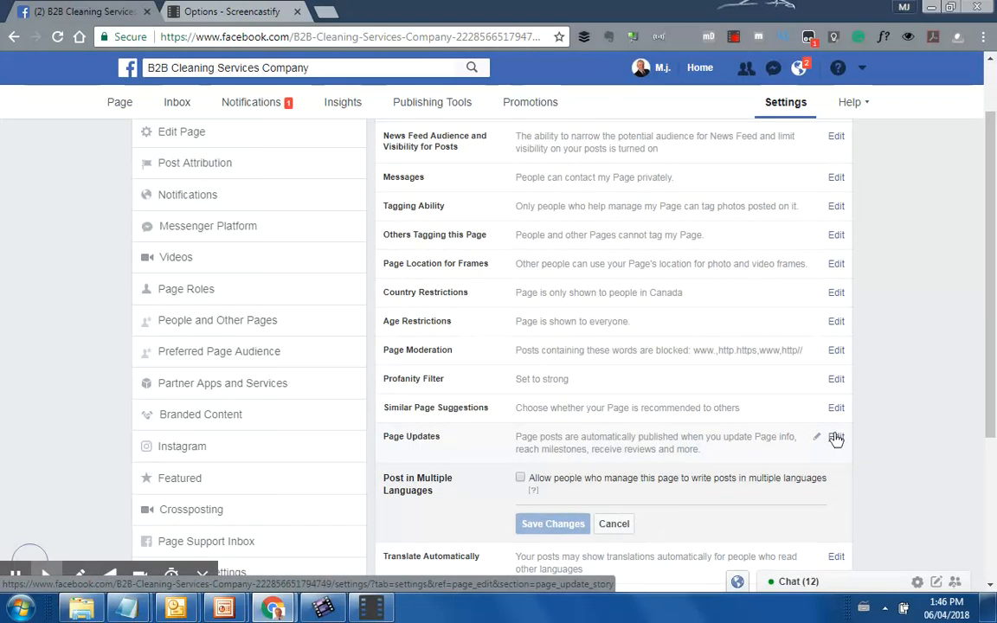
{"action": "left_click", "coordinate": [520, 477]}
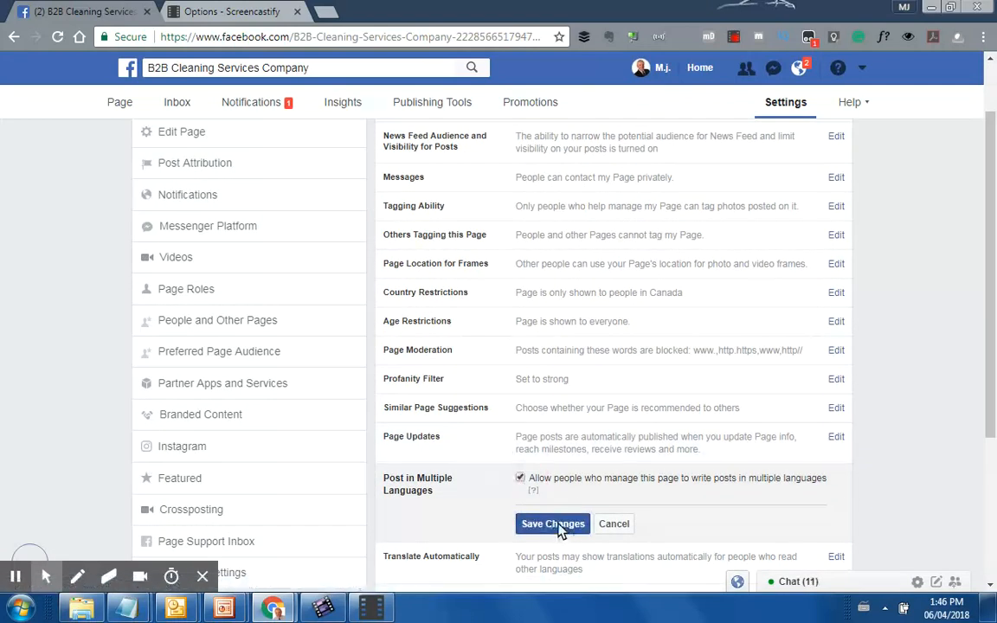
{"action": "left_click", "coordinate": [554, 525]}
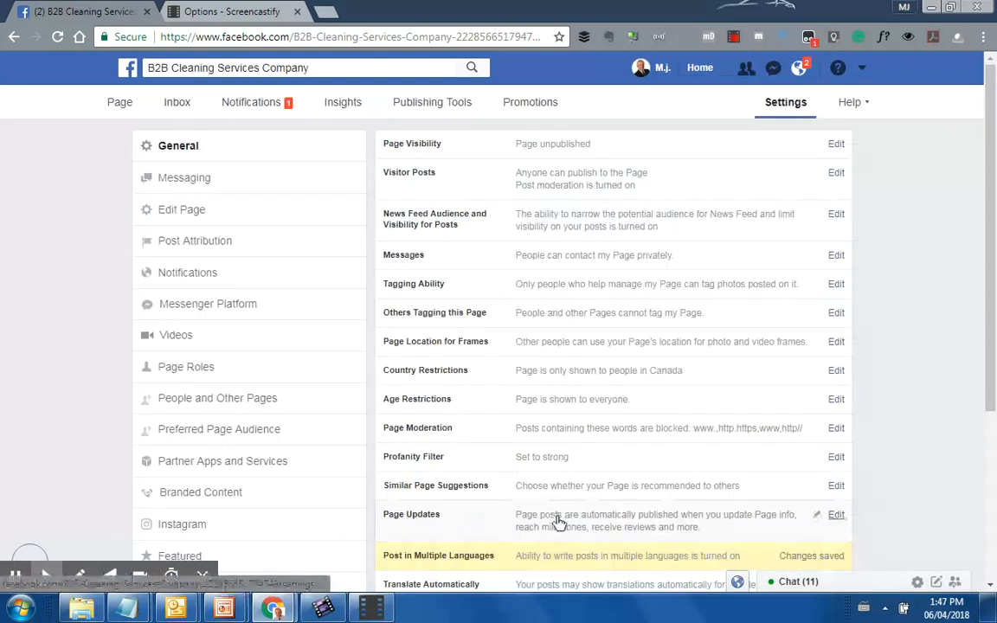
Open the Translate Automatically setting, then the Comment Ranking setting
{"action": "scroll", "coordinate": [869, 440], "scroll_direction": "down", "scroll_amount": 2}
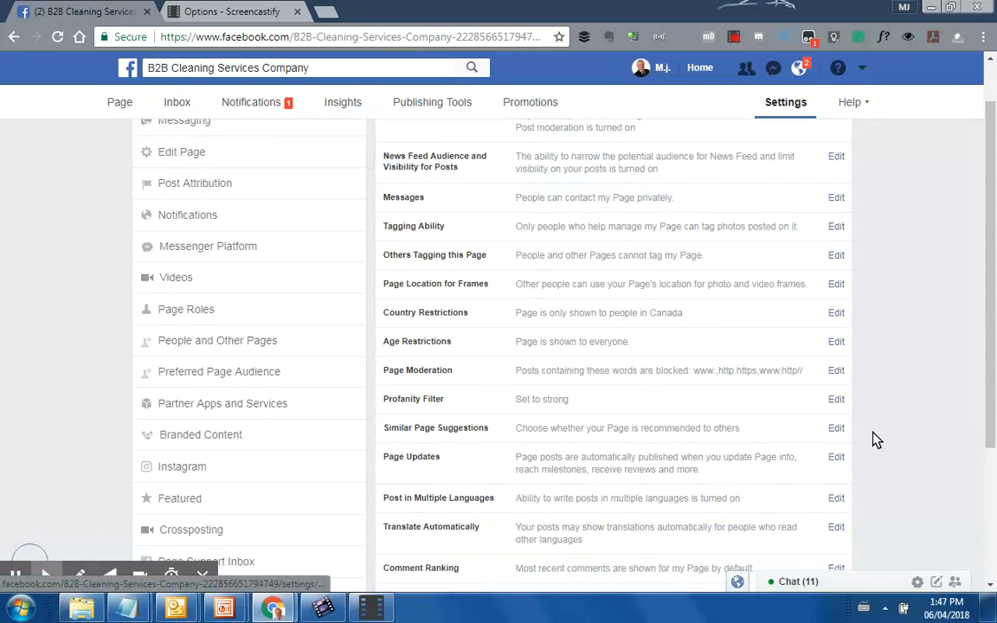
{"action": "scroll", "coordinate": [854, 449], "scroll_direction": "down", "scroll_amount": 1}
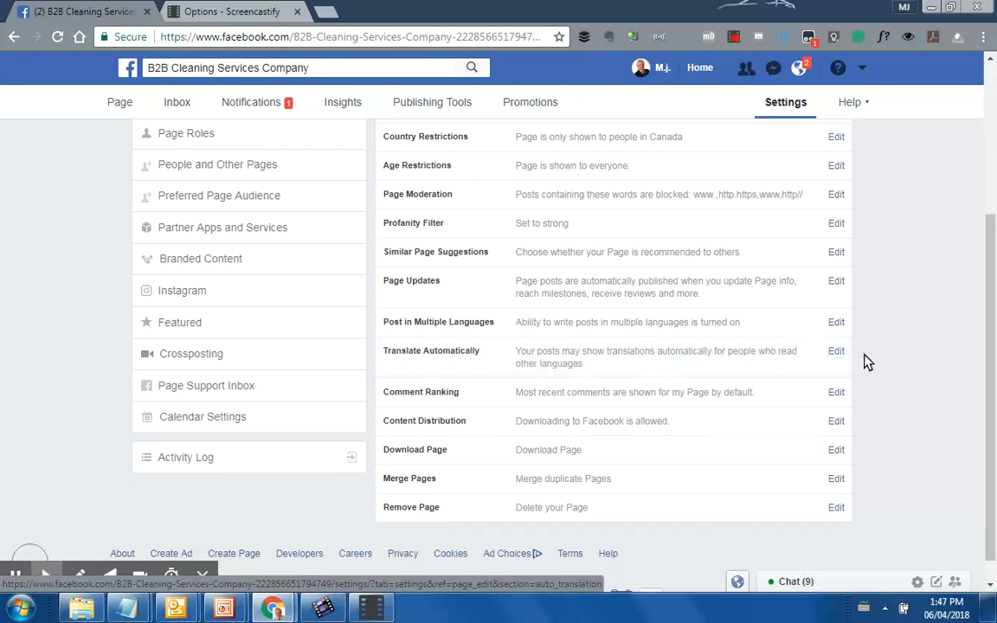
{"action": "left_click", "coordinate": [840, 353]}
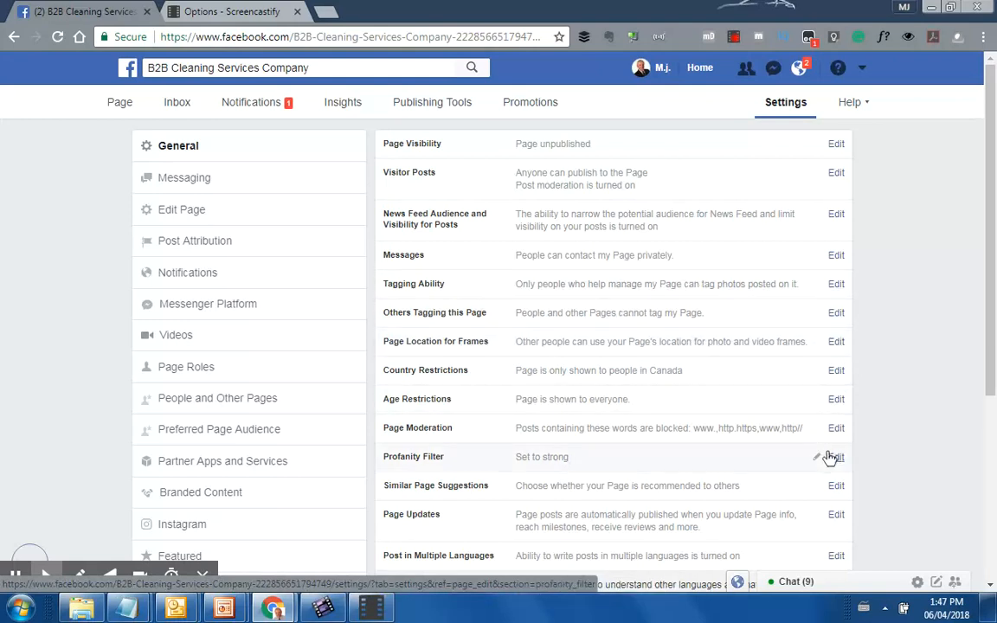
{"action": "scroll", "coordinate": [828, 480], "scroll_direction": "down", "scroll_amount": 2}
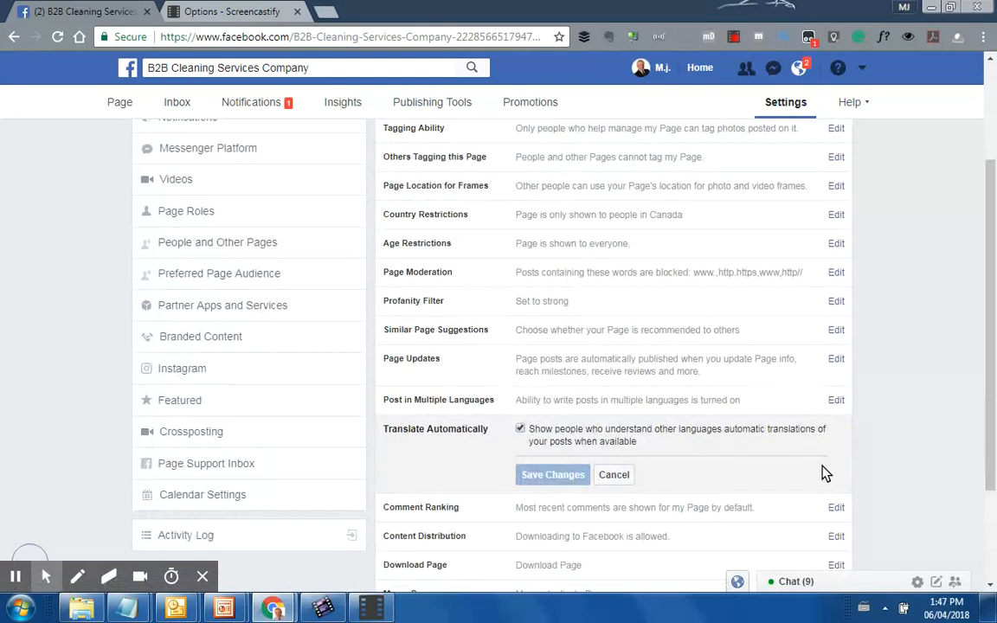
{"action": "scroll", "coordinate": [819, 471], "scroll_direction": "down", "scroll_amount": 1}
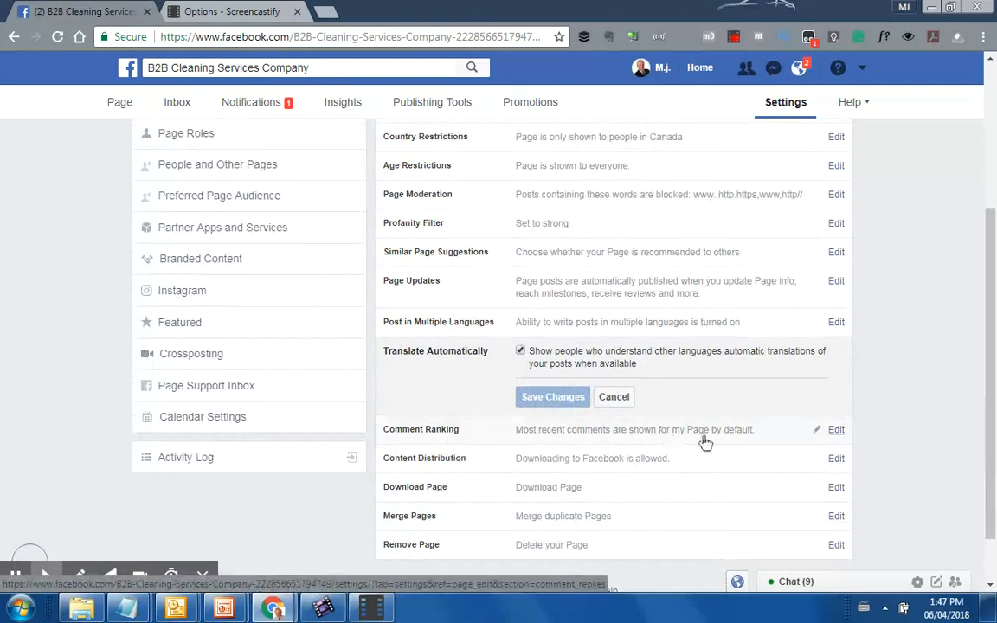
{"action": "left_click", "coordinate": [836, 430]}
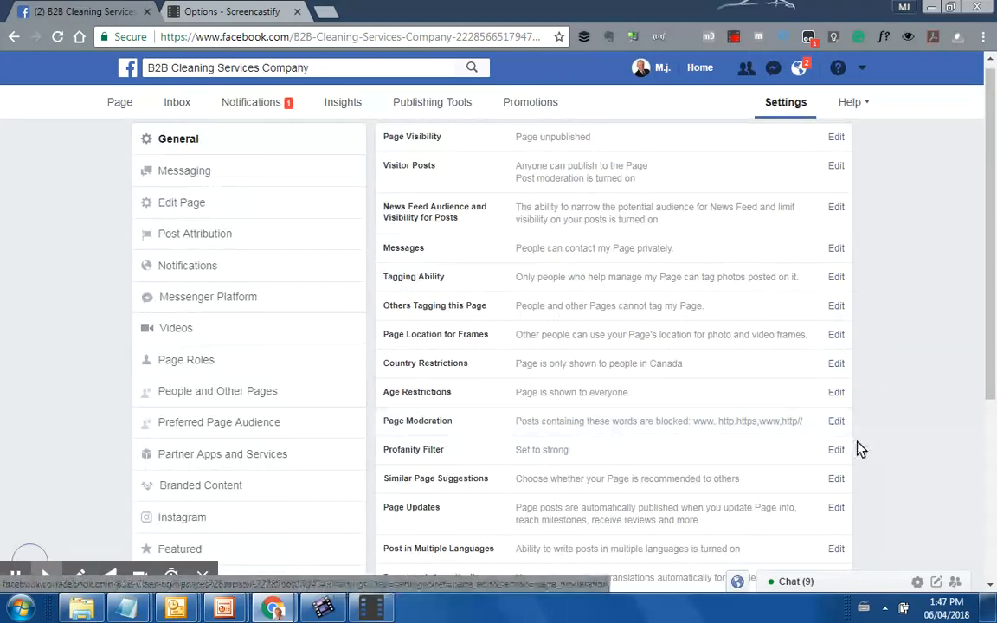
Show most relevant comments by default and save Comment Ranking
{"action": "scroll", "coordinate": [856, 449], "scroll_direction": "down", "scroll_amount": 3}
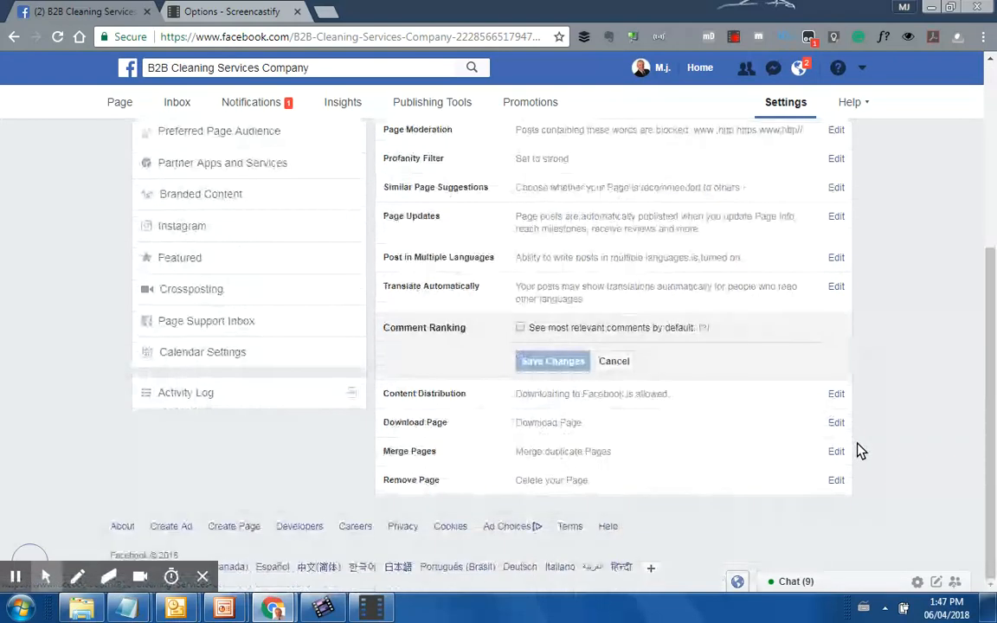
{"action": "left_click", "coordinate": [520, 328]}
{"action": "left_click", "coordinate": [565, 364]}
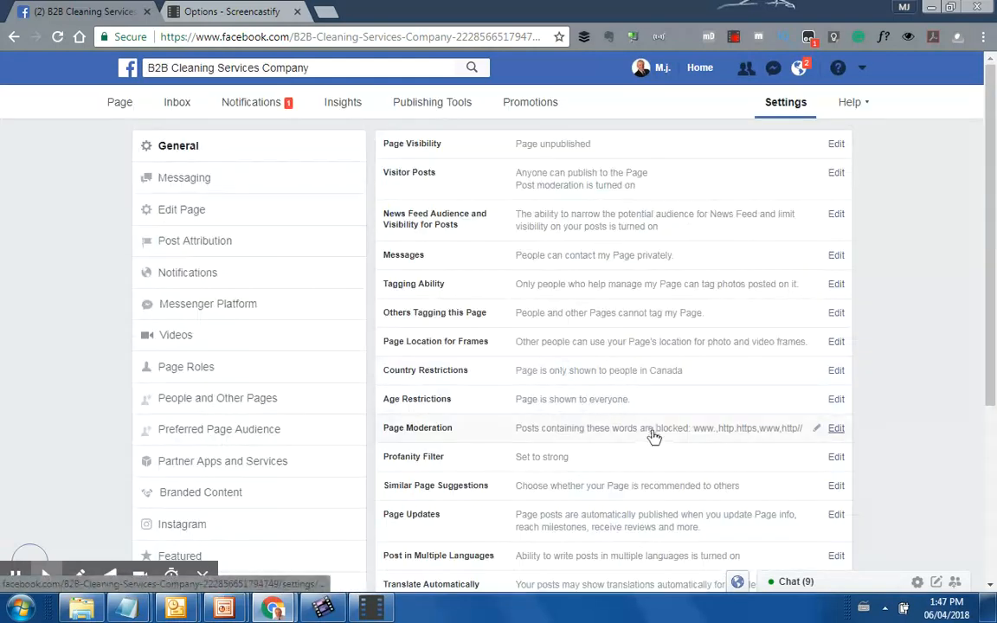
Open Content Distribution and Download Page without changing either setting
{"action": "scroll", "coordinate": [652, 439], "scroll_direction": "down", "scroll_amount": 3}
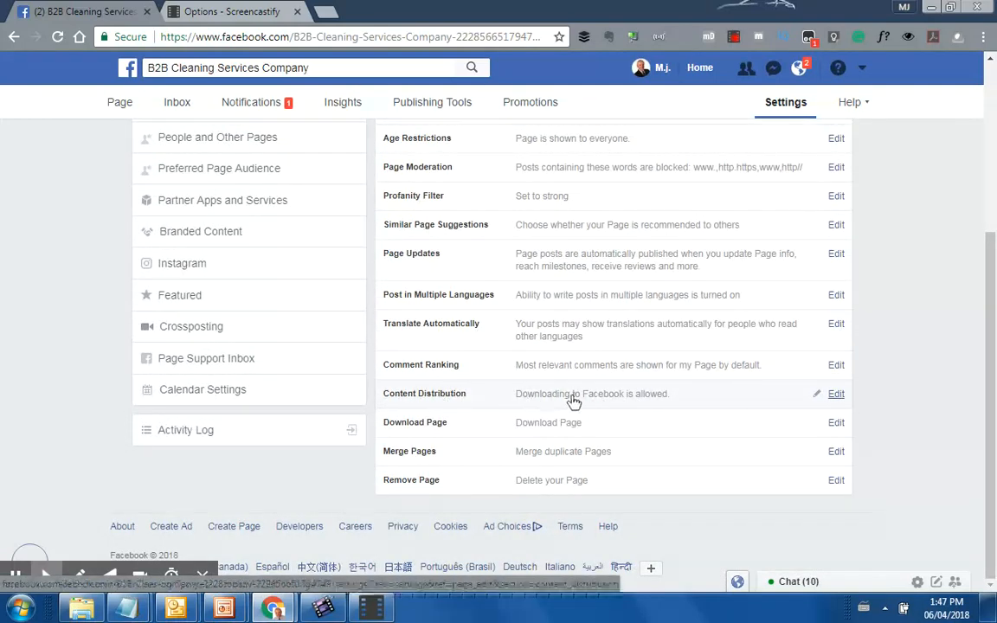
{"action": "left_click", "coordinate": [838, 396]}
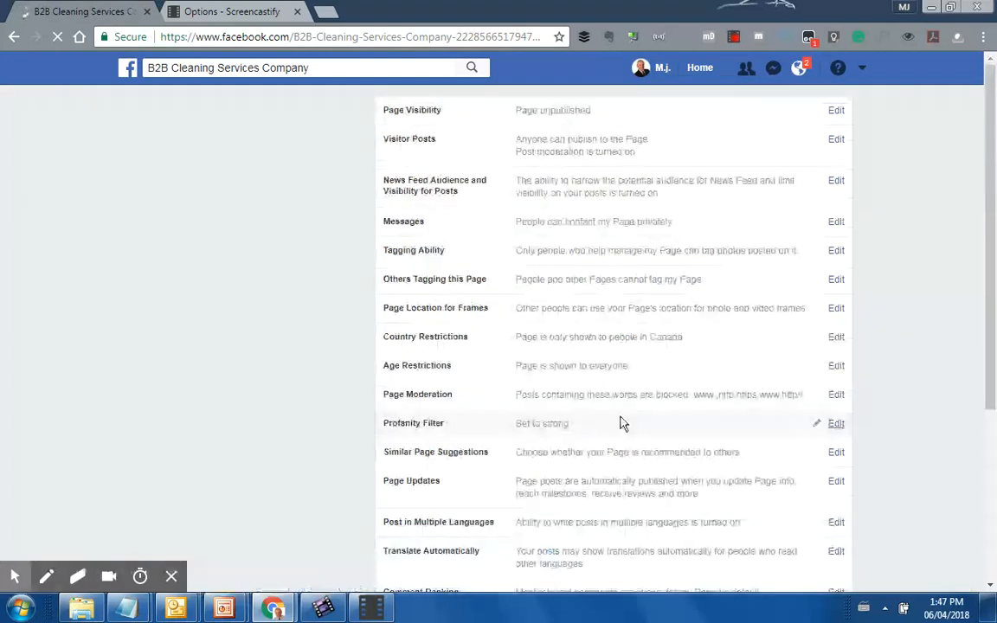
{"action": "left_click", "coordinate": [621, 418]}
{"action": "scroll", "coordinate": [774, 420], "scroll_direction": "down", "scroll_amount": 3}
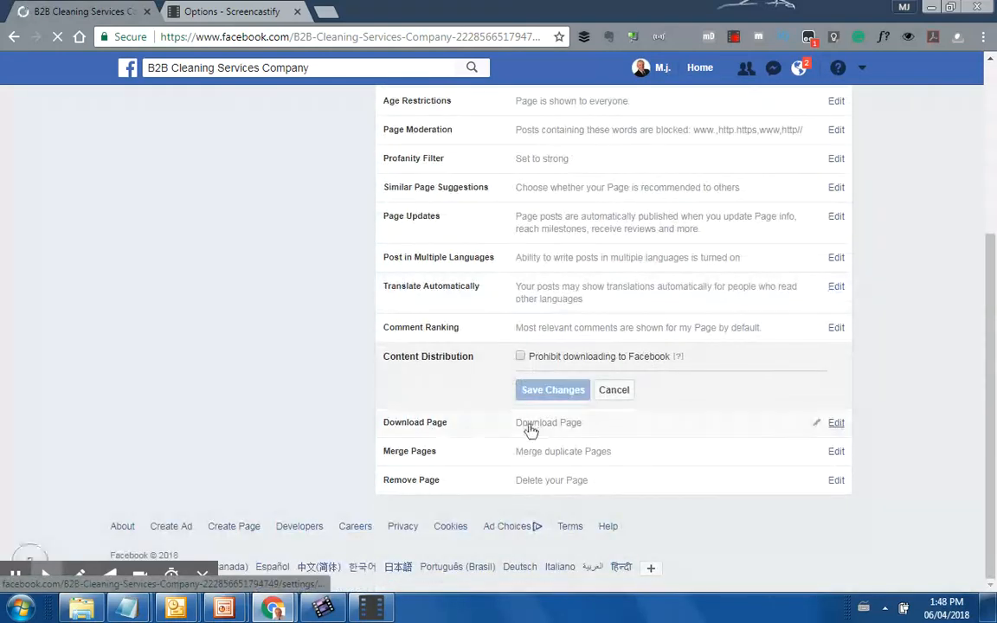
{"action": "left_click", "coordinate": [838, 425]}
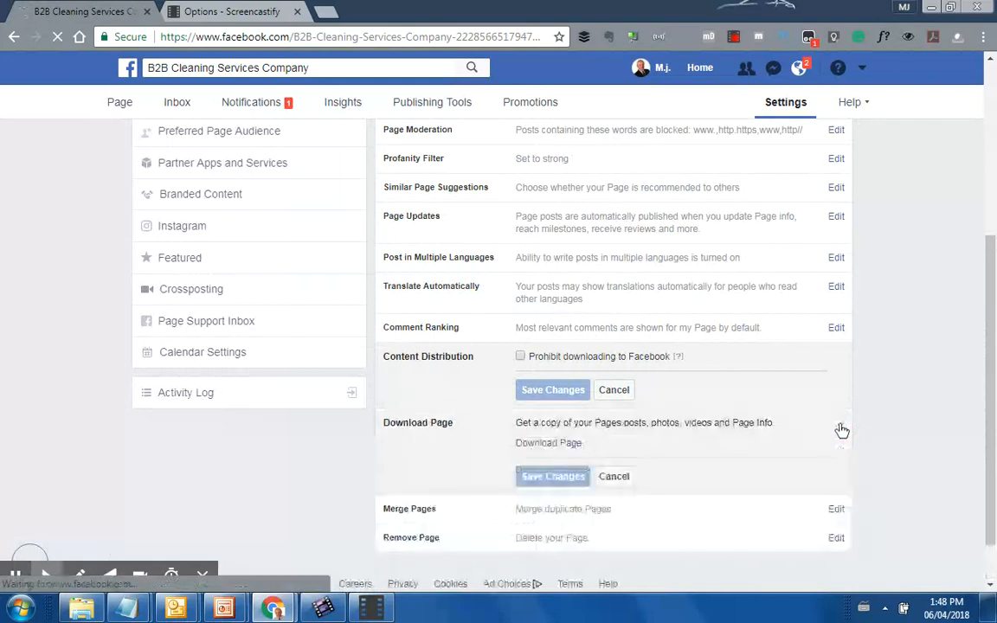
{"action": "left_click", "coordinate": [839, 425]}
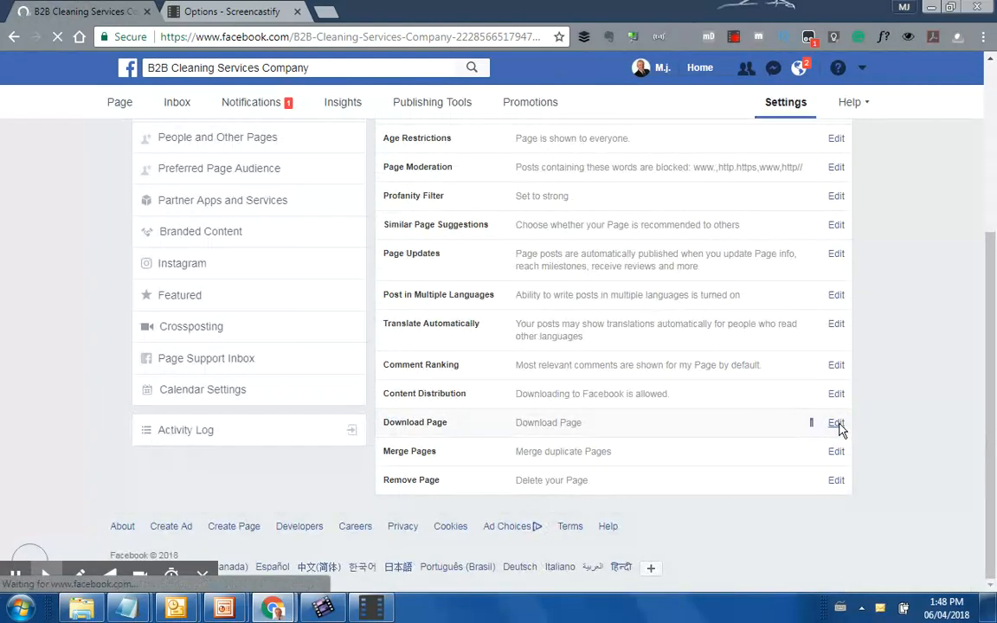
{"action": "left_click", "coordinate": [836, 424]}
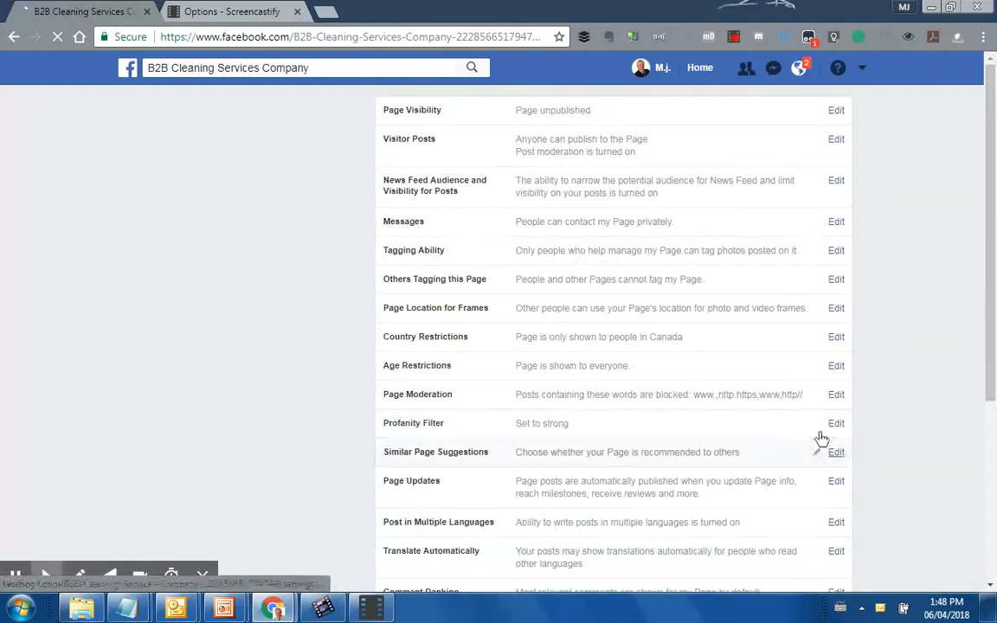
{"action": "scroll", "coordinate": [809, 430], "scroll_direction": "down", "scroll_amount": 3}
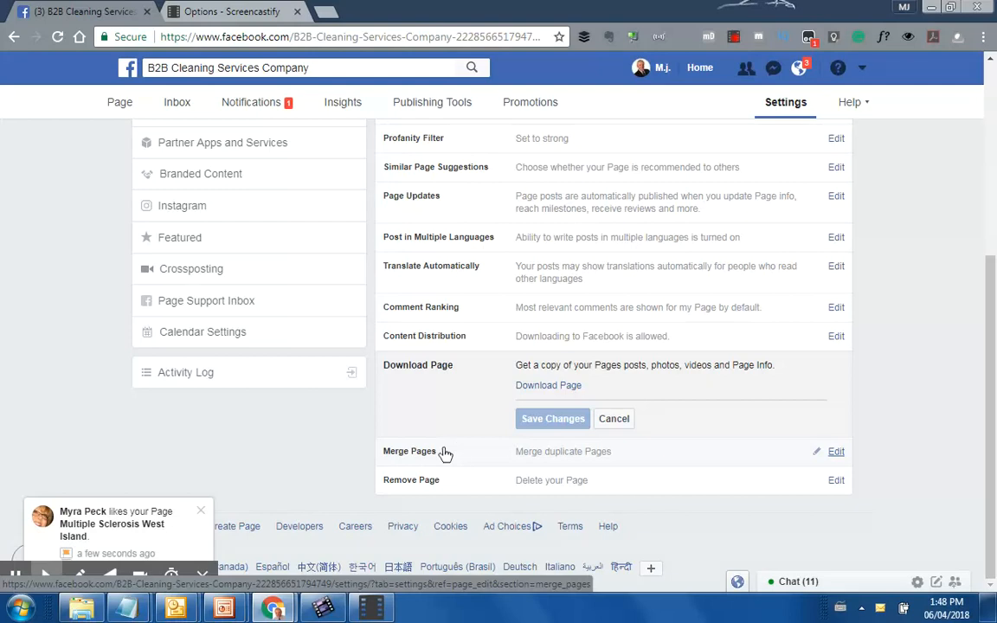
View the Merge Pages setting, then switch to the Messaging settings
{"action": "left_click", "coordinate": [719, 462]}
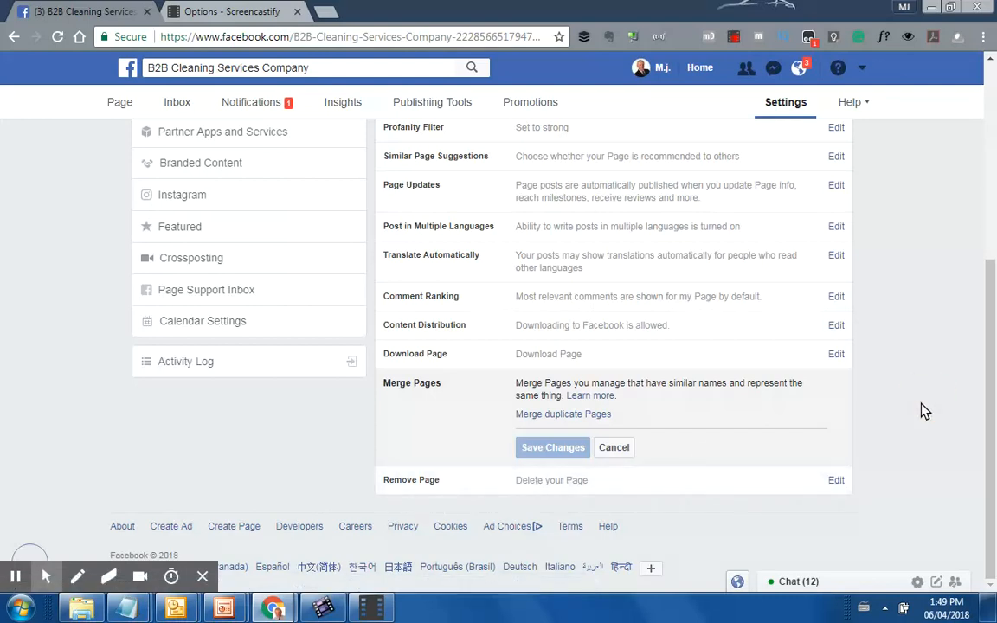
{"action": "scroll", "coordinate": [924, 412], "scroll_direction": "up", "scroll_amount": 4}
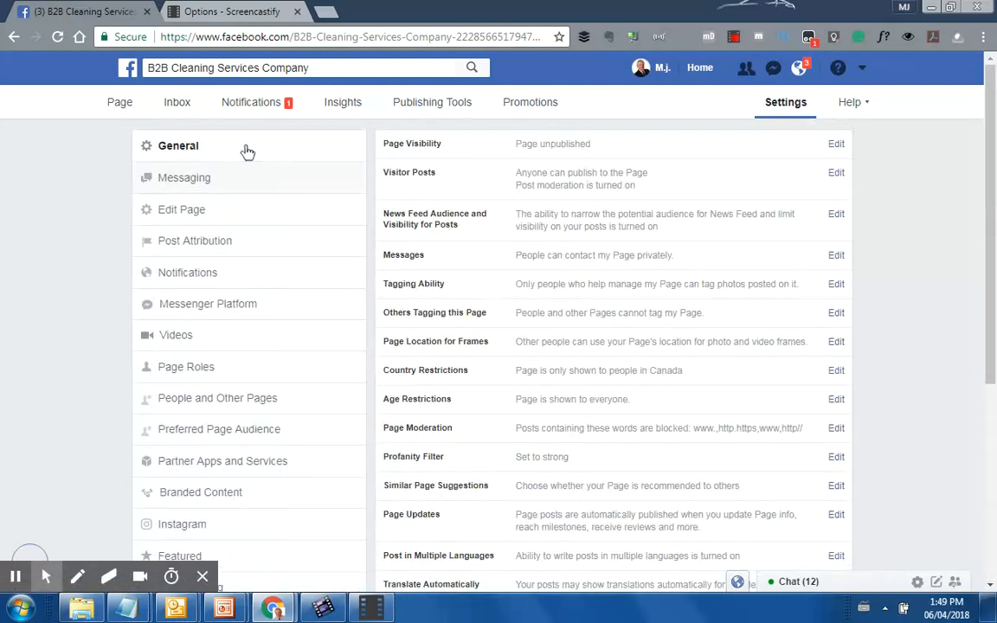
{"action": "left_click", "coordinate": [183, 182]}
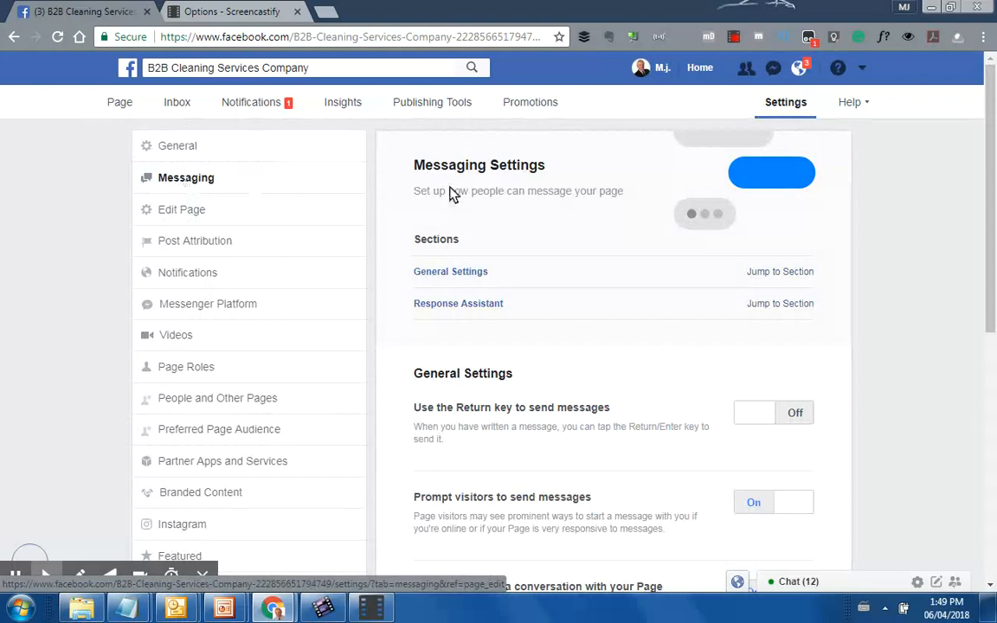
Review the Messaging settings, then open Edit Page showing the Services template and default tabs
{"action": "left_click", "coordinate": [468, 277]}
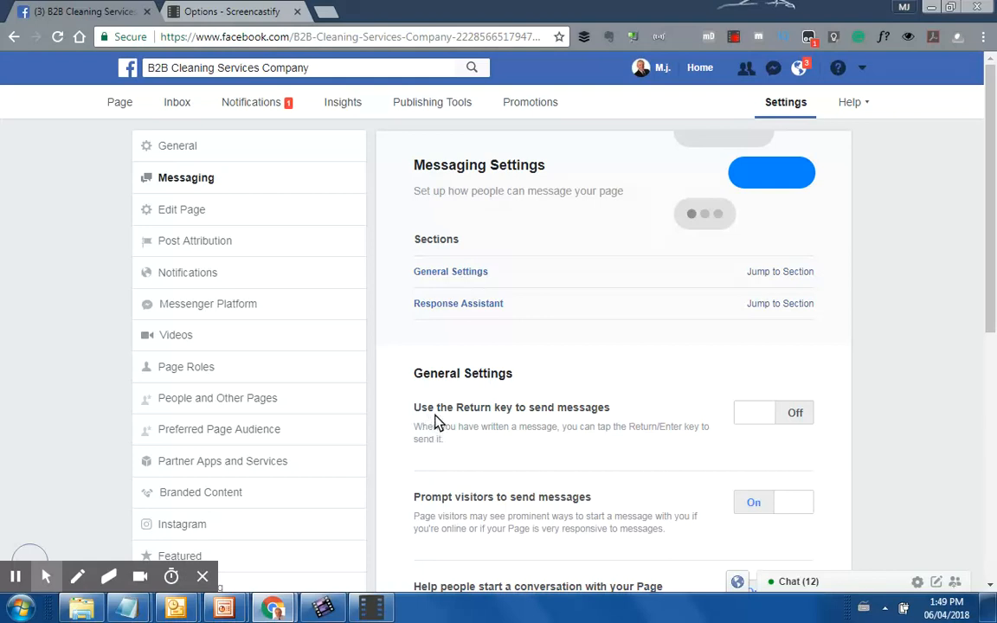
{"action": "scroll", "coordinate": [553, 427], "scroll_direction": "down", "scroll_amount": 3}
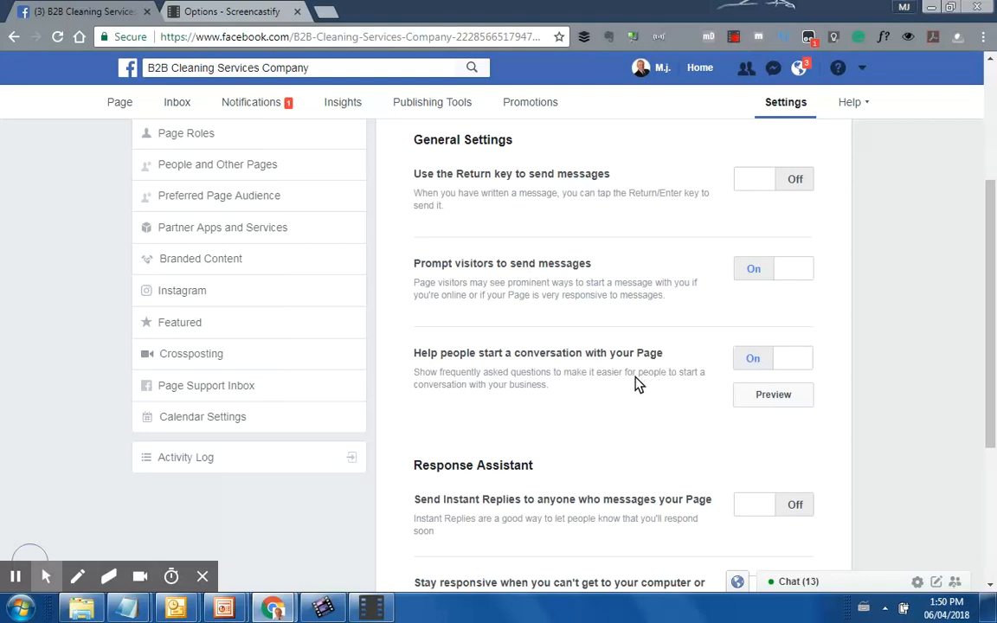
{"action": "scroll", "coordinate": [666, 413], "scroll_direction": "down", "scroll_amount": 3}
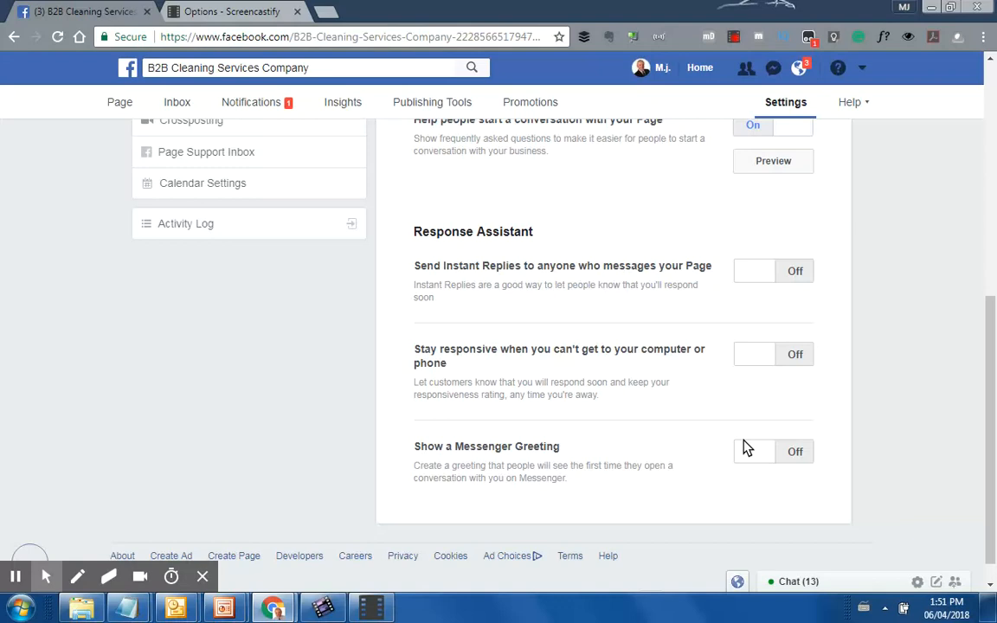
{"action": "scroll", "coordinate": [759, 418], "scroll_direction": "up", "scroll_amount": 3}
{"action": "scroll", "coordinate": [960, 383], "scroll_direction": "down", "scroll_amount": 4}
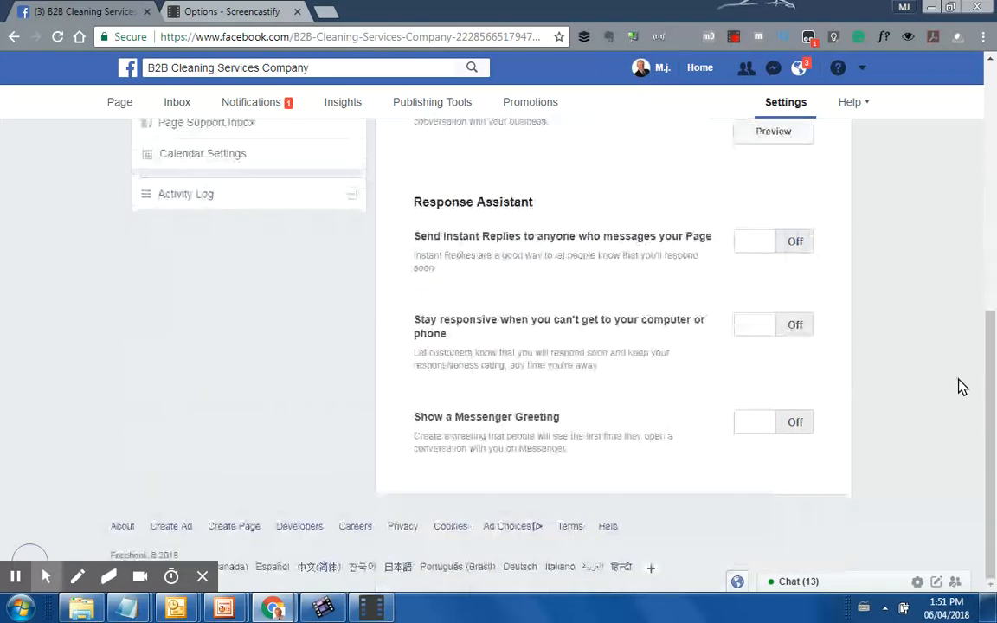
{"action": "scroll", "coordinate": [911, 391], "scroll_direction": "up", "scroll_amount": 6}
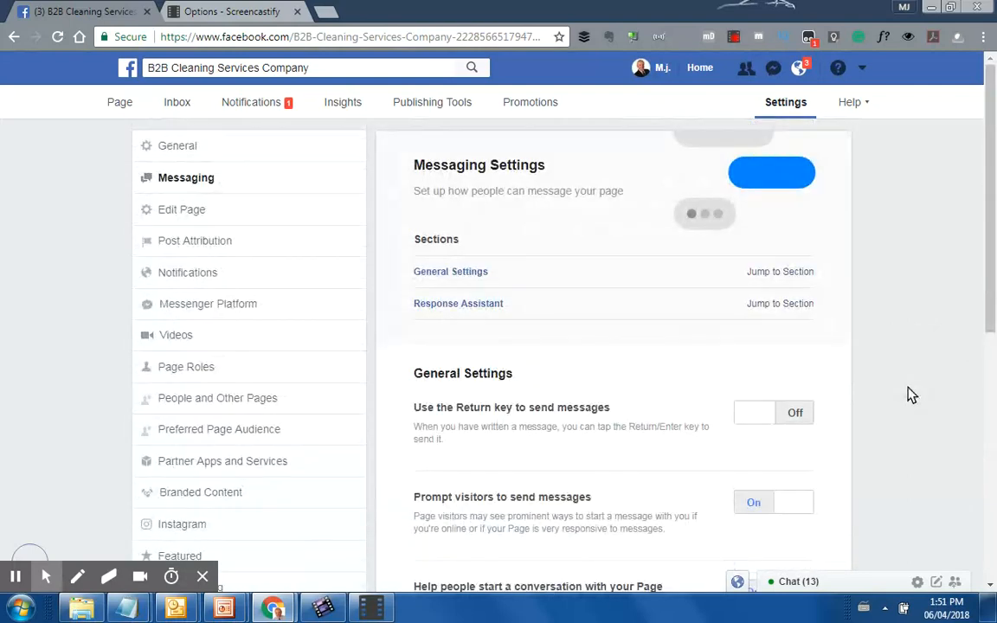
{"action": "left_click", "coordinate": [178, 213]}
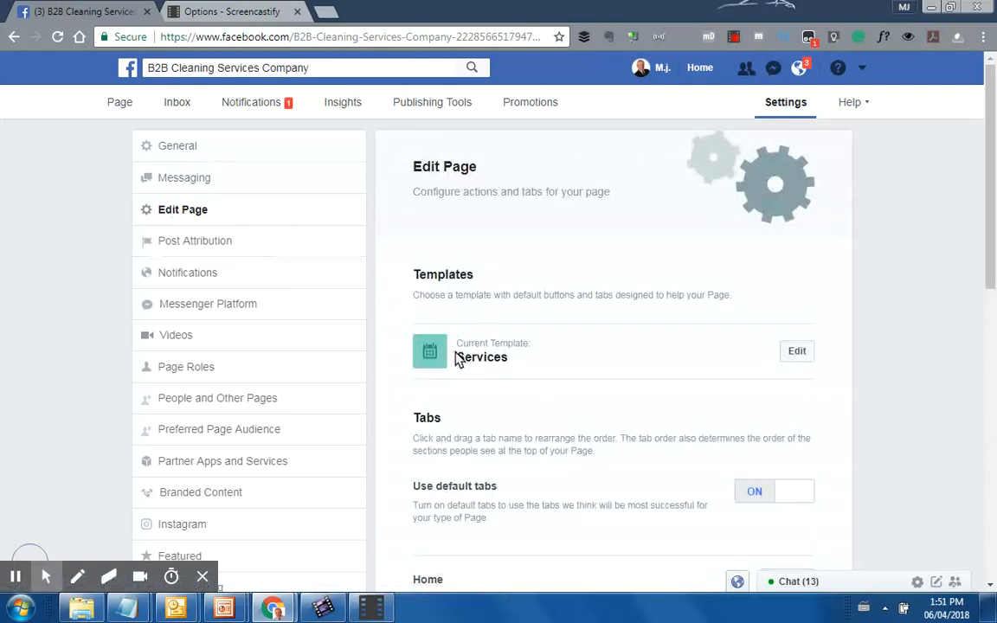
{"action": "left_click", "coordinate": [797, 355]}
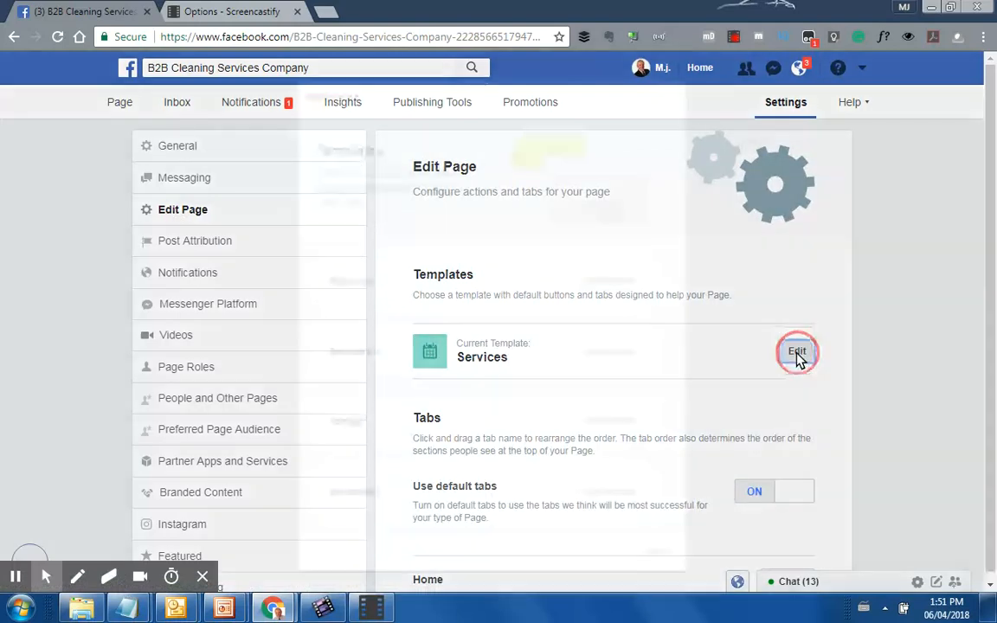
{"action": "scroll", "coordinate": [547, 381], "scroll_direction": "down", "scroll_amount": 1}
{"action": "scroll", "coordinate": [358, 290], "scroll_direction": "up", "scroll_amount": 1}
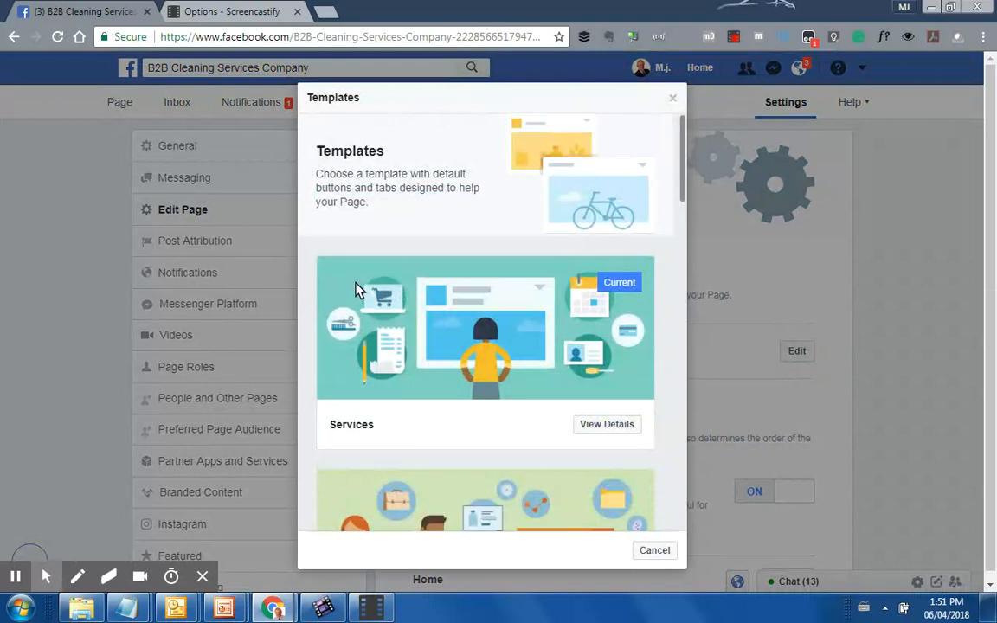
{"action": "scroll", "coordinate": [365, 305], "scroll_direction": "down", "scroll_amount": 3}
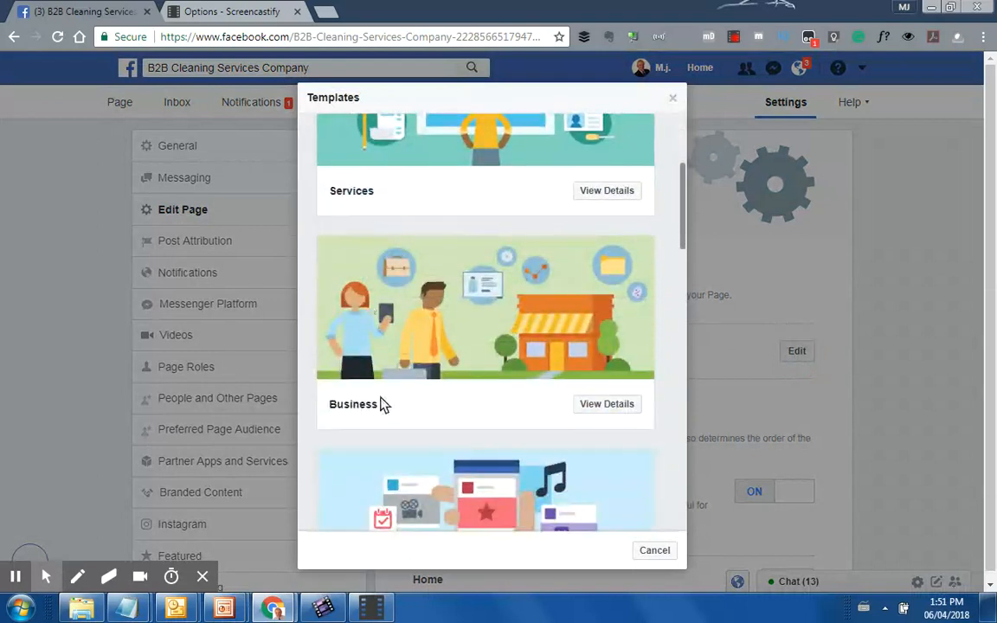
{"action": "scroll", "coordinate": [384, 402], "scroll_direction": "down", "scroll_amount": 7}
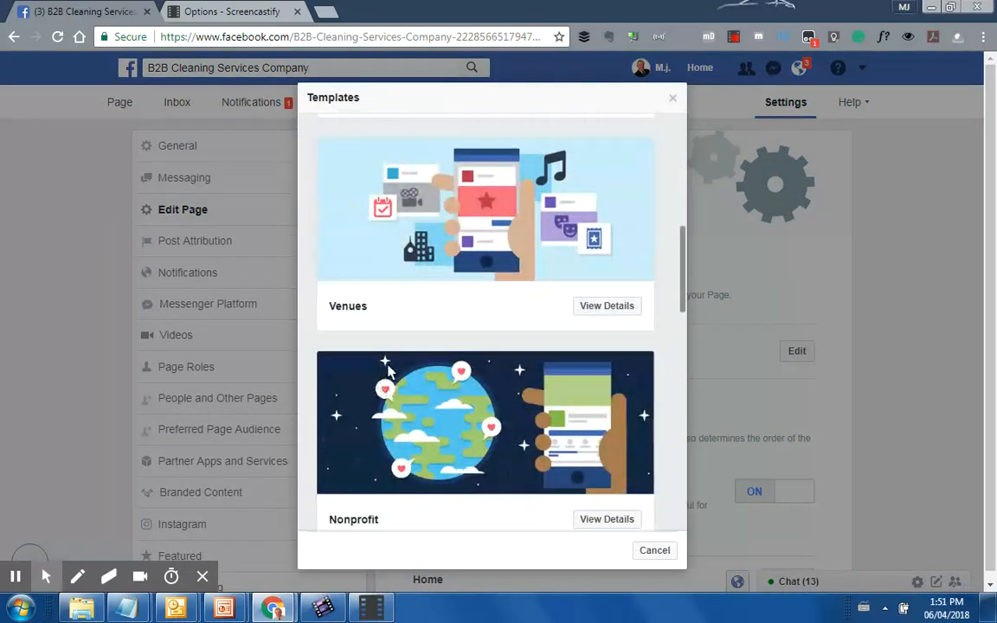
{"action": "scroll", "coordinate": [456, 311], "scroll_direction": "down", "scroll_amount": 2}
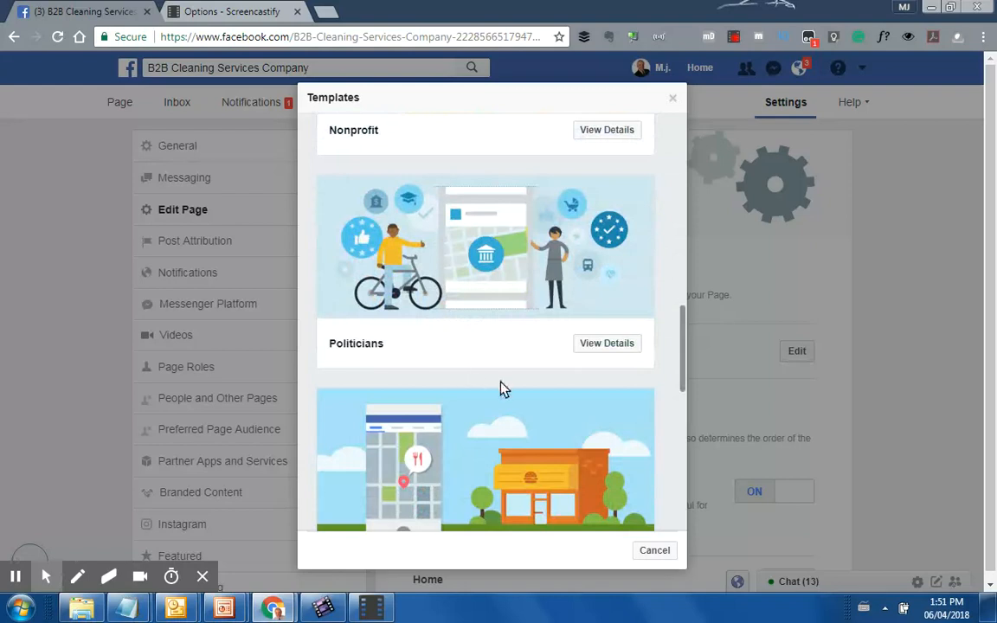
{"action": "scroll", "coordinate": [503, 390], "scroll_direction": "down", "scroll_amount": 1}
{"action": "scroll", "coordinate": [503, 389], "scroll_direction": "down", "scroll_amount": 3}
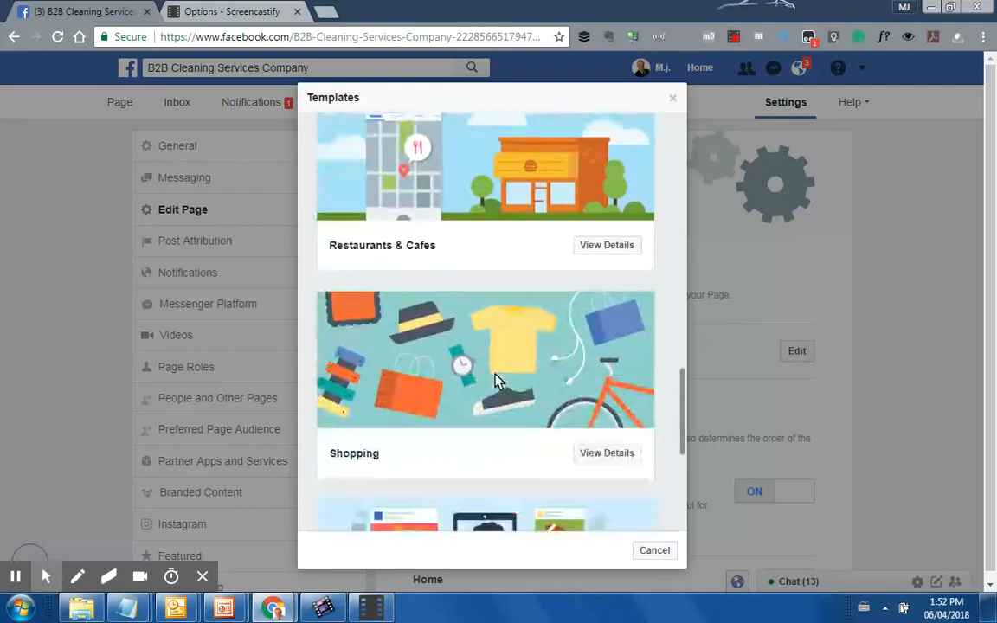
{"action": "scroll", "coordinate": [505, 283], "scroll_direction": "down", "scroll_amount": 3}
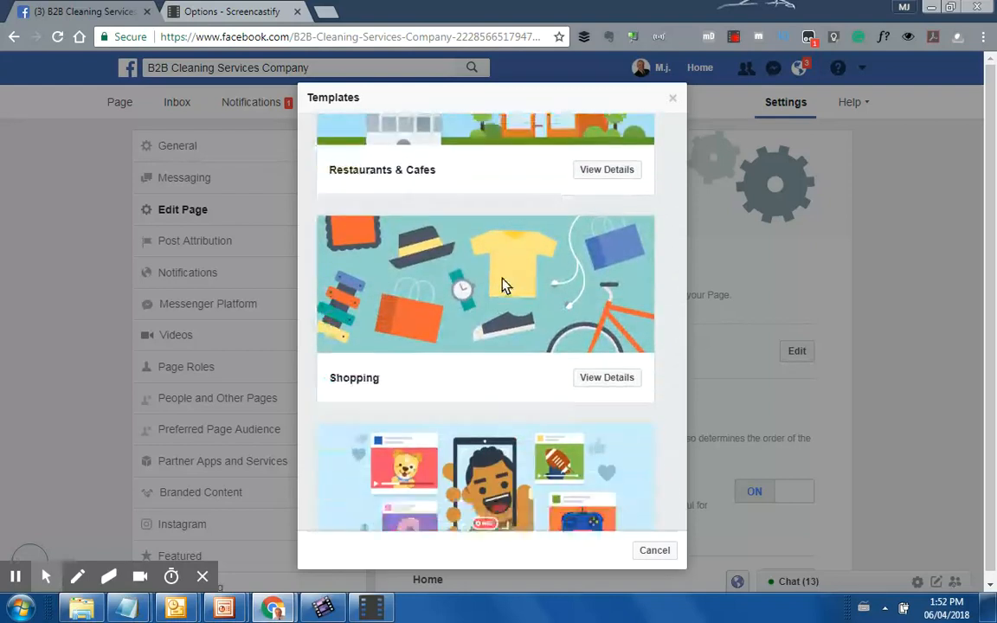
{"action": "scroll", "coordinate": [616, 387], "scroll_direction": "up", "scroll_amount": 12}
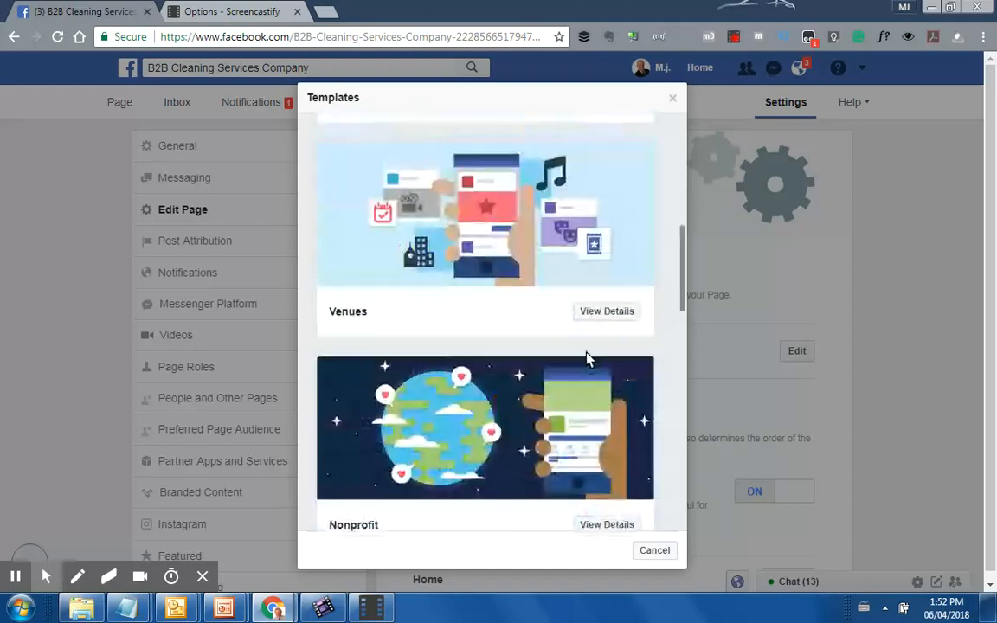
{"action": "scroll", "coordinate": [586, 349], "scroll_direction": "down", "scroll_amount": 10}
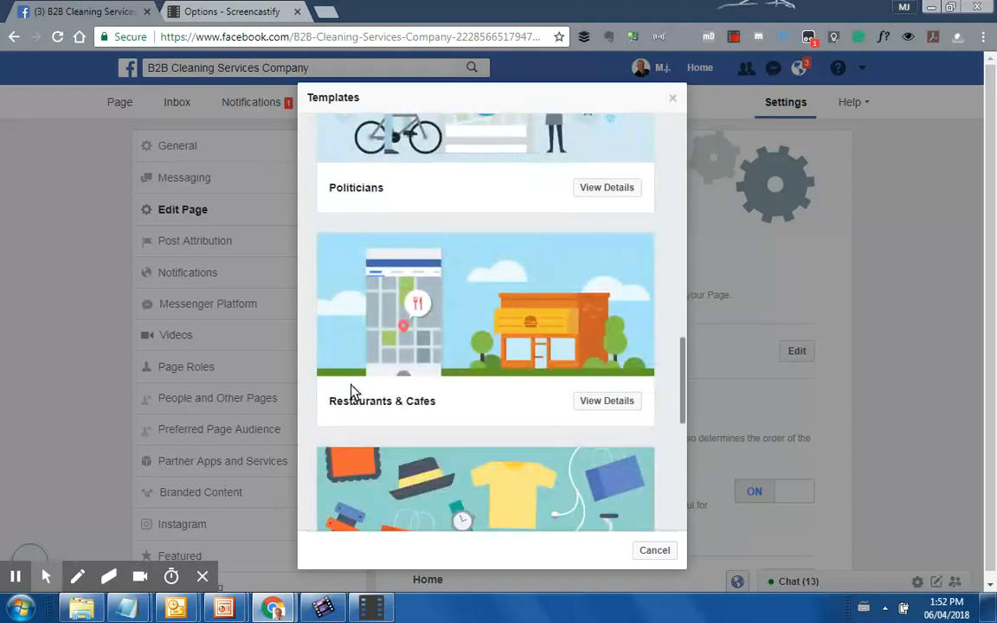
{"action": "left_click", "coordinate": [653, 551]}
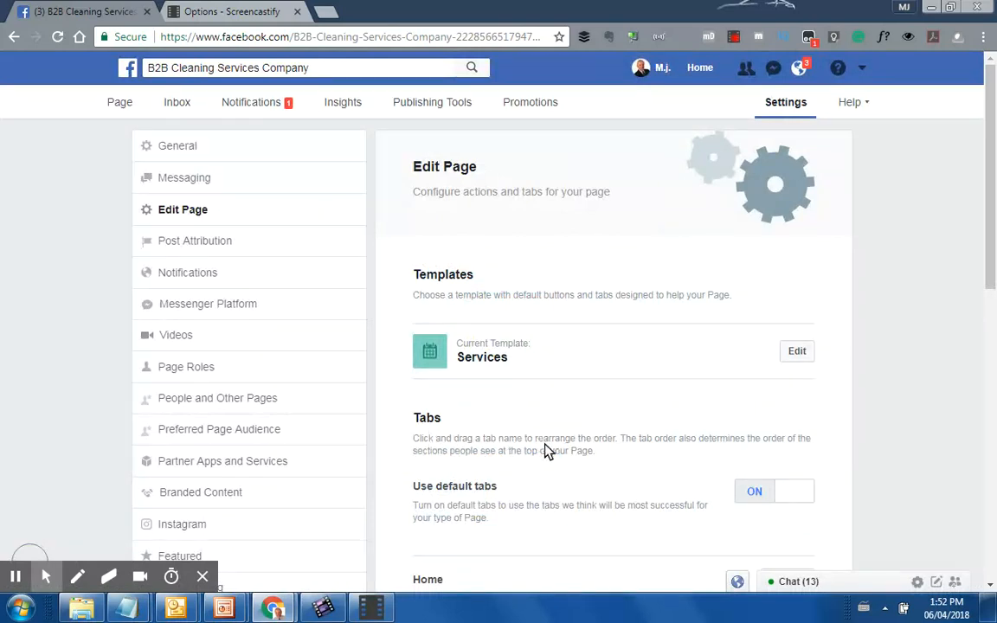
{"action": "scroll", "coordinate": [878, 426], "scroll_direction": "down", "scroll_amount": 3}
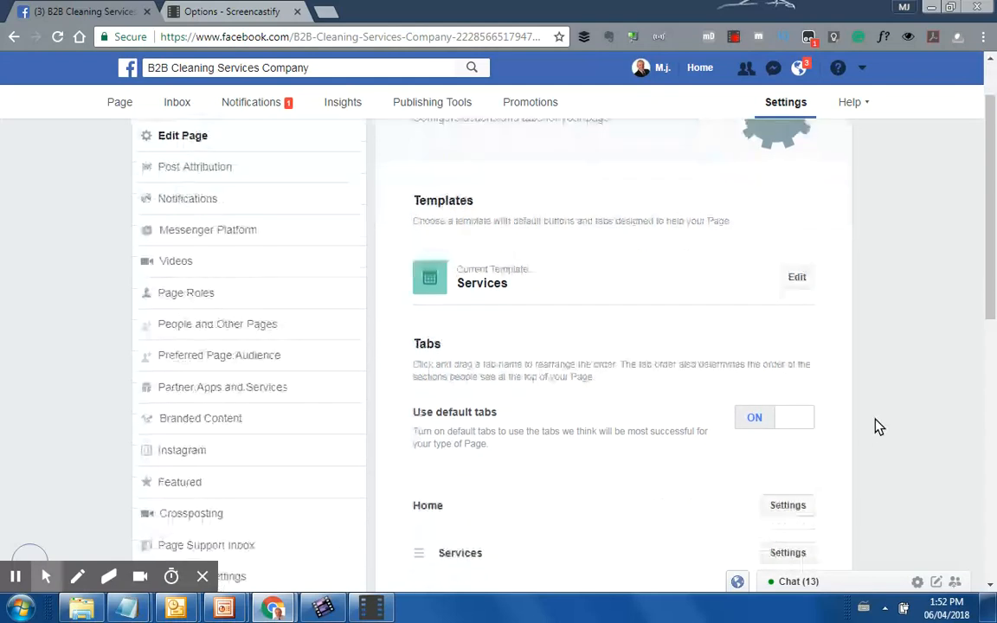
{"action": "scroll", "coordinate": [572, 422], "scroll_direction": "up", "scroll_amount": 3}
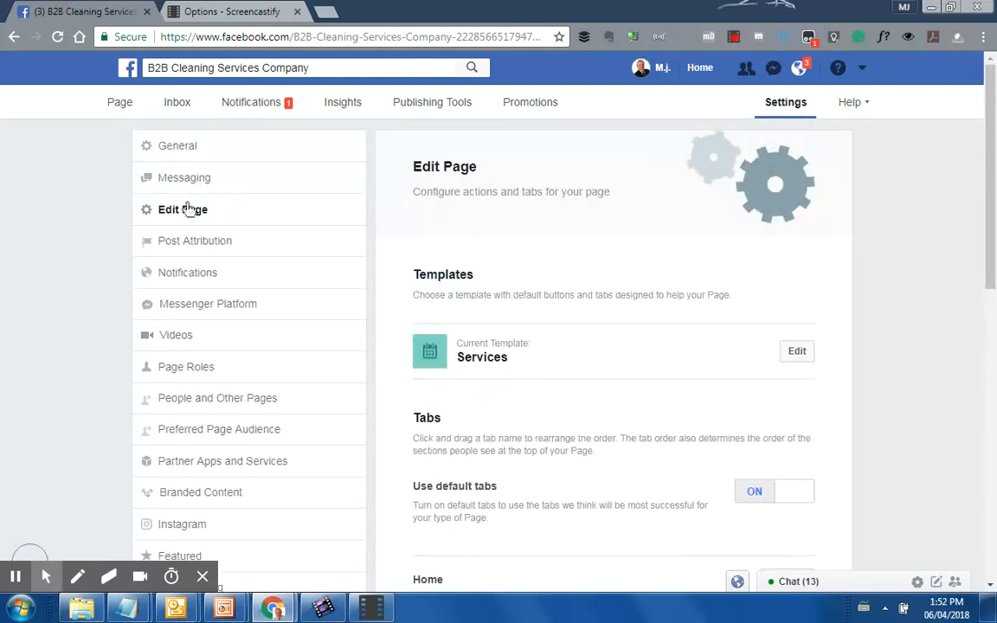
Go to the business page, review its full tab list under See more, then bring up its General settings
{"action": "left_click", "coordinate": [115, 102]}
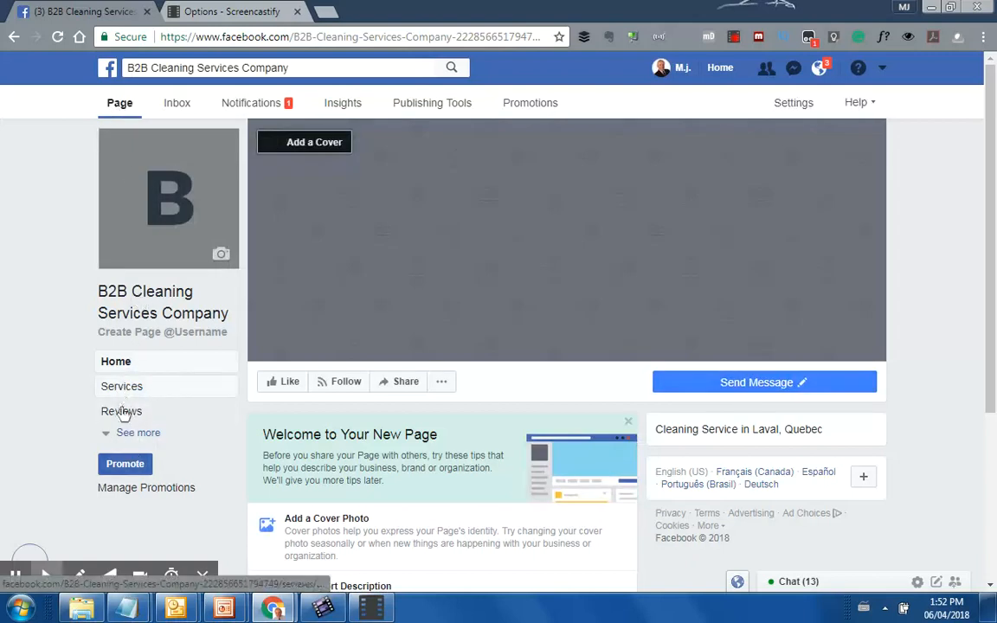
{"action": "left_click", "coordinate": [108, 433]}
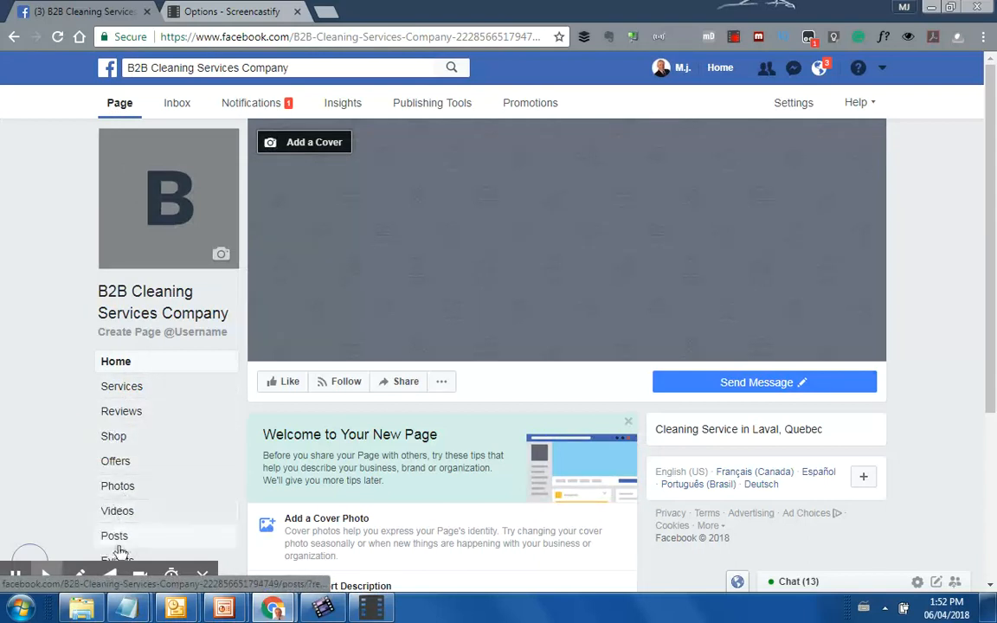
{"action": "scroll", "coordinate": [156, 454], "scroll_direction": "down", "scroll_amount": 2}
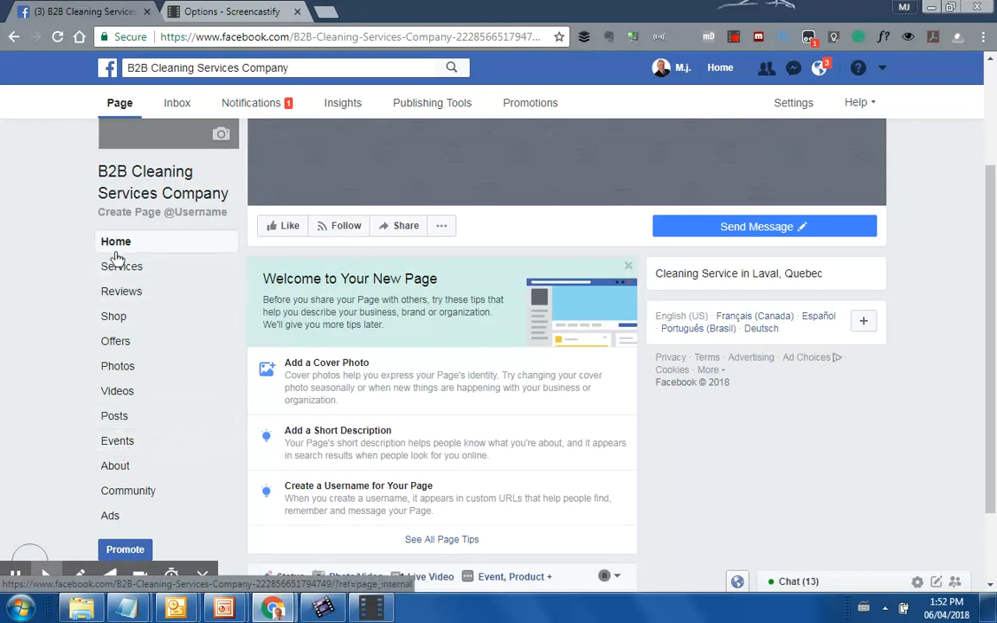
{"action": "scroll", "coordinate": [758, 253], "scroll_direction": "up", "scroll_amount": 3}
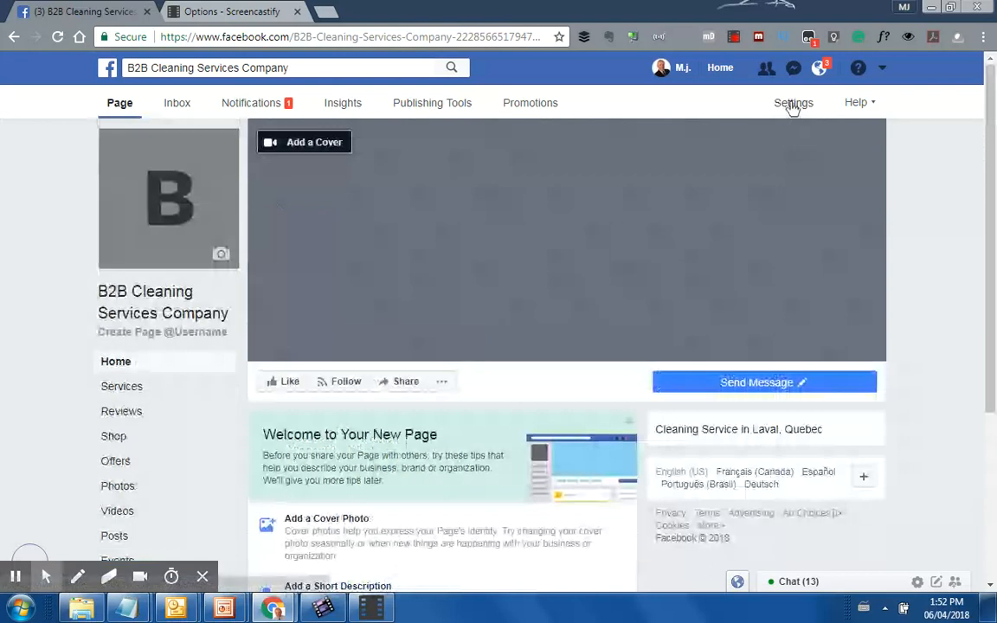
{"action": "scroll", "coordinate": [792, 106], "scroll_direction": "down", "scroll_amount": 3}
{"action": "left_click", "coordinate": [793, 103]}
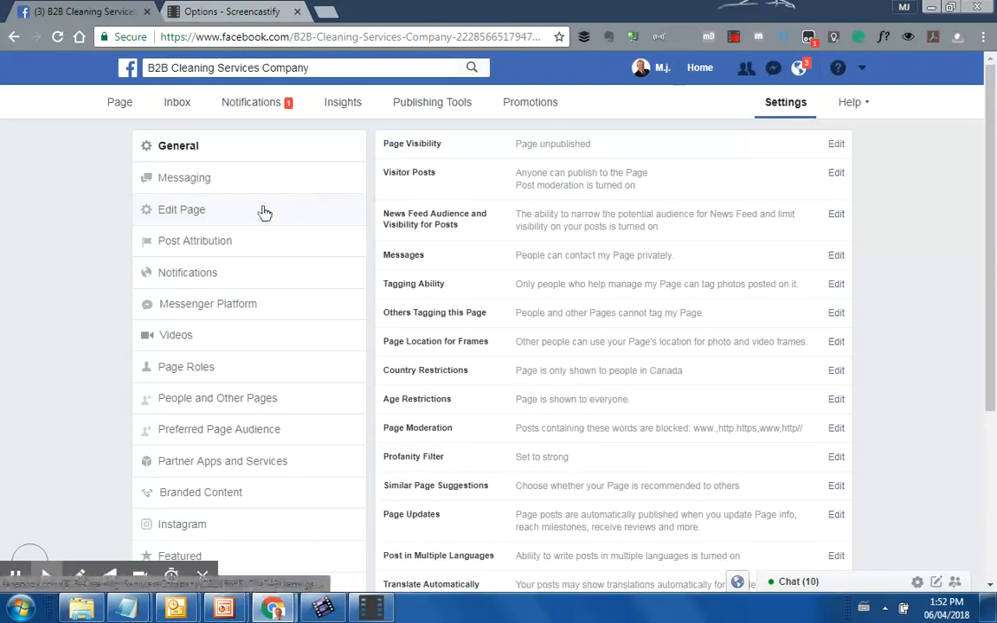
Scroll the Edit Page tab list from Home and Services to Community and Ads, and view addable tabs
{"action": "left_click", "coordinate": [168, 212]}
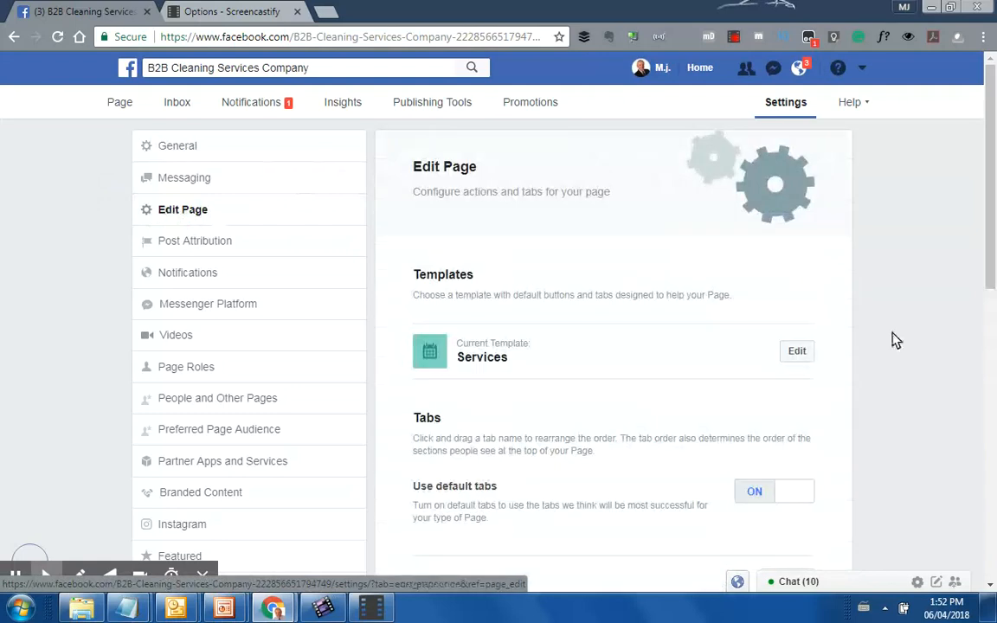
{"action": "scroll", "coordinate": [717, 358], "scroll_direction": "down", "scroll_amount": 2}
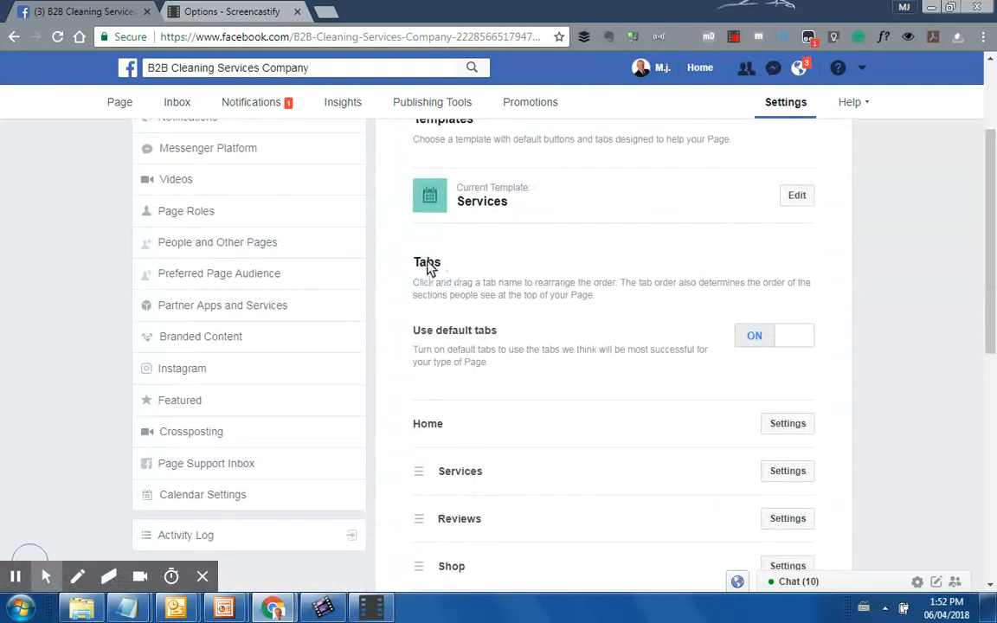
{"action": "scroll", "coordinate": [426, 269], "scroll_direction": "down", "scroll_amount": 3}
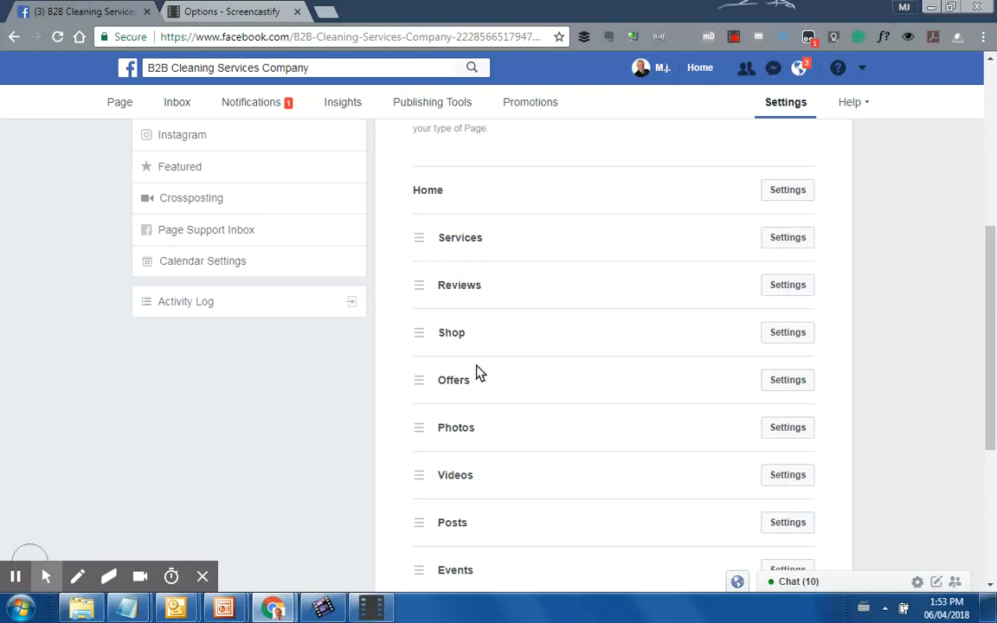
{"action": "scroll", "coordinate": [477, 400], "scroll_direction": "down", "scroll_amount": 1}
{"action": "scroll", "coordinate": [476, 400], "scroll_direction": "down", "scroll_amount": 2}
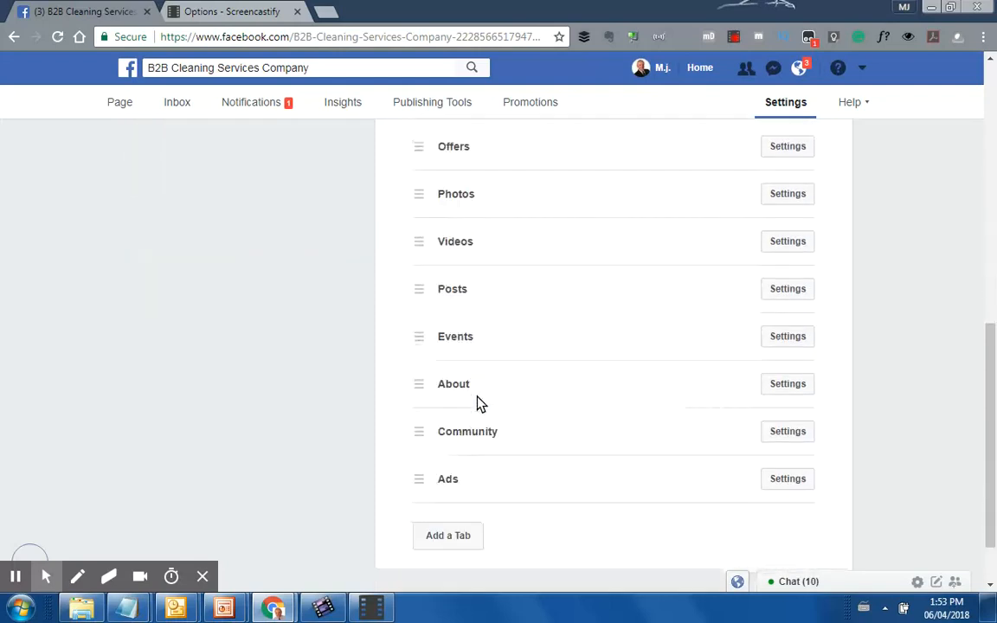
{"action": "scroll", "coordinate": [476, 402], "scroll_direction": "down", "scroll_amount": 1}
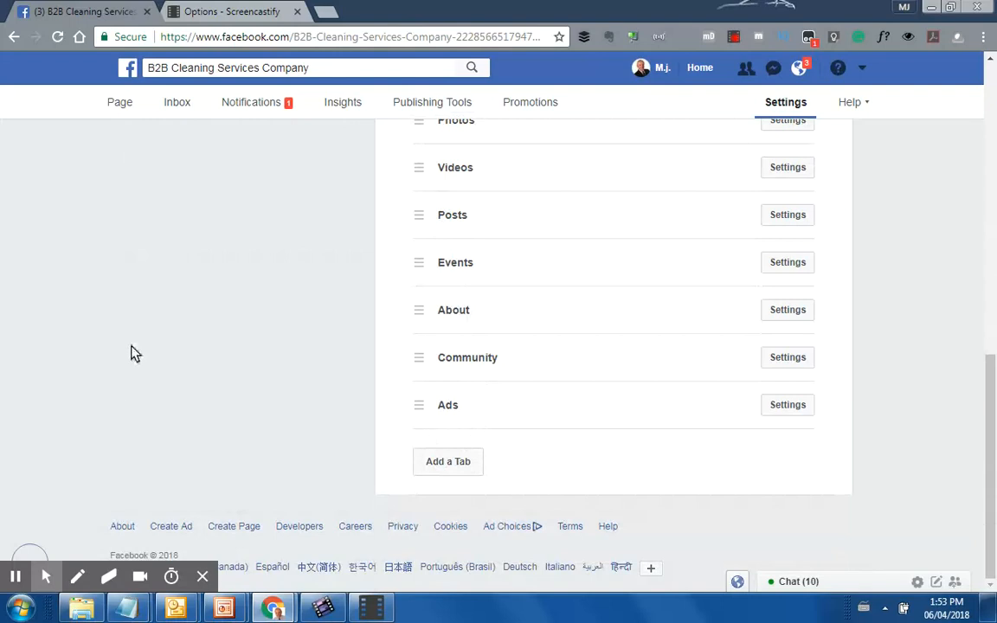
{"action": "left_click", "coordinate": [449, 468]}
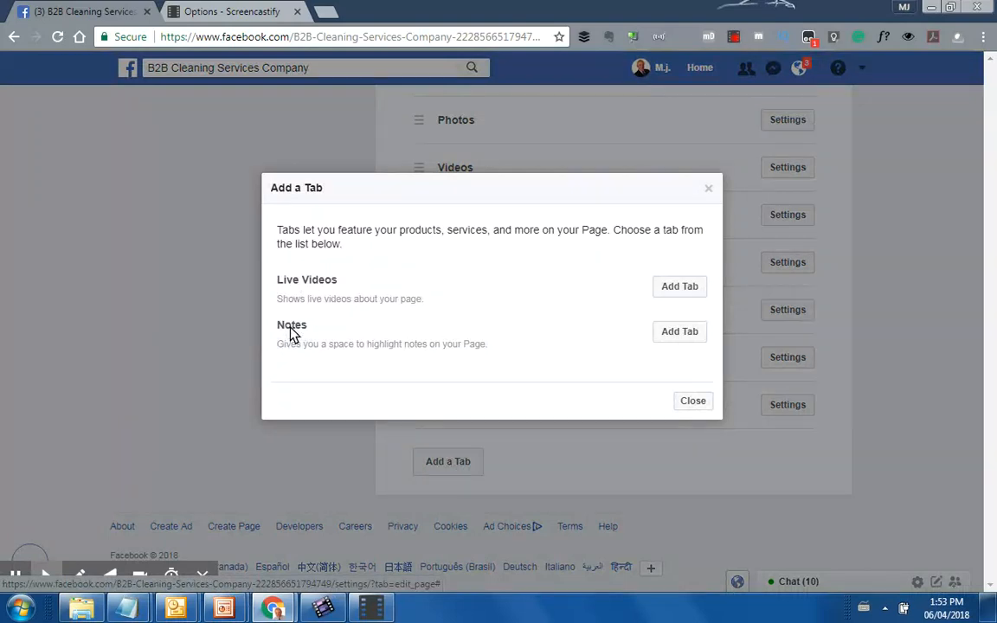
Drag the tabs into the order Home, Offers, Posts, Reviews, Services, Shop, turning default tabs off
{"action": "left_click", "coordinate": [697, 401]}
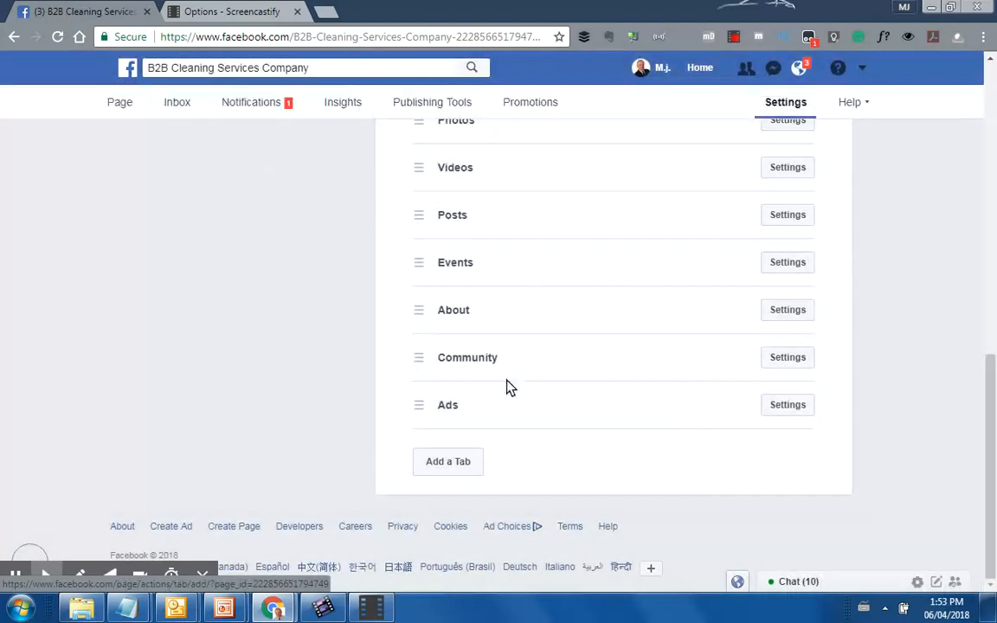
{"action": "scroll", "coordinate": [525, 377], "scroll_direction": "up", "scroll_amount": 1}
{"action": "scroll", "coordinate": [511, 381], "scroll_direction": "up", "scroll_amount": 2}
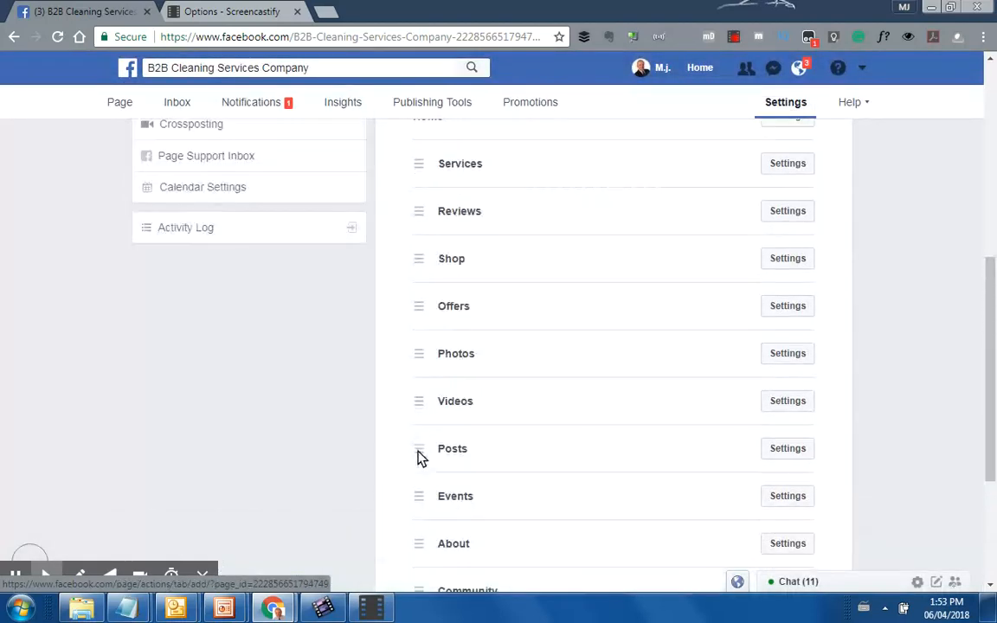
{"action": "left_click_drag", "start_coordinate": [418, 456], "coordinate": [414, 167]}
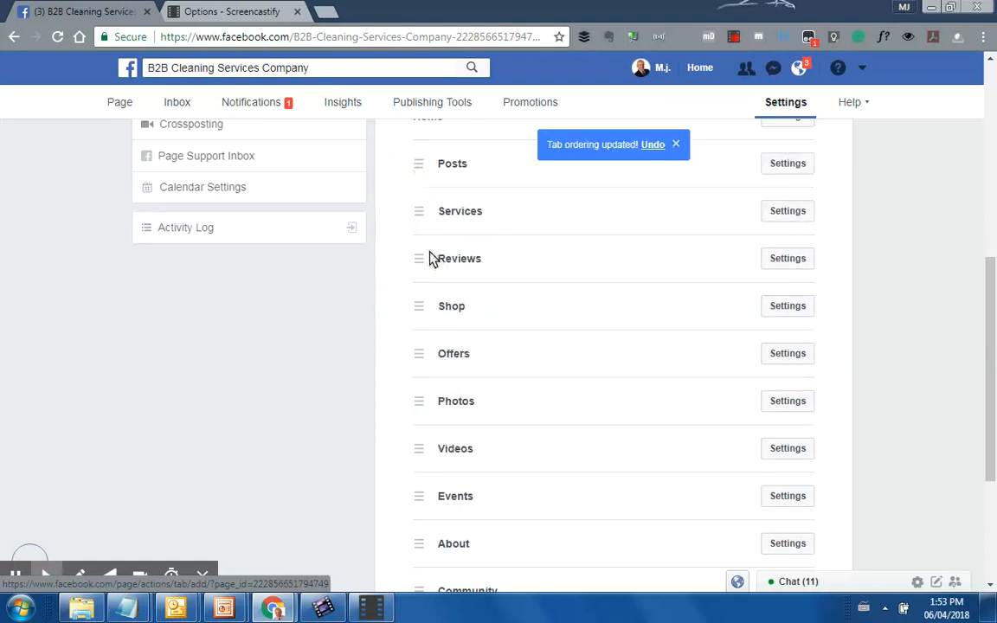
{"action": "scroll", "coordinate": [617, 351], "scroll_direction": "up", "scroll_amount": 1}
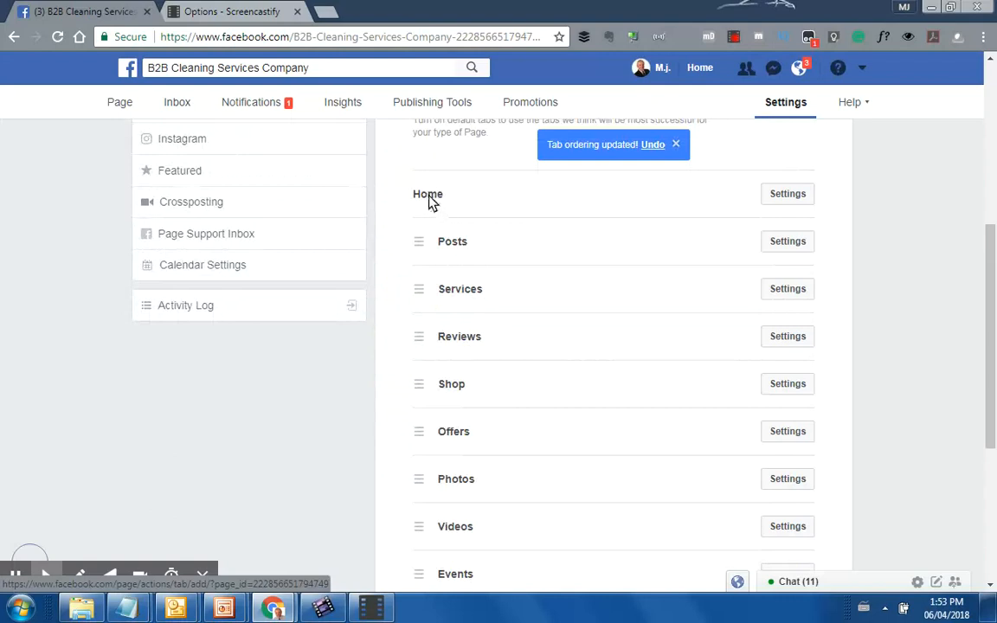
{"action": "left_click_drag", "start_coordinate": [434, 289], "coordinate": [443, 336]}
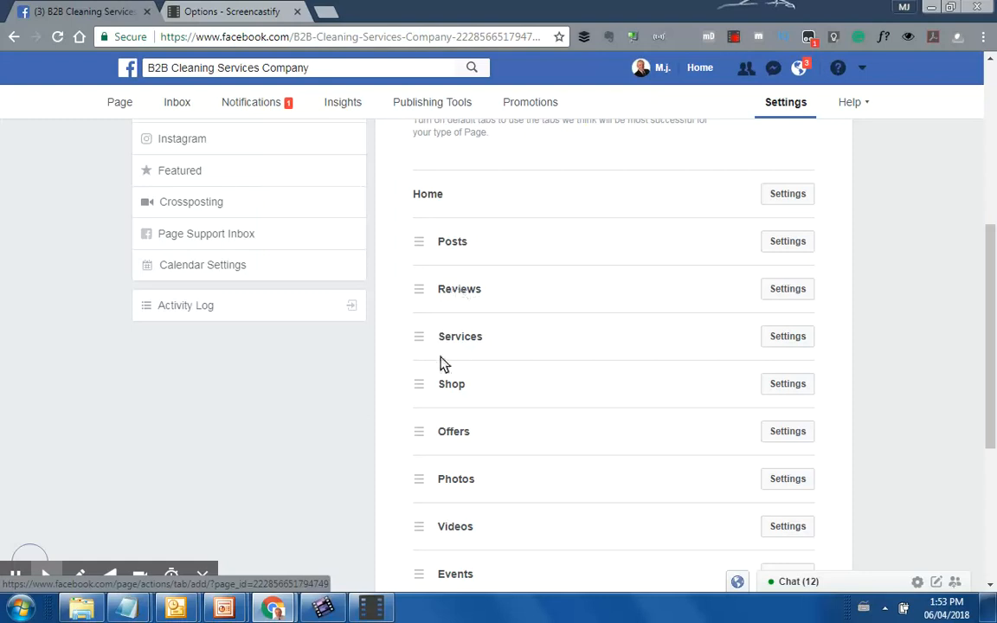
{"action": "left_click_drag", "start_coordinate": [418, 341], "coordinate": [416, 342]}
{"action": "left_click_drag", "start_coordinate": [422, 435], "coordinate": [421, 241]}
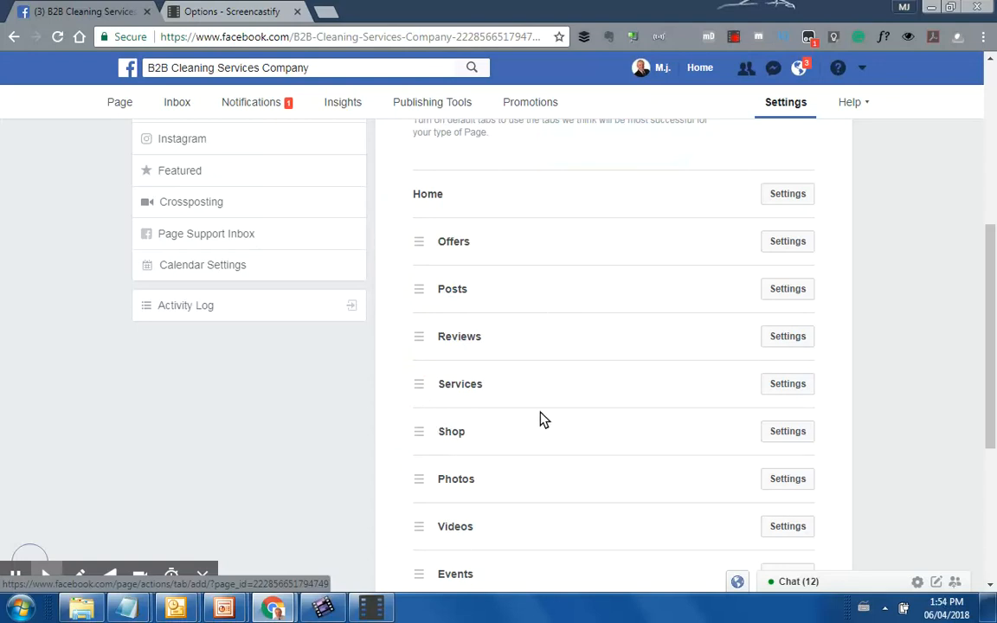
{"action": "scroll", "coordinate": [539, 418], "scroll_direction": "up", "scroll_amount": 5}
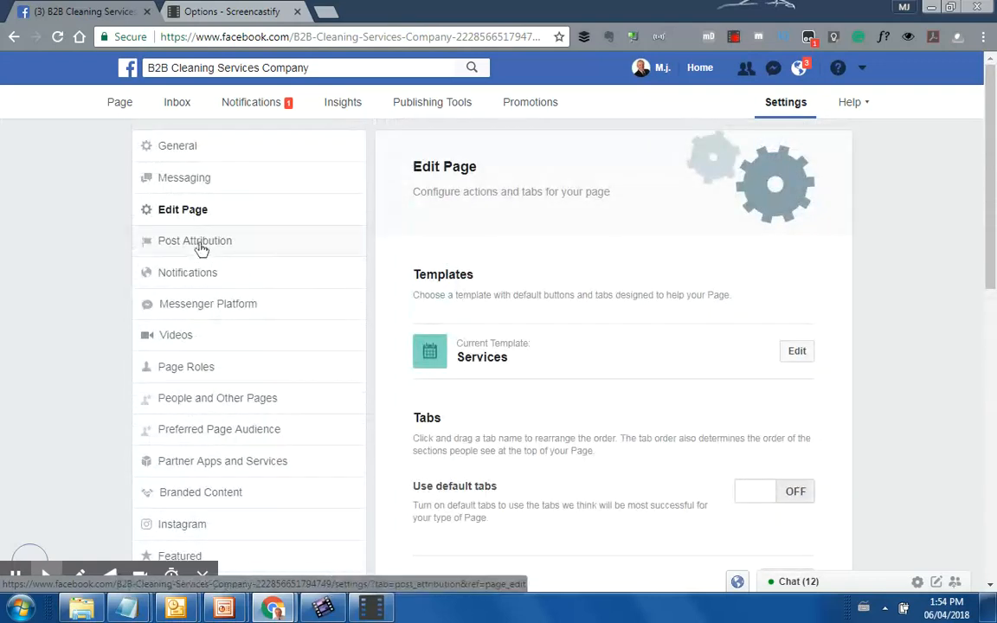
Keep Post Attribution as 'Post as B2B Cleaning Services Company' and move on to Notifications settings
{"action": "left_click", "coordinate": [201, 245]}
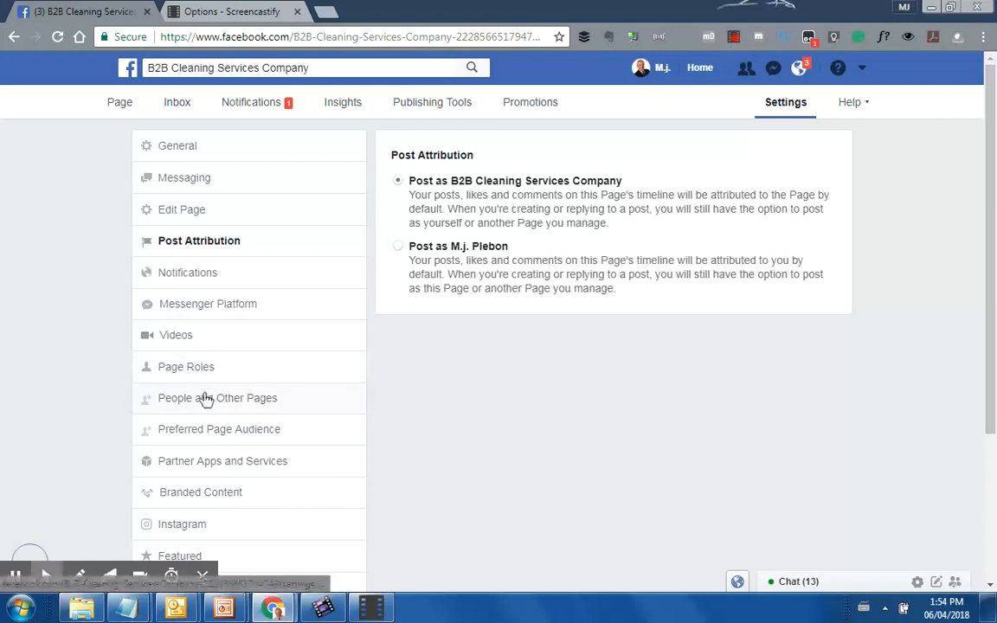
{"action": "left_click", "coordinate": [179, 275]}
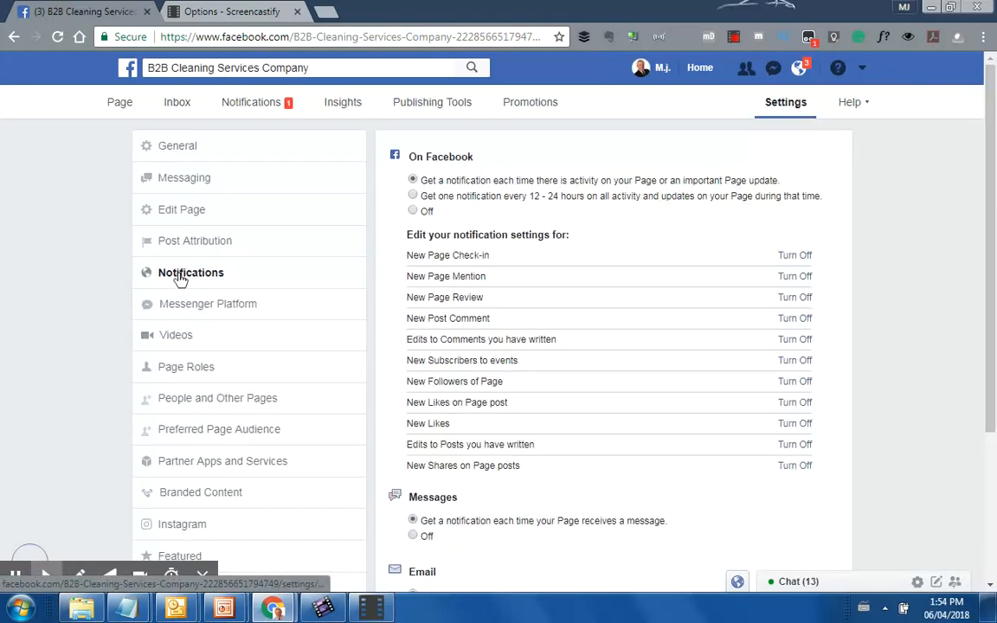
Review the On Facebook, Messages, Email and Text Messages alerts, then turn off New Page Review notifications
{"action": "scroll", "coordinate": [891, 310], "scroll_direction": "down", "scroll_amount": 1}
{"action": "scroll", "coordinate": [894, 311], "scroll_direction": "down", "scroll_amount": 1}
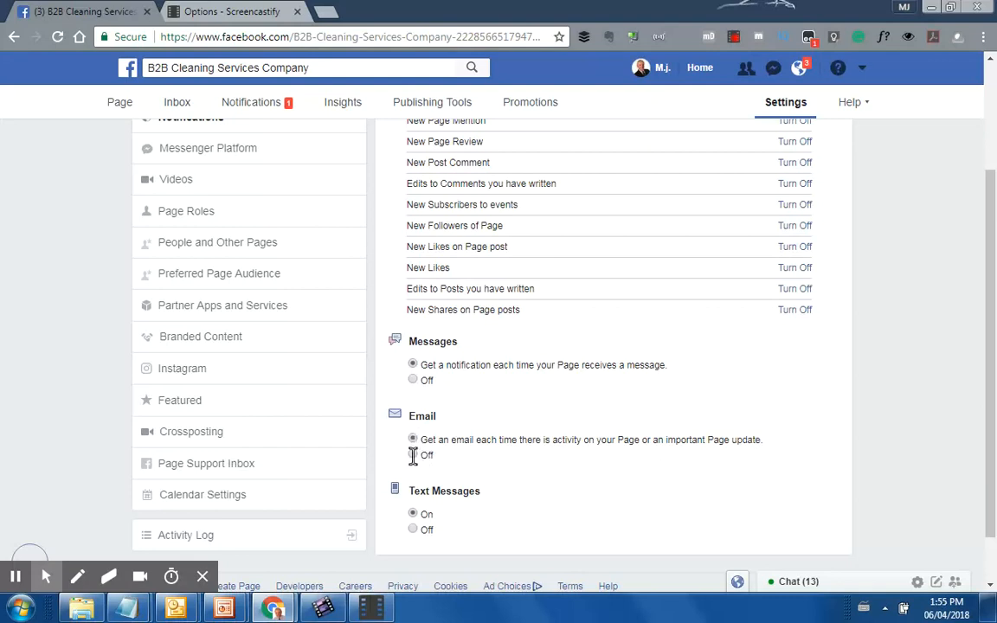
{"action": "scroll", "coordinate": [412, 456], "scroll_direction": "down", "scroll_amount": 1}
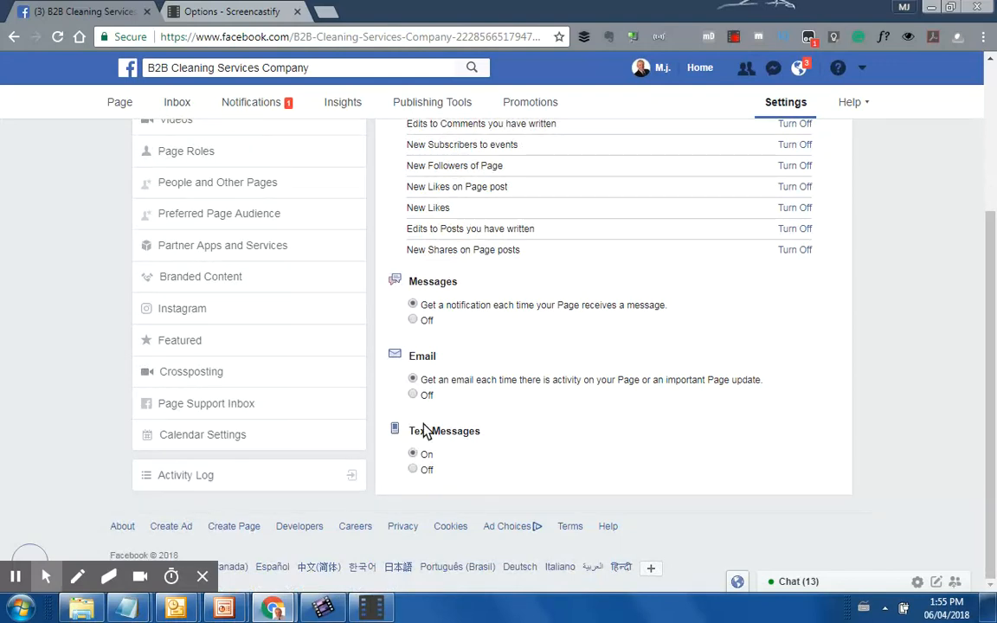
{"action": "scroll", "coordinate": [456, 433], "scroll_direction": "up", "scroll_amount": 1}
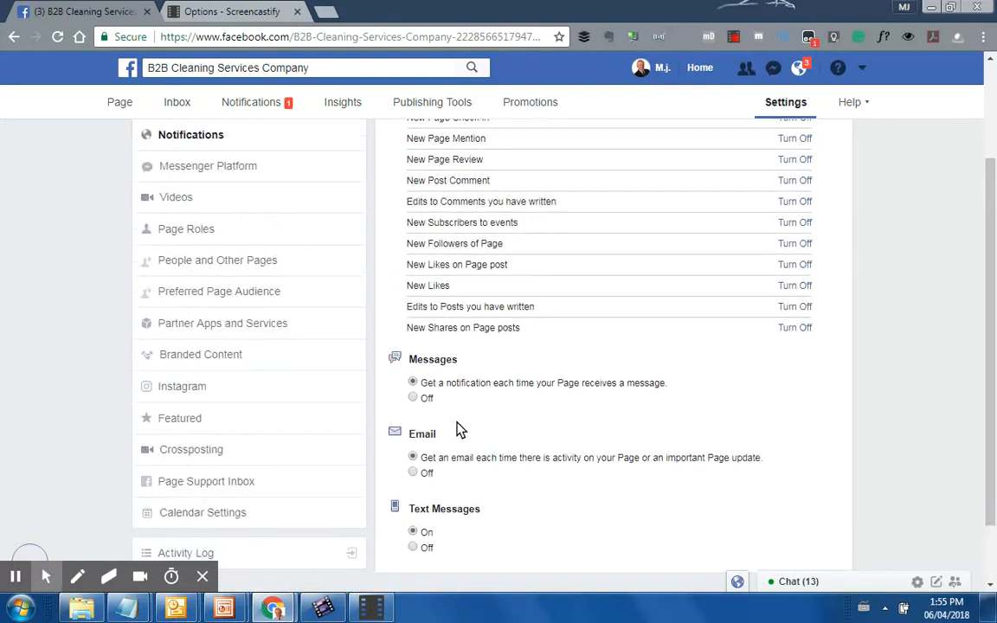
{"action": "scroll", "coordinate": [450, 422], "scroll_direction": "up", "scroll_amount": 2}
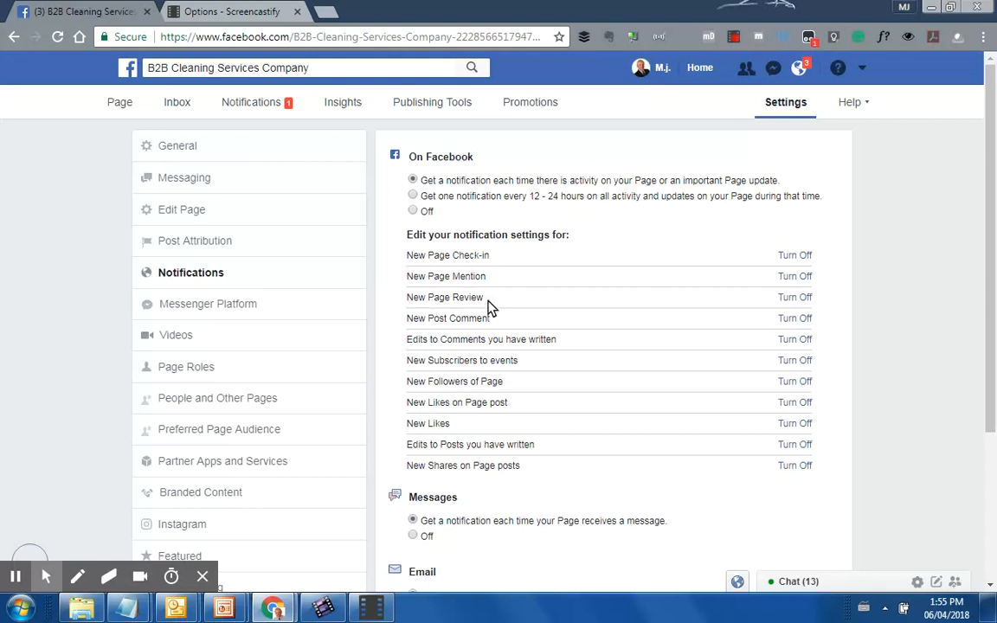
{"action": "left_click", "coordinate": [802, 299]}
Set emails about Page activity to Off and recheck the remaining notification options
{"action": "scroll", "coordinate": [519, 519], "scroll_direction": "down", "scroll_amount": 3}
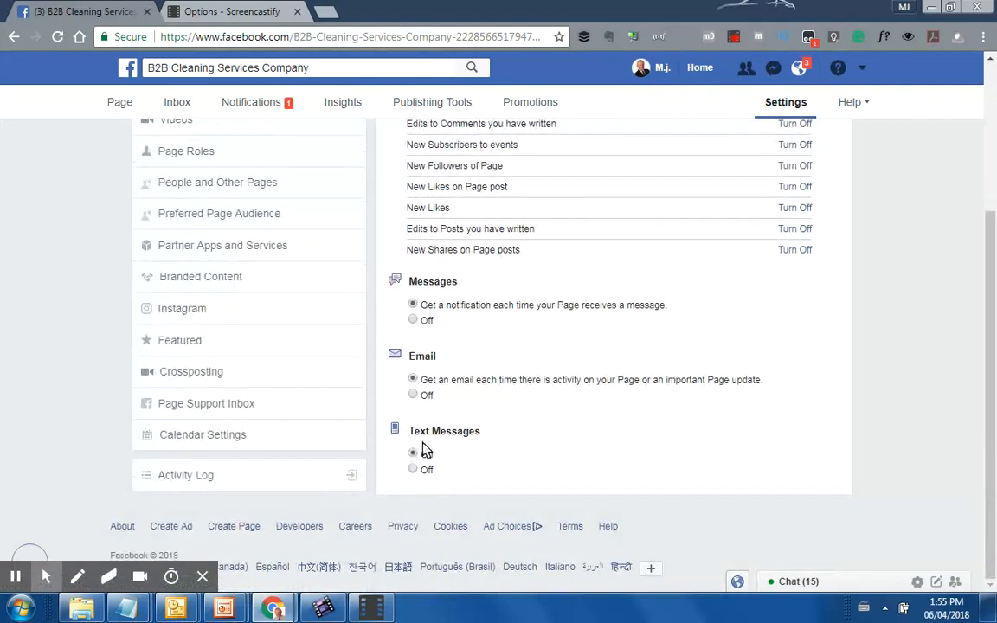
{"action": "left_click", "coordinate": [413, 394]}
{"action": "scroll", "coordinate": [433, 396], "scroll_direction": "up", "scroll_amount": 3}
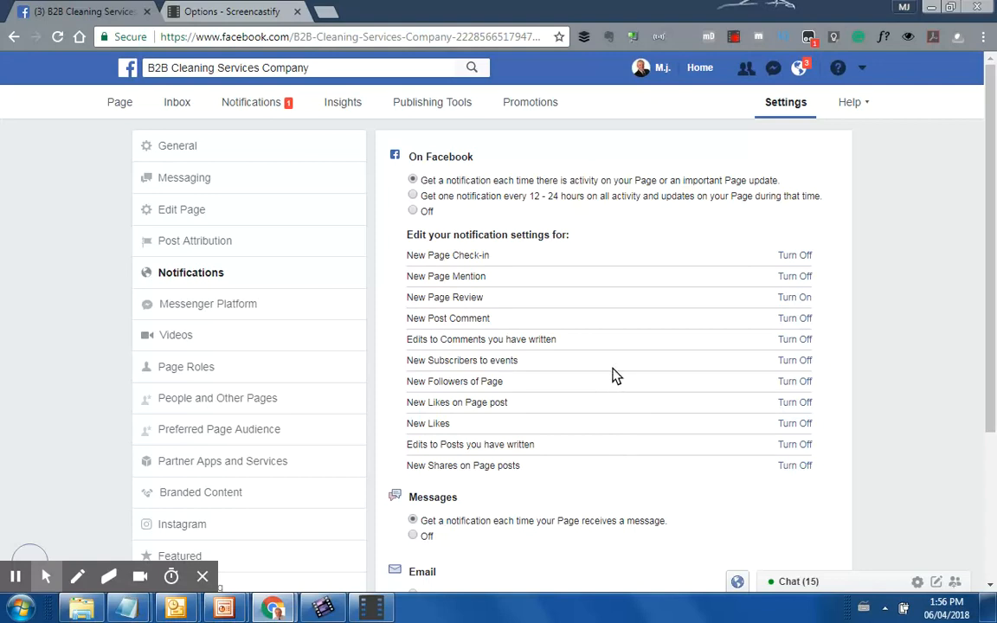
{"action": "scroll", "coordinate": [612, 372], "scroll_direction": "down", "scroll_amount": 1}
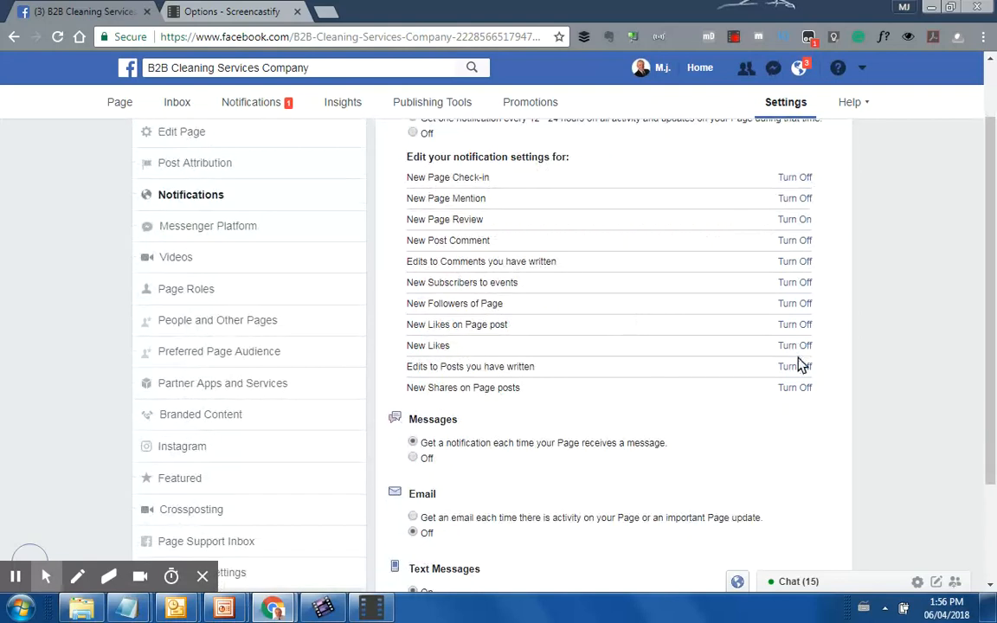
{"action": "scroll", "coordinate": [419, 316], "scroll_direction": "down", "scroll_amount": 2}
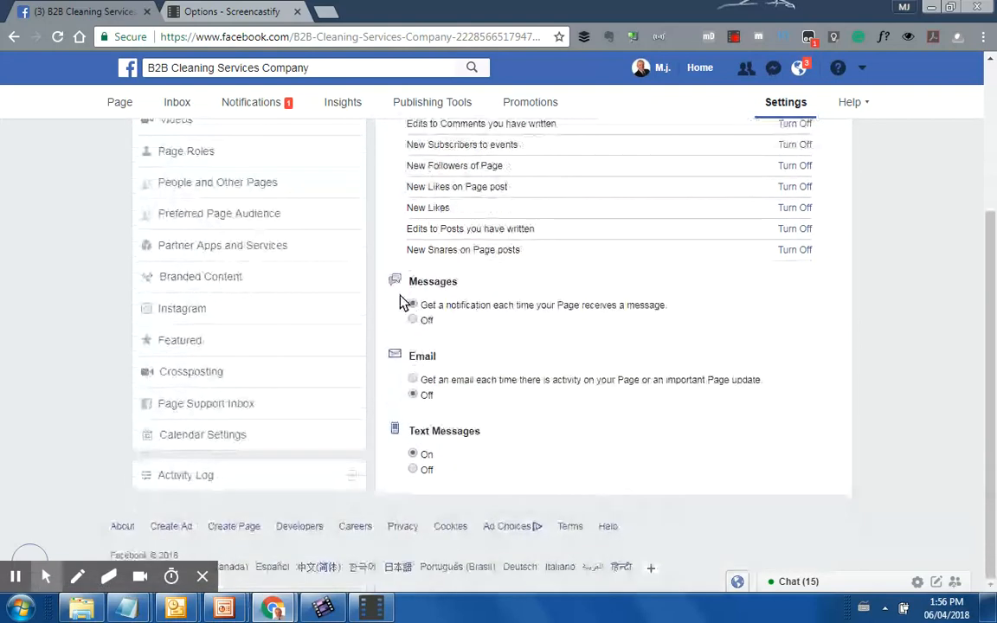
{"action": "scroll", "coordinate": [431, 461], "scroll_direction": "up", "scroll_amount": 2}
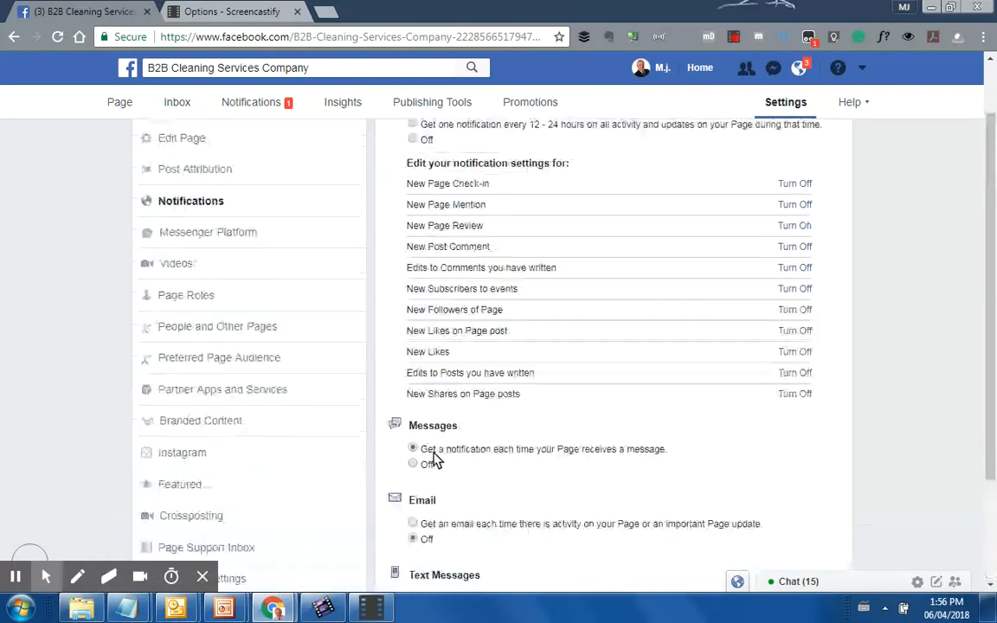
{"action": "scroll", "coordinate": [432, 460], "scroll_direction": "up", "scroll_amount": 1}
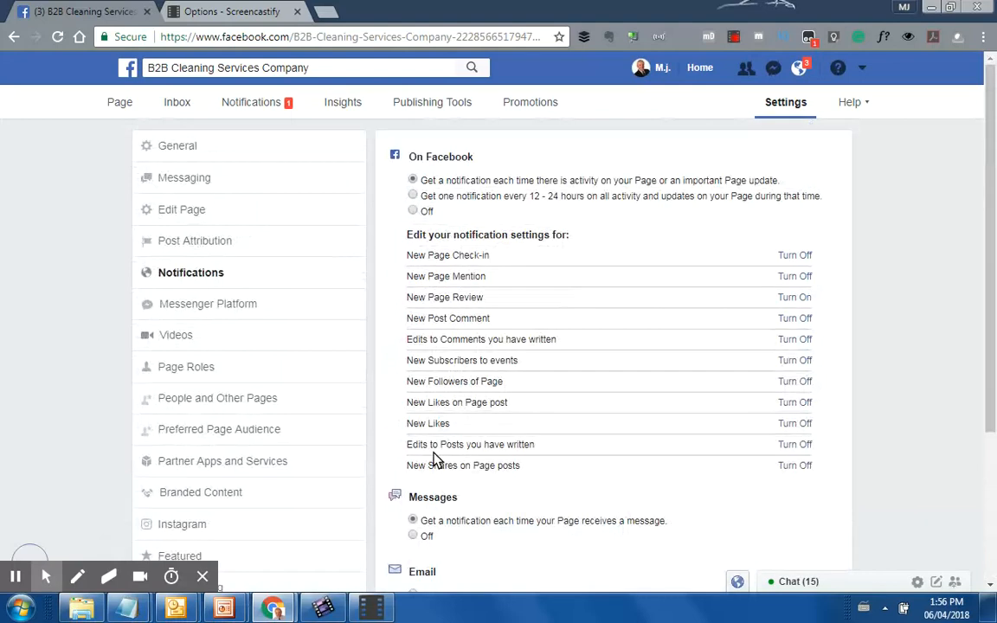
Look through the Messenger Platform settings, then view the Videos settings offering a Live Creative Kit
{"action": "left_click", "coordinate": [189, 312]}
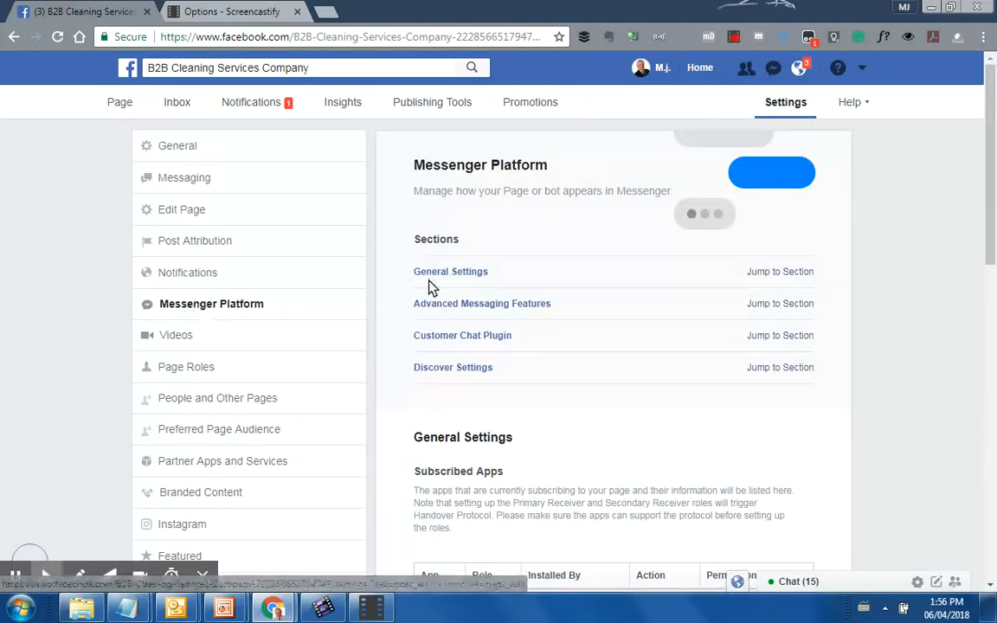
{"action": "scroll", "coordinate": [666, 466], "scroll_direction": "down", "scroll_amount": 2}
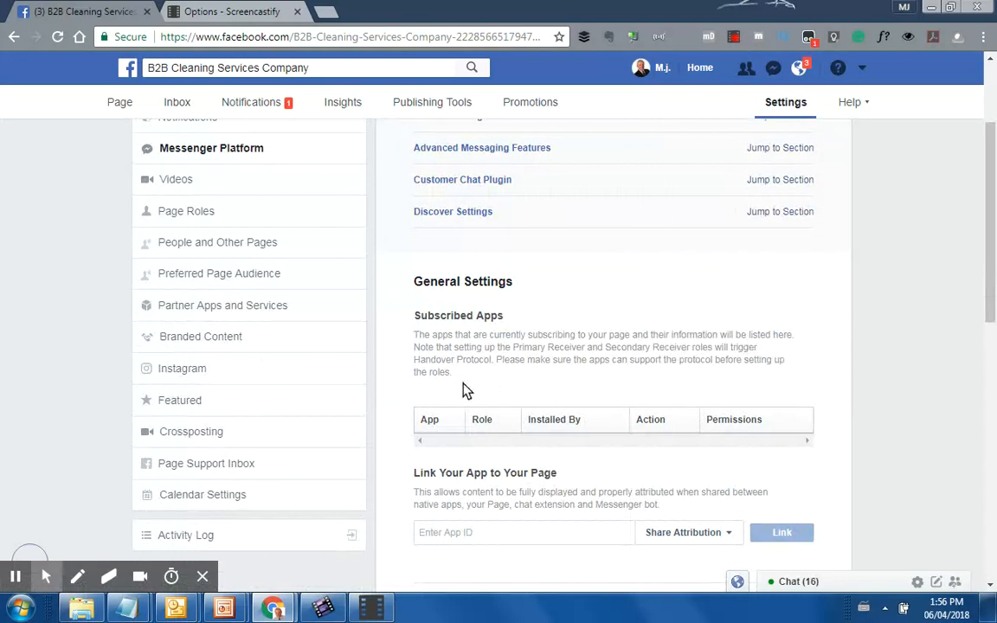
{"action": "scroll", "coordinate": [554, 379], "scroll_direction": "down", "scroll_amount": 1}
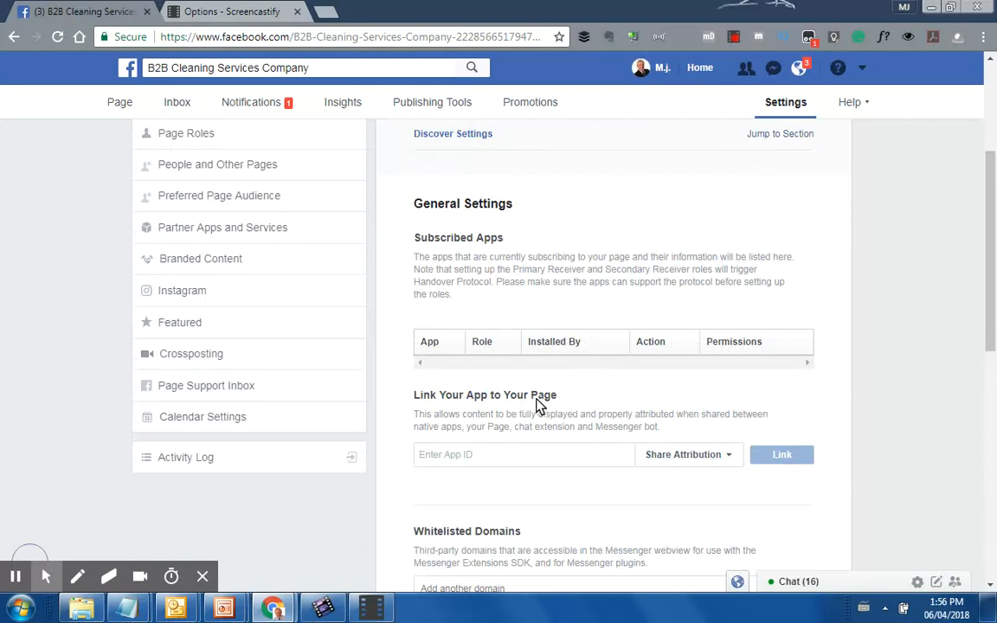
{"action": "scroll", "coordinate": [534, 405], "scroll_direction": "up", "scroll_amount": 3}
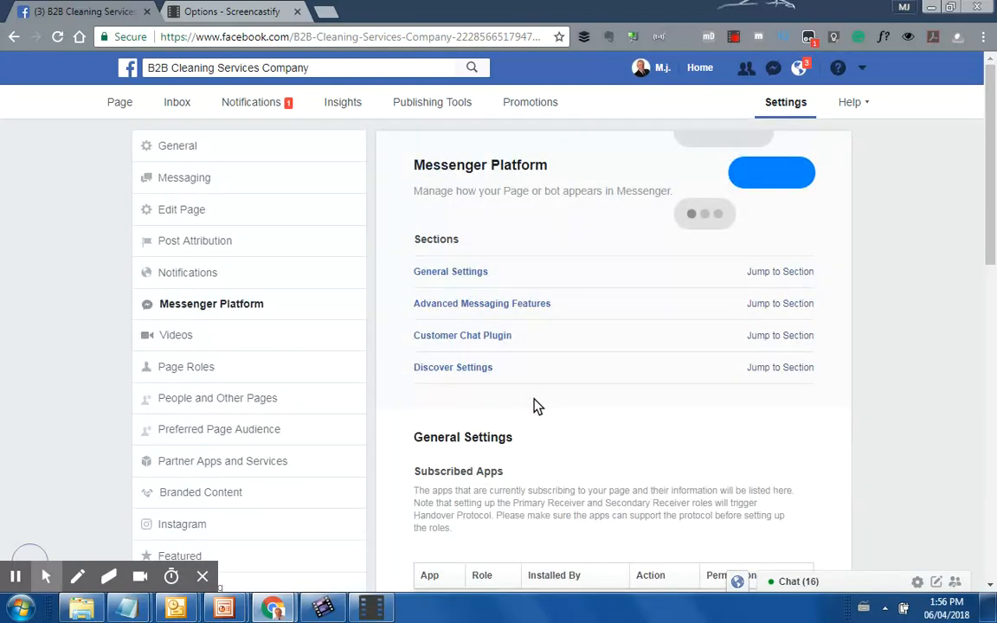
{"action": "left_click", "coordinate": [175, 339]}
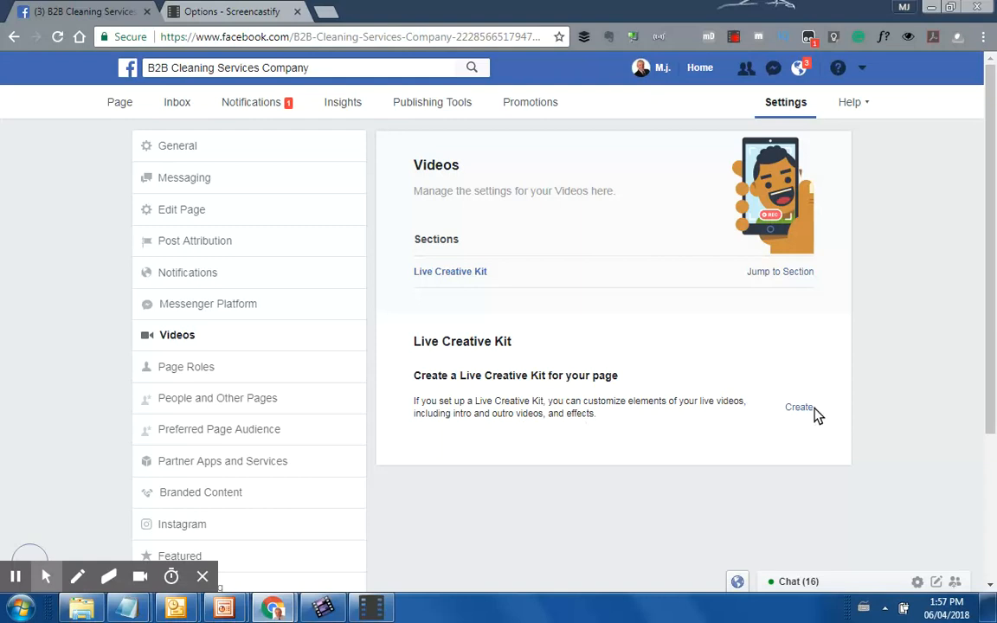
Show the Page Roles settings with Assign a New Page Role and Existing Page Roles
{"action": "left_click", "coordinate": [184, 368]}
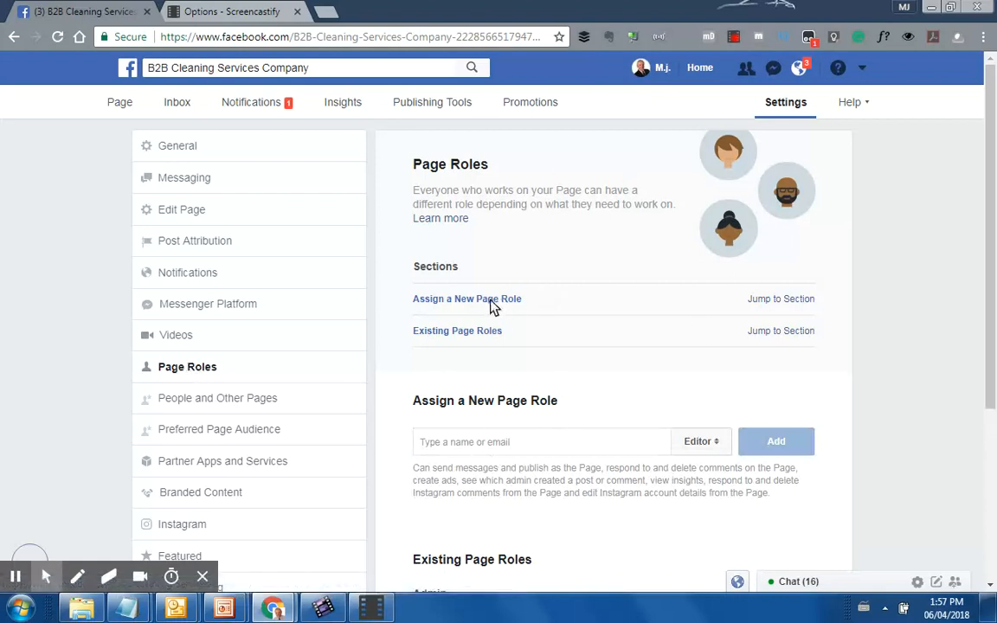
Inspect the name field and Editor role choices for a new Page role, then list People and Other Pages
{"action": "left_click", "coordinate": [499, 441]}
{"action": "left_click", "coordinate": [717, 446]}
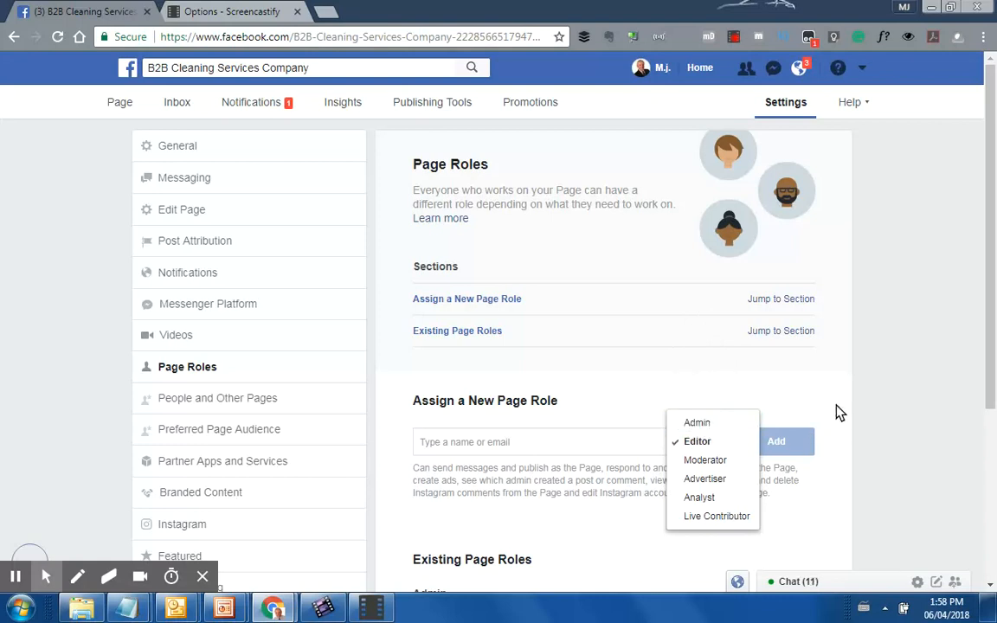
{"action": "scroll", "coordinate": [836, 405], "scroll_direction": "down", "scroll_amount": 1}
{"action": "scroll", "coordinate": [836, 411], "scroll_direction": "down", "scroll_amount": 3}
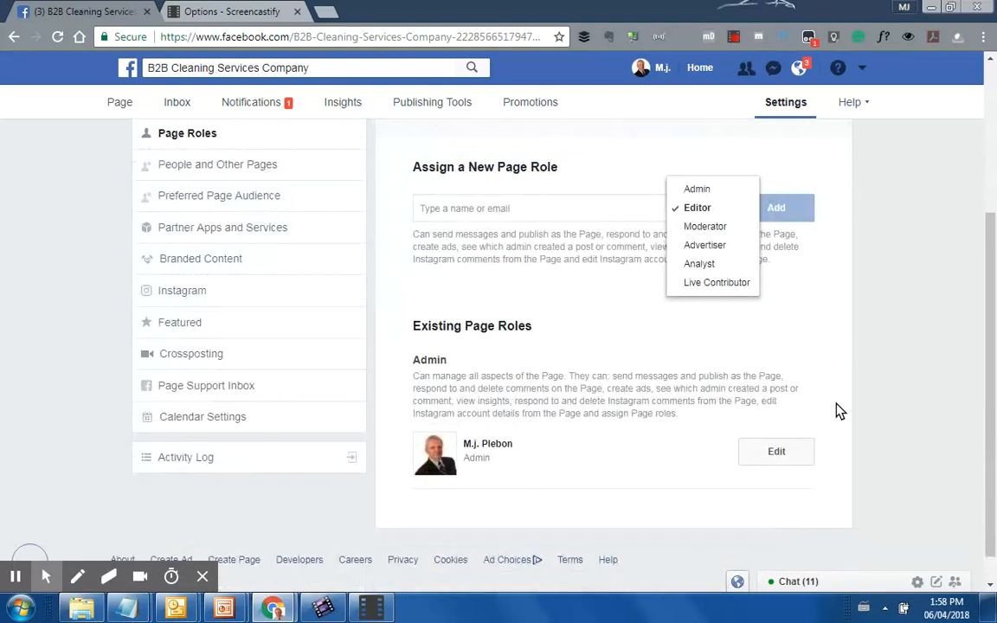
{"action": "scroll", "coordinate": [836, 410], "scroll_direction": "up", "scroll_amount": 3}
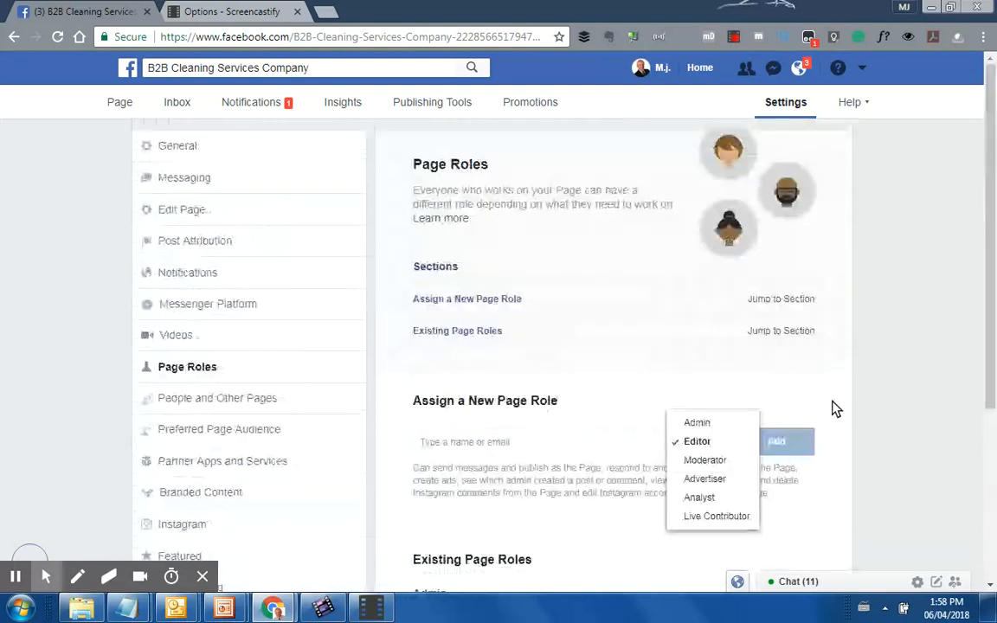
{"action": "left_click", "coordinate": [223, 398]}
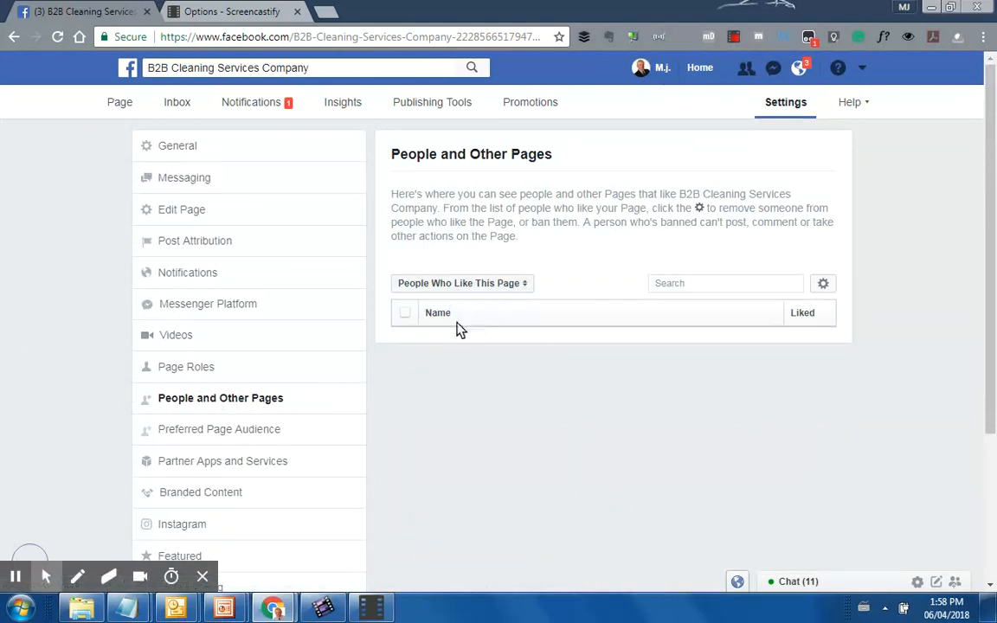
Look over Preferred Page Audience, then view the Crossposting settings with no Pages added
{"action": "left_click", "coordinate": [208, 437]}
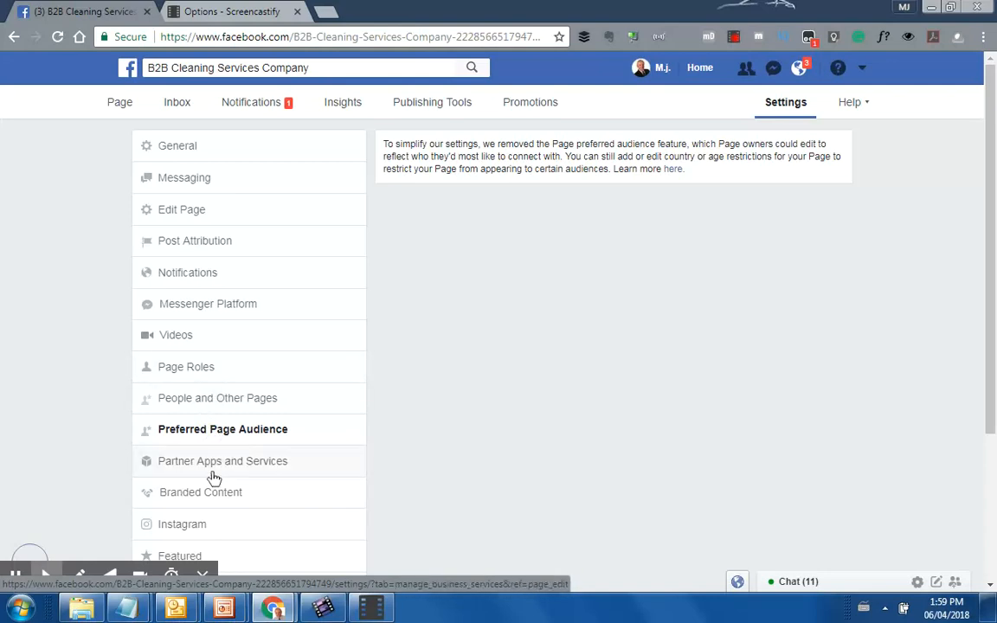
{"action": "scroll", "coordinate": [260, 389], "scroll_direction": "down", "scroll_amount": 2}
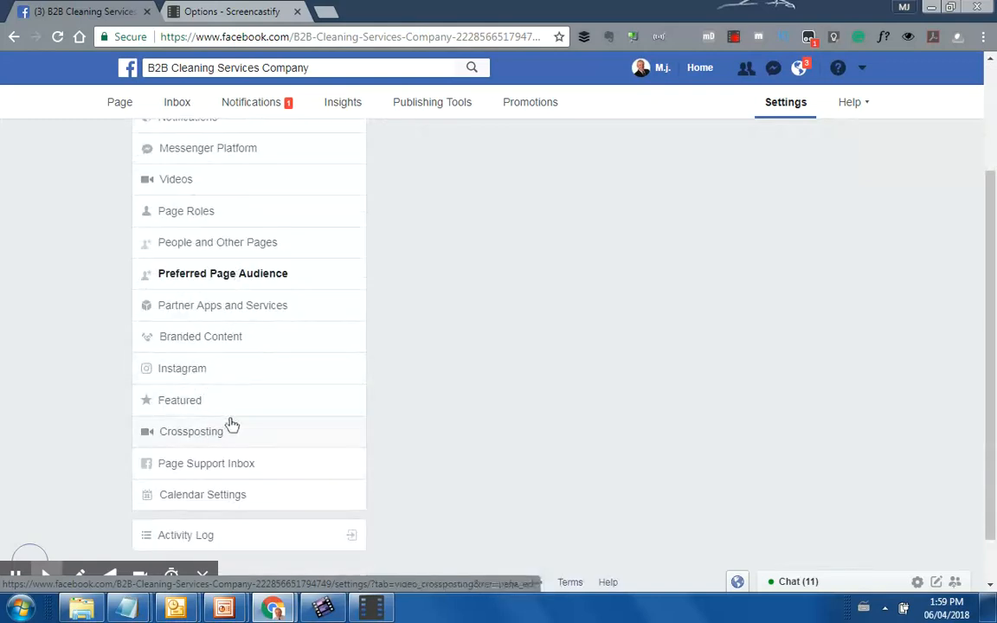
{"action": "left_click", "coordinate": [184, 437]}
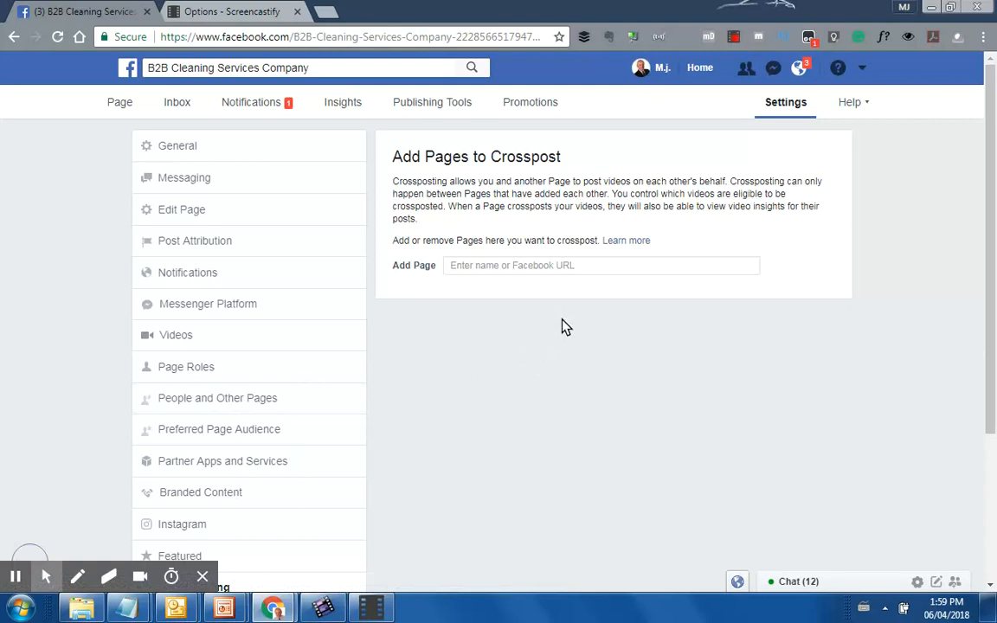
{"action": "scroll", "coordinate": [424, 388], "scroll_direction": "down", "scroll_amount": 2}
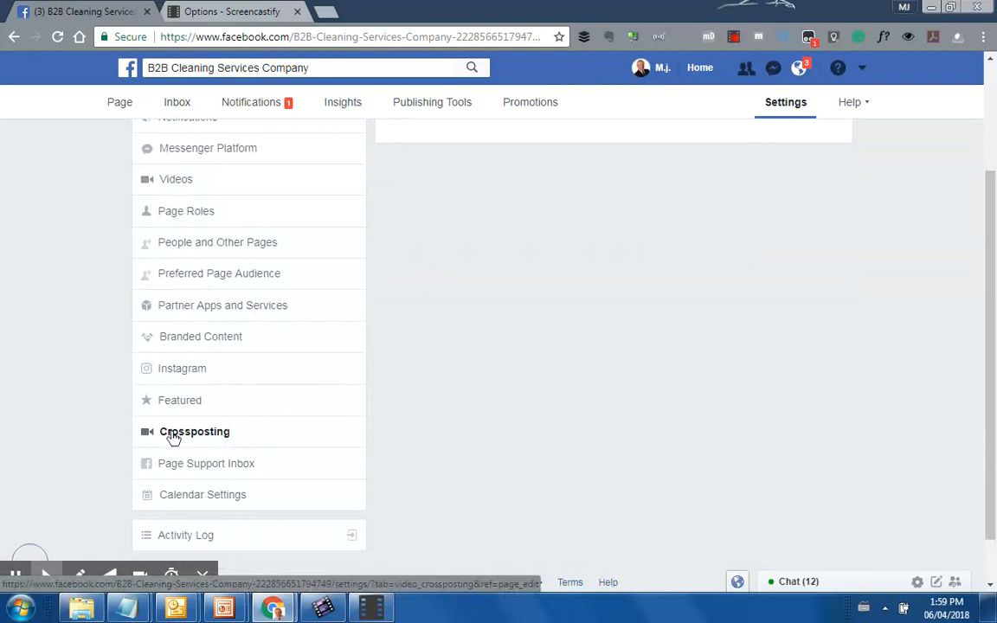
Review the Page's Calendar Settings, leaving appointments saved to None instead of Google Calendar
{"action": "left_click", "coordinate": [221, 506]}
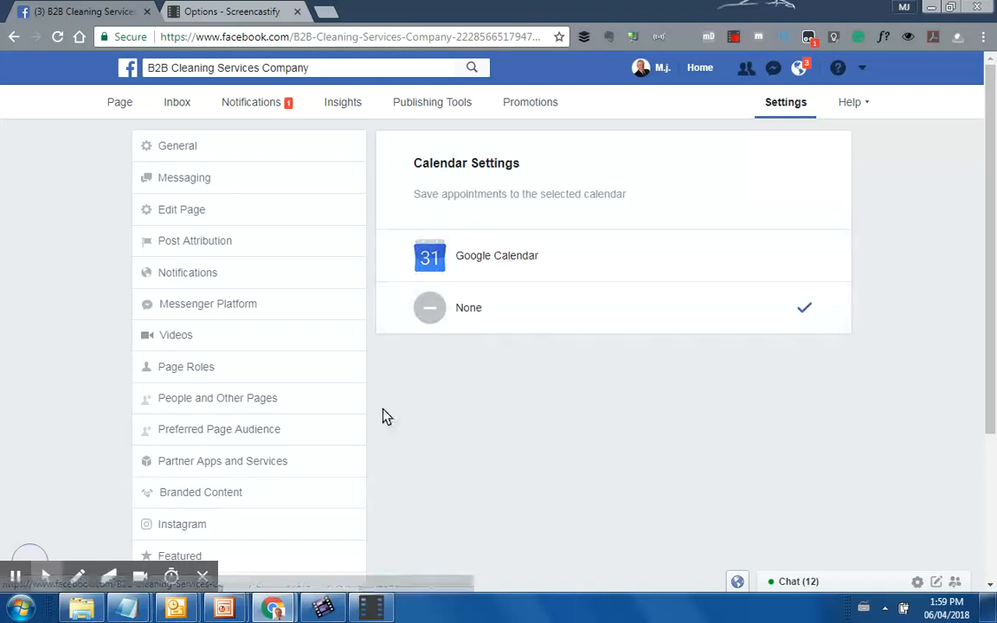
{"action": "scroll", "coordinate": [227, 466], "scroll_direction": "down", "scroll_amount": 3}
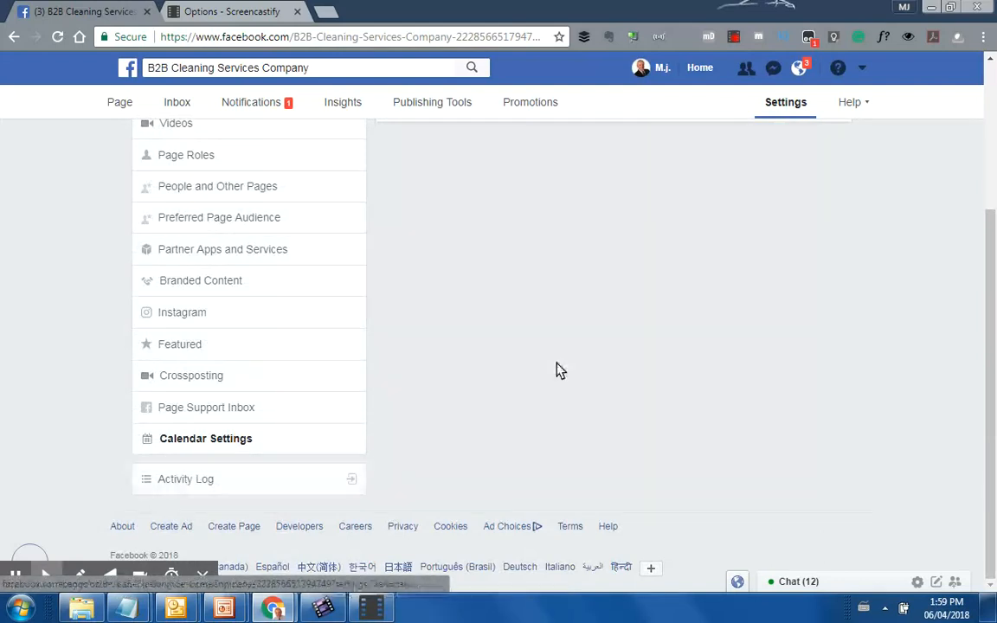
{"action": "scroll", "coordinate": [554, 355], "scroll_direction": "up", "scroll_amount": 3}
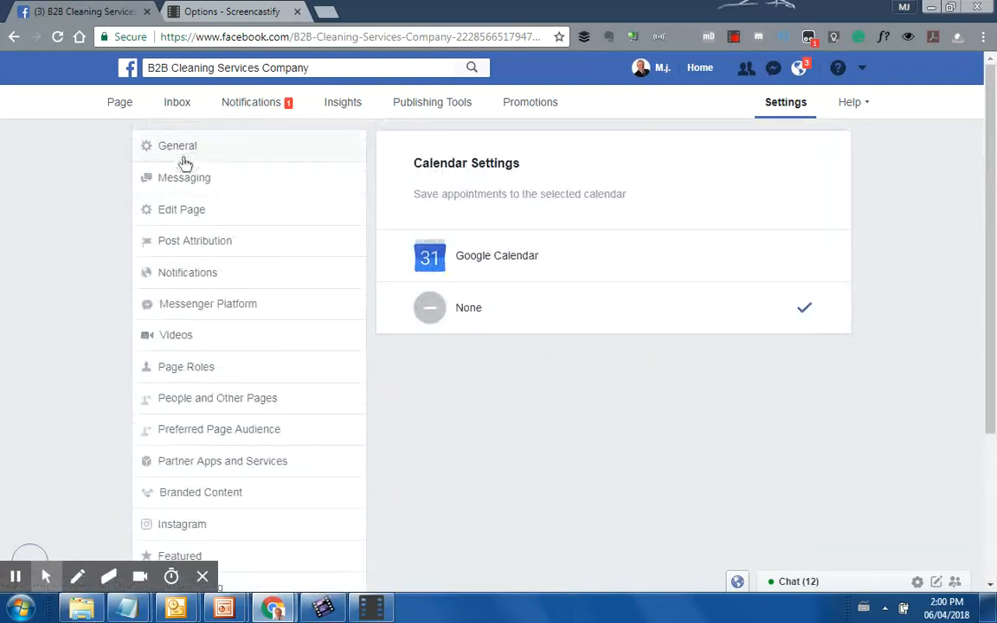